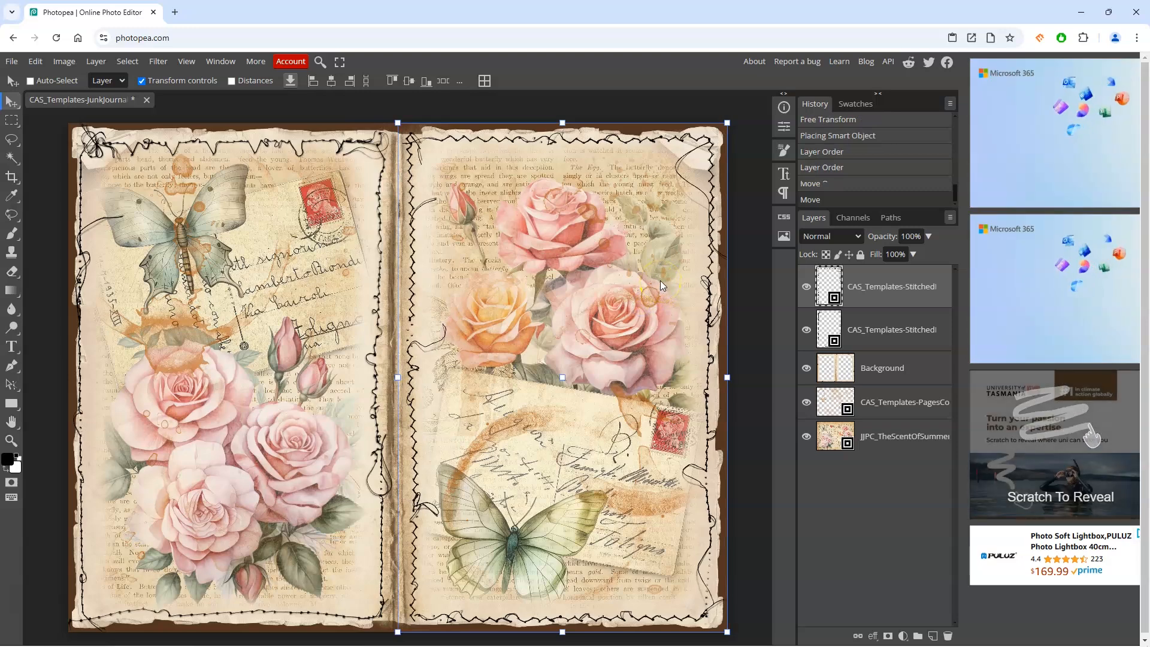
# Step: Narrow the lower stitched border layer slightly from its left side and apply the transform
pyautogui.click(844, 325)
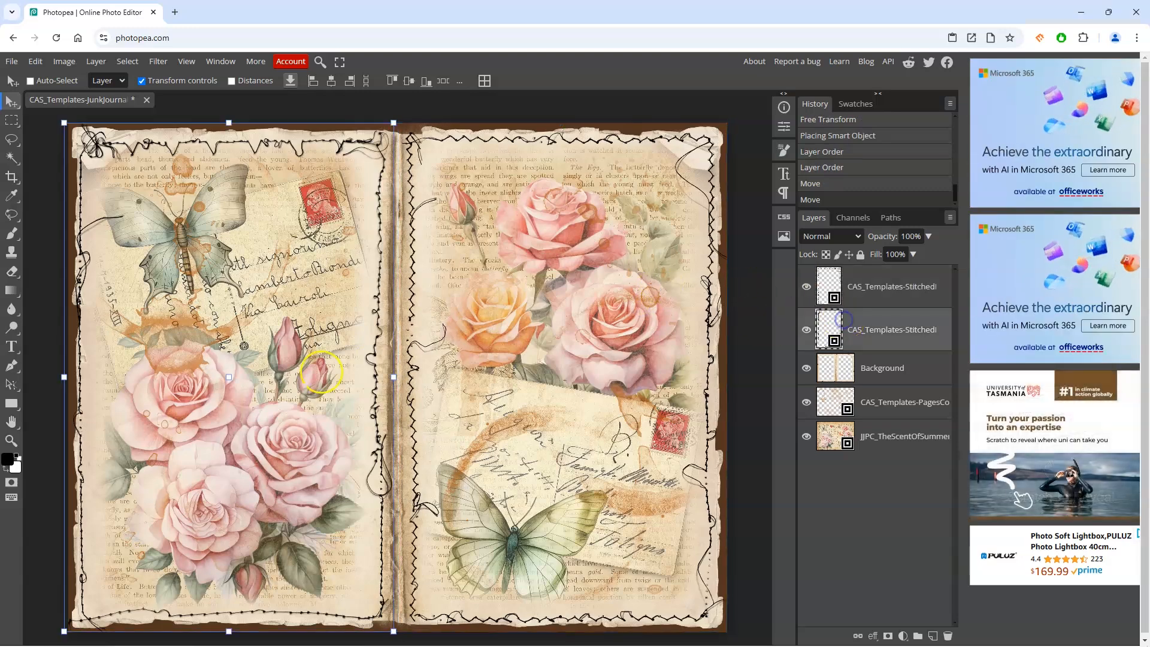
pyautogui.moveTo(66, 379); pyautogui.dragTo(73, 375)
pyautogui.moveTo(232, 426); pyautogui.dragTo(230, 426)
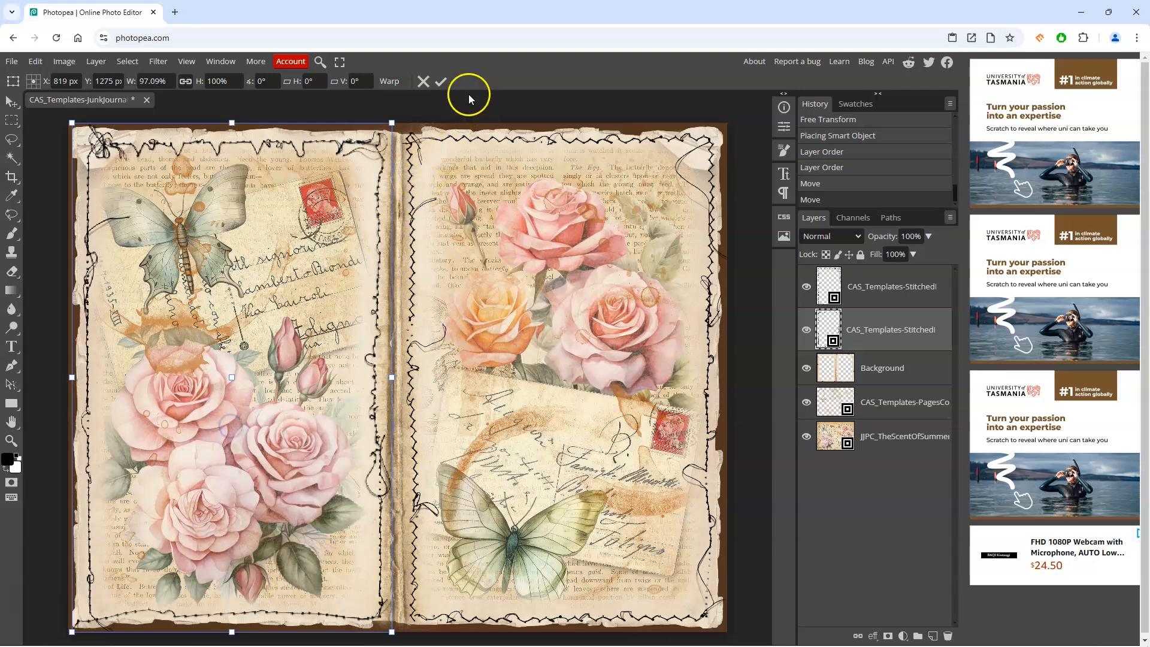
pyautogui.click(440, 84)
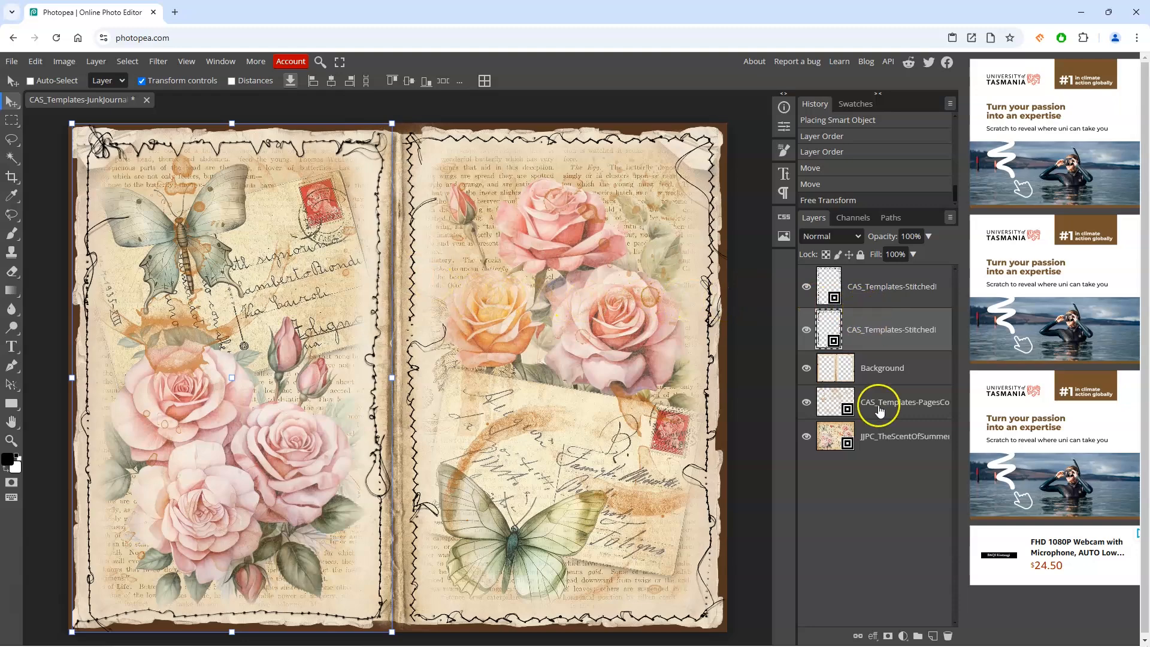
pyautogui.click(889, 636)
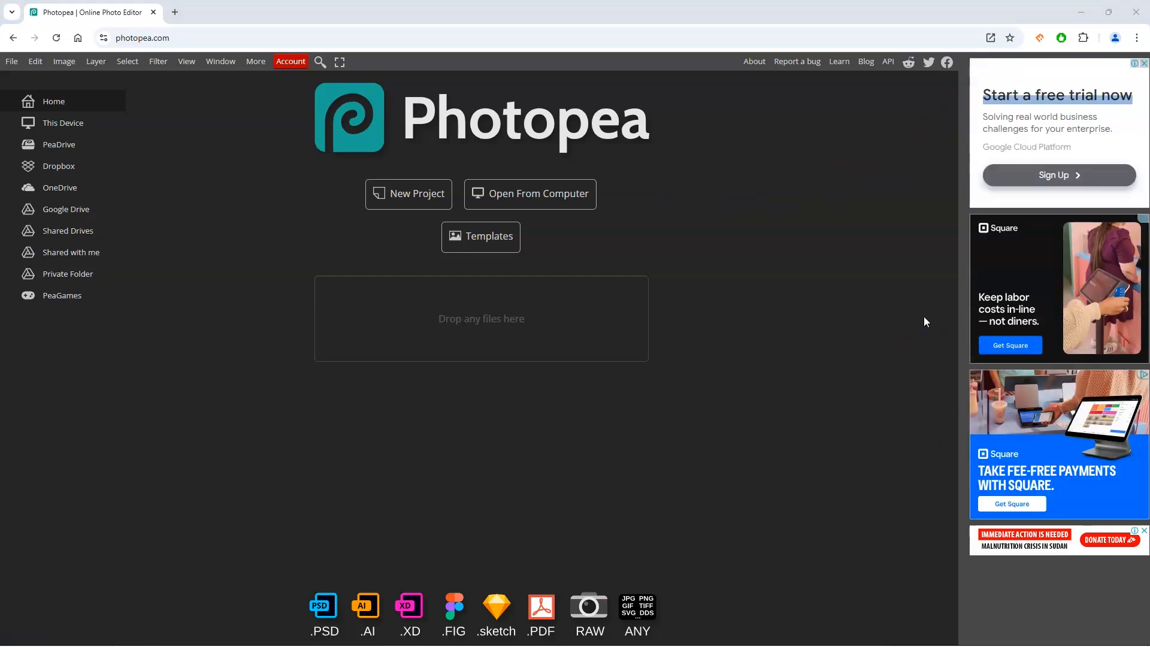
# Step: Open the Account window to review the free and premium account types
pyautogui.click(287, 62)
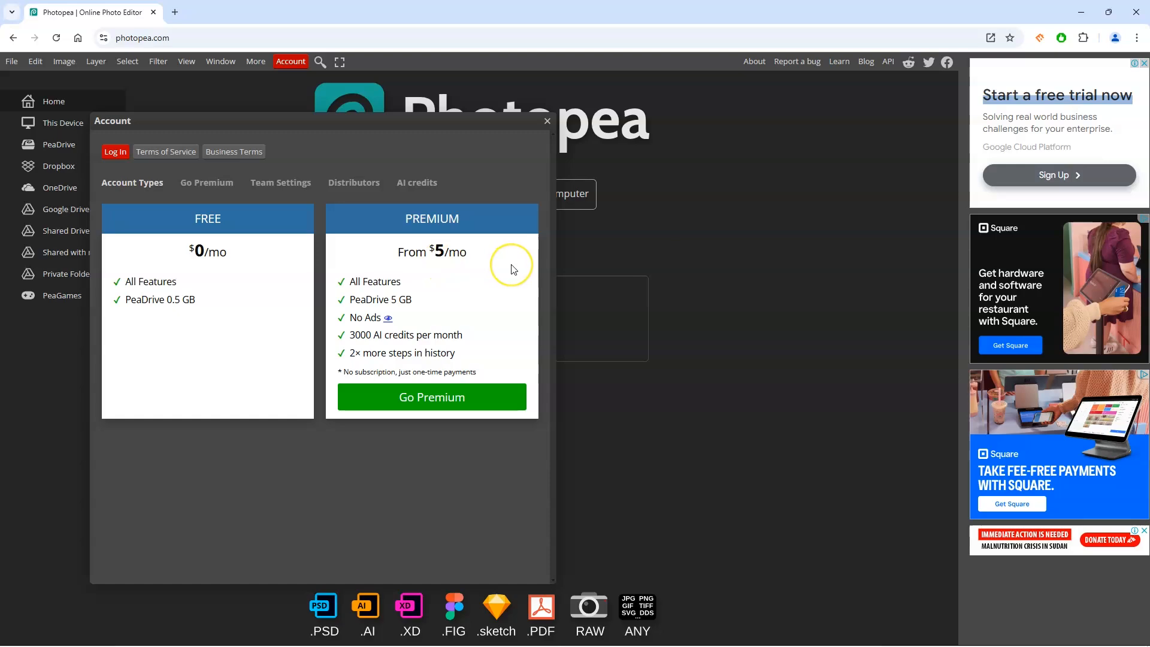
pyautogui.moveTo(513, 269)
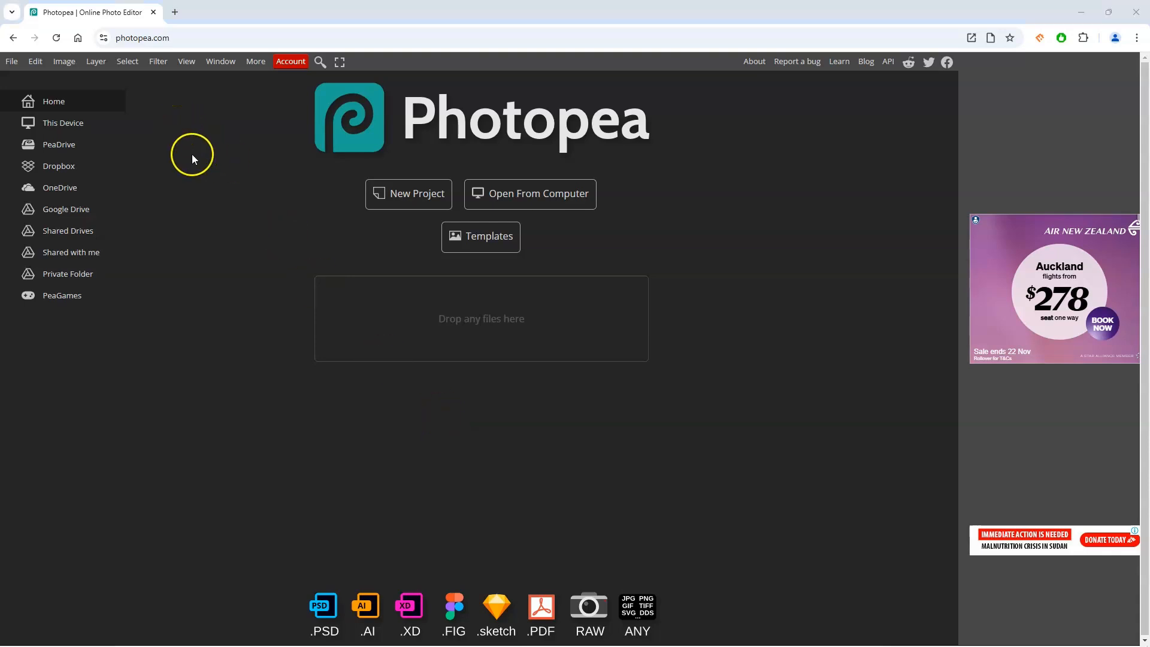
# Step: Open CAS_Templates-JunkJournalPage-05.png from the Printables folder
pyautogui.click(9, 62)
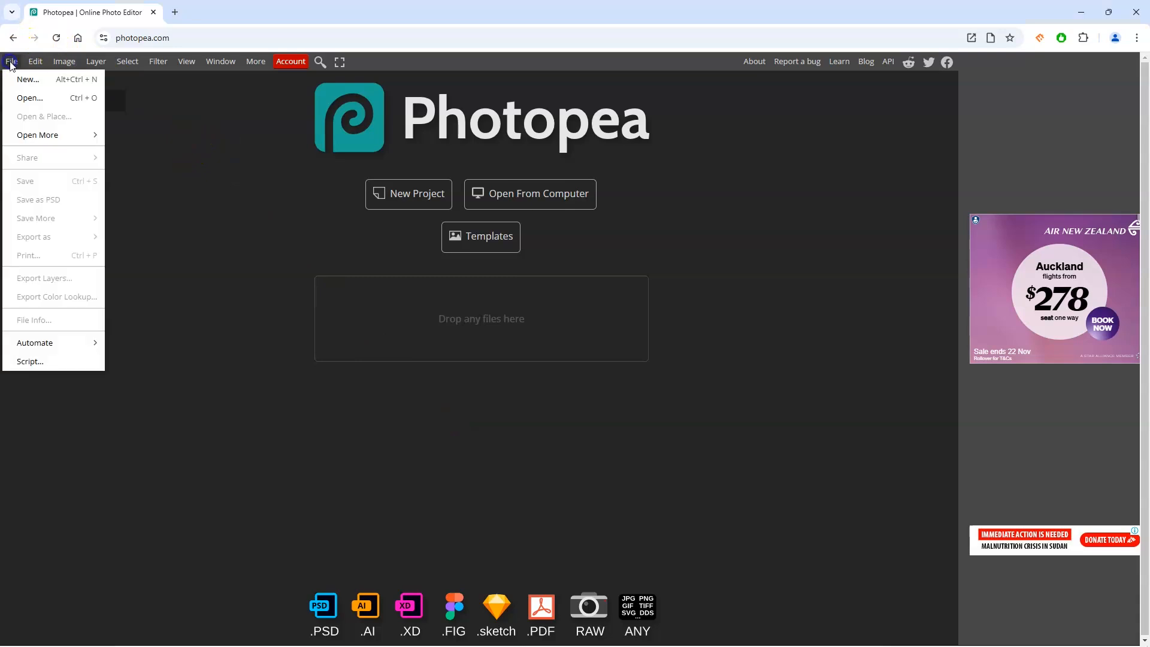
pyautogui.click(27, 96)
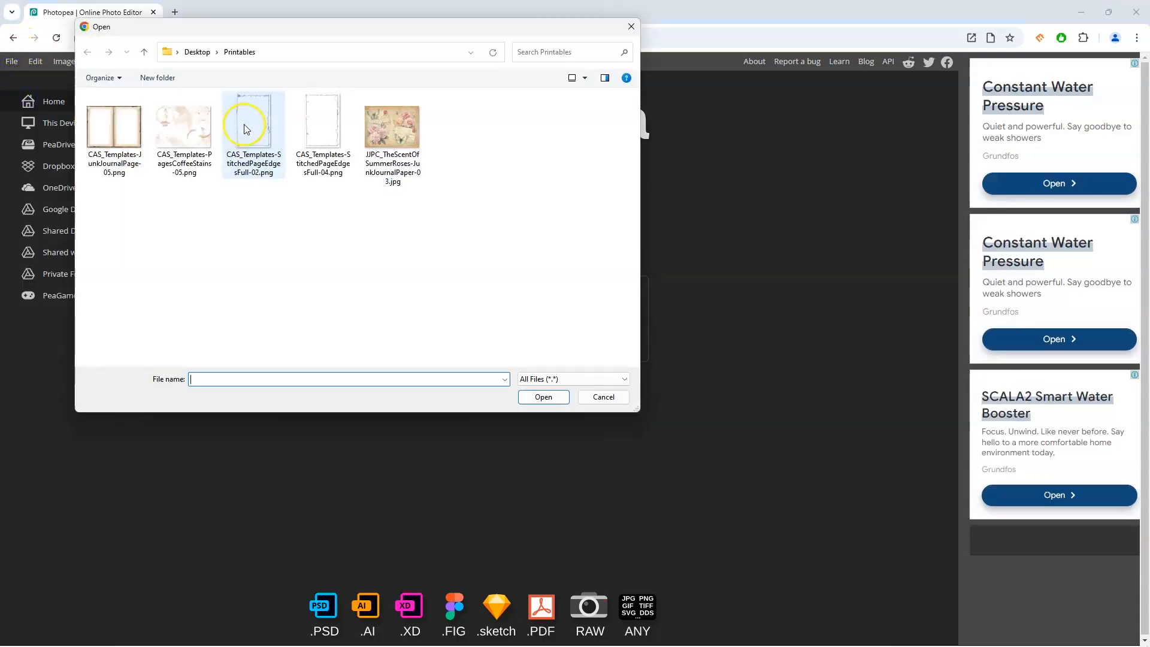
pyautogui.doubleClick(121, 128)
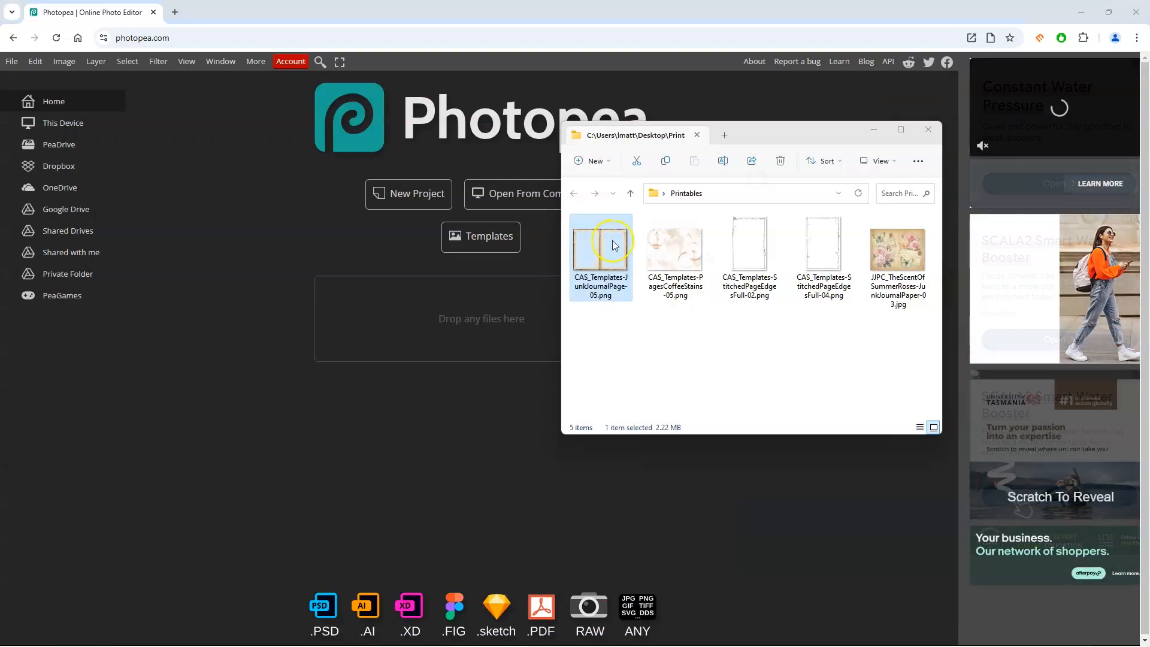
# Step: Open the coffee stains, both stitched page edge files and the rose journal paper together from Printables
pyautogui.moveTo(612, 239); pyautogui.dragTo(355, 308)
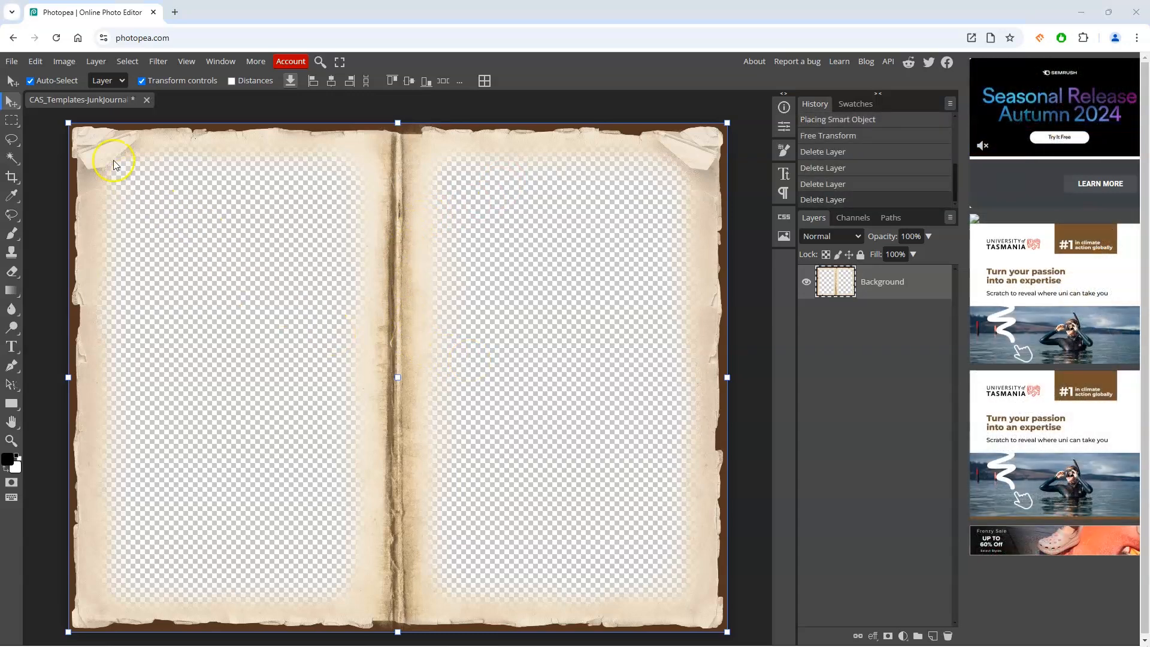
pyautogui.click(12, 61)
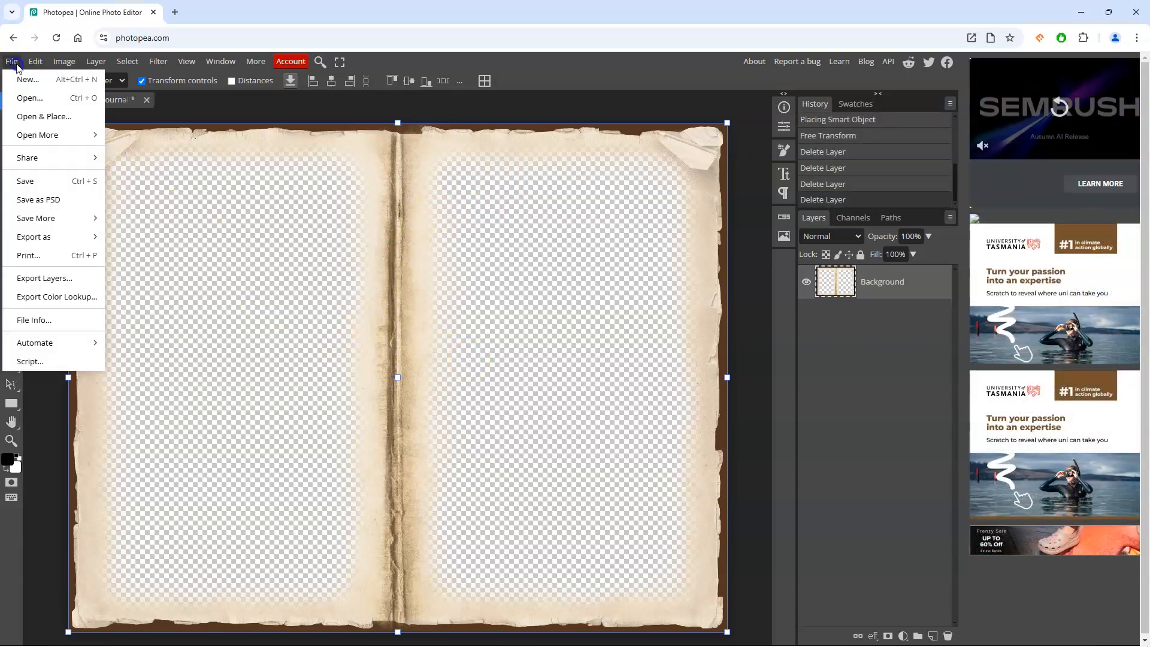
pyautogui.click(29, 99)
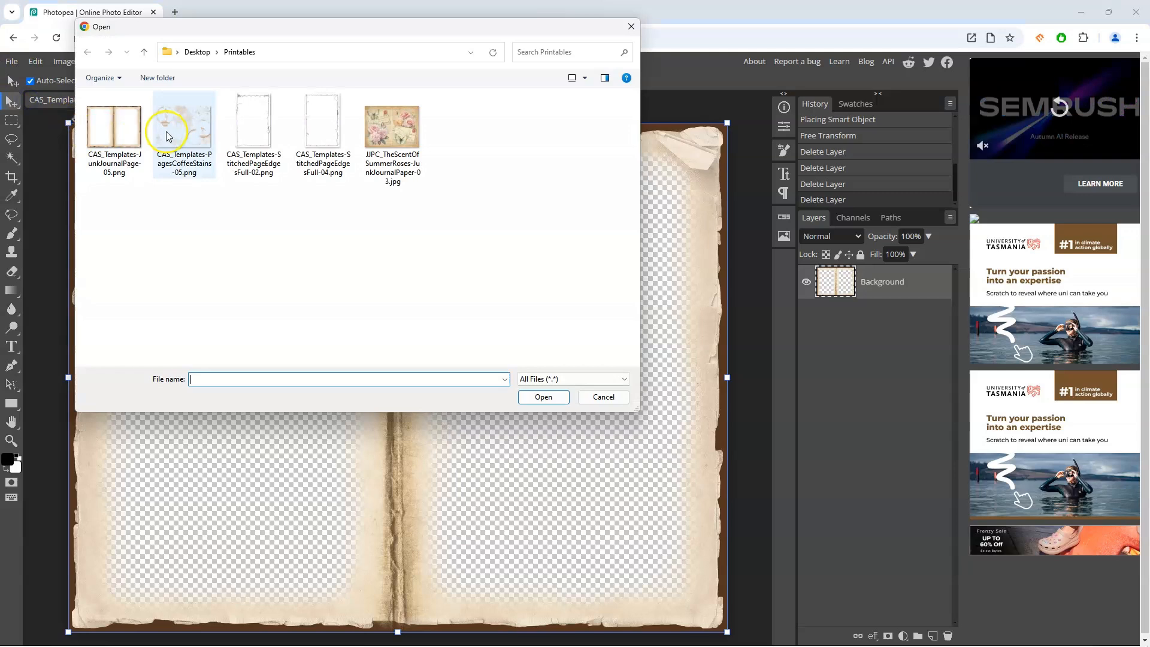
pyautogui.click(168, 137)
pyautogui.keyDown('shift'); pyautogui.click(393, 138); pyautogui.keyUp('shift')
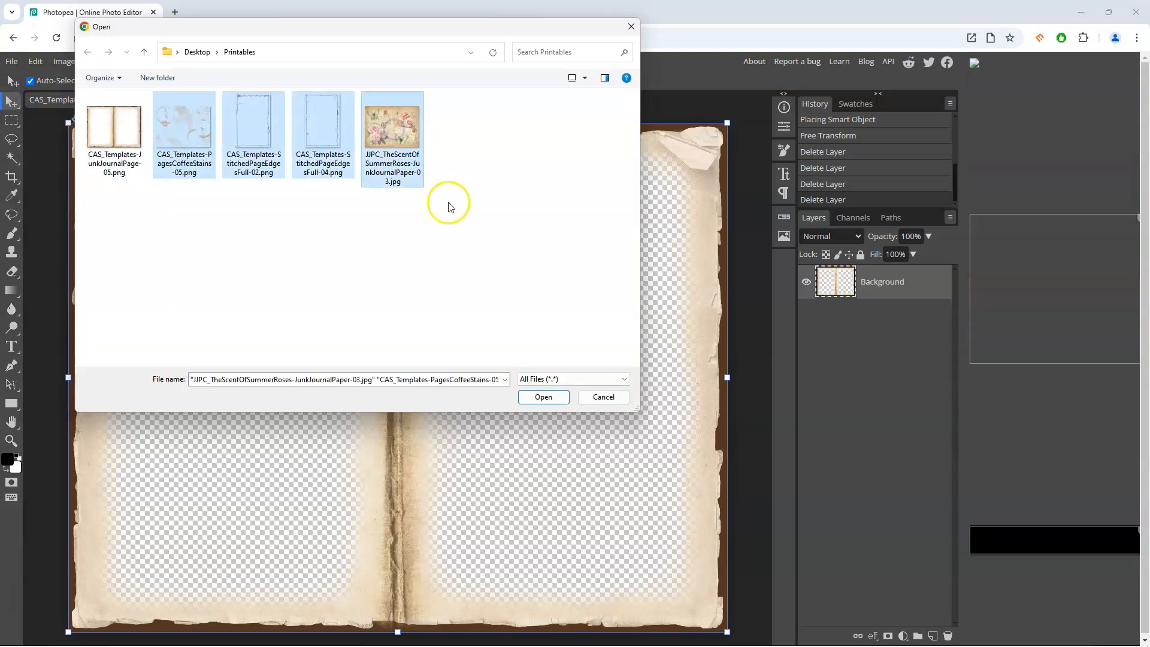
pyautogui.click(542, 398)
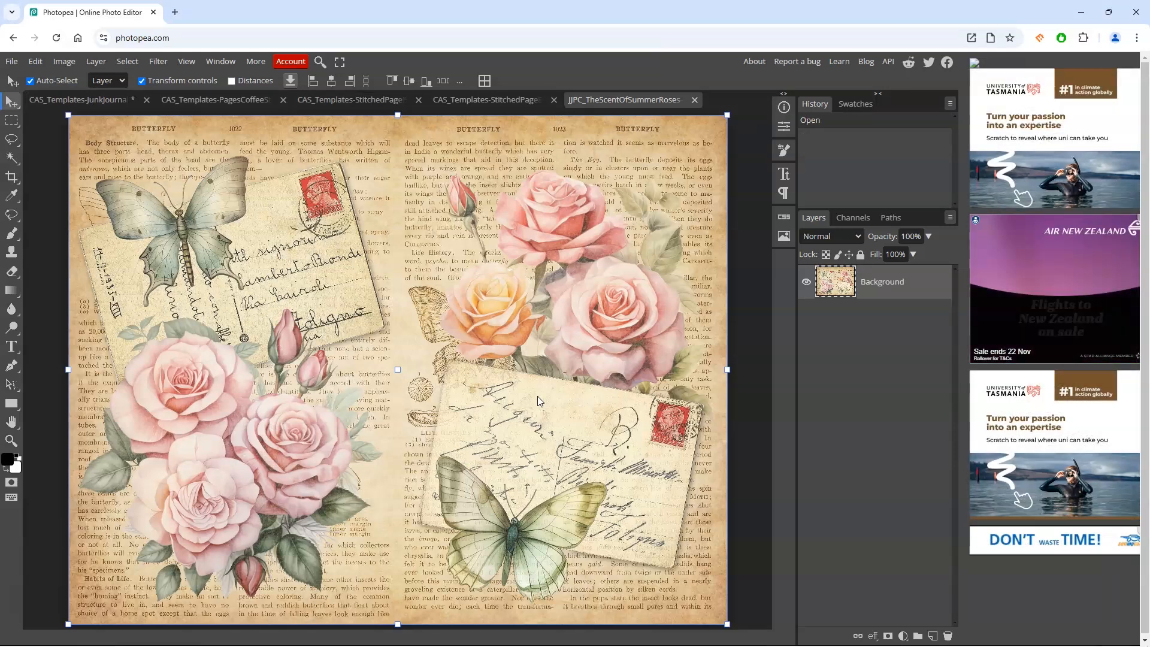
# Step: Review each opened file by switching between the document tabs
pyautogui.click(513, 100)
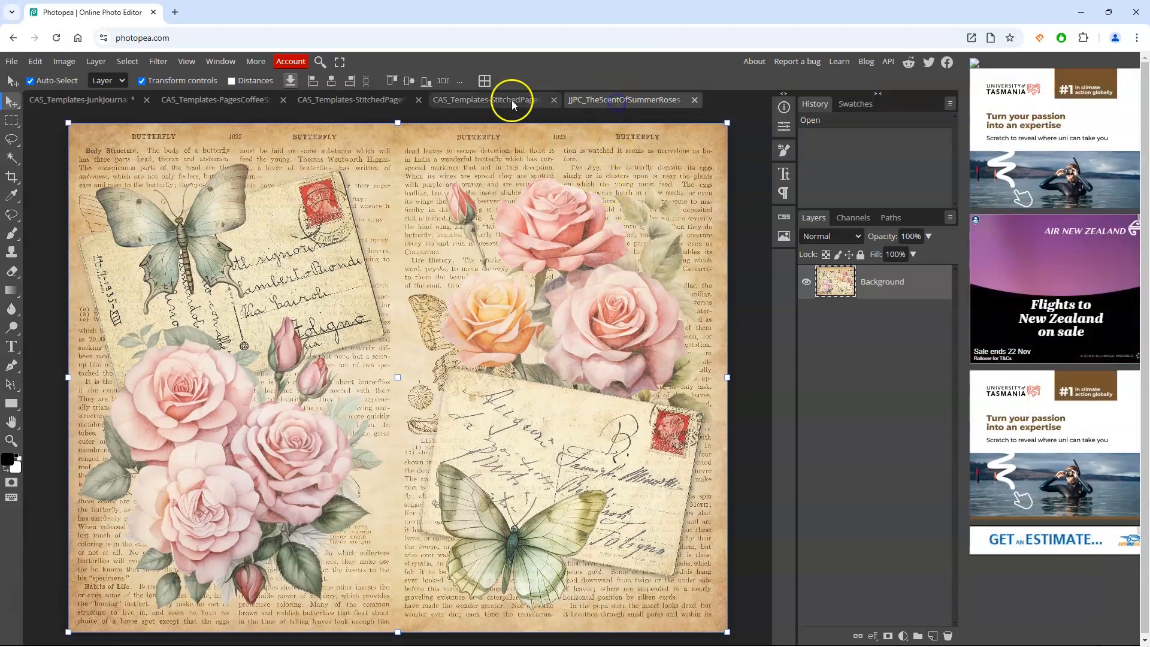
pyautogui.click(395, 101)
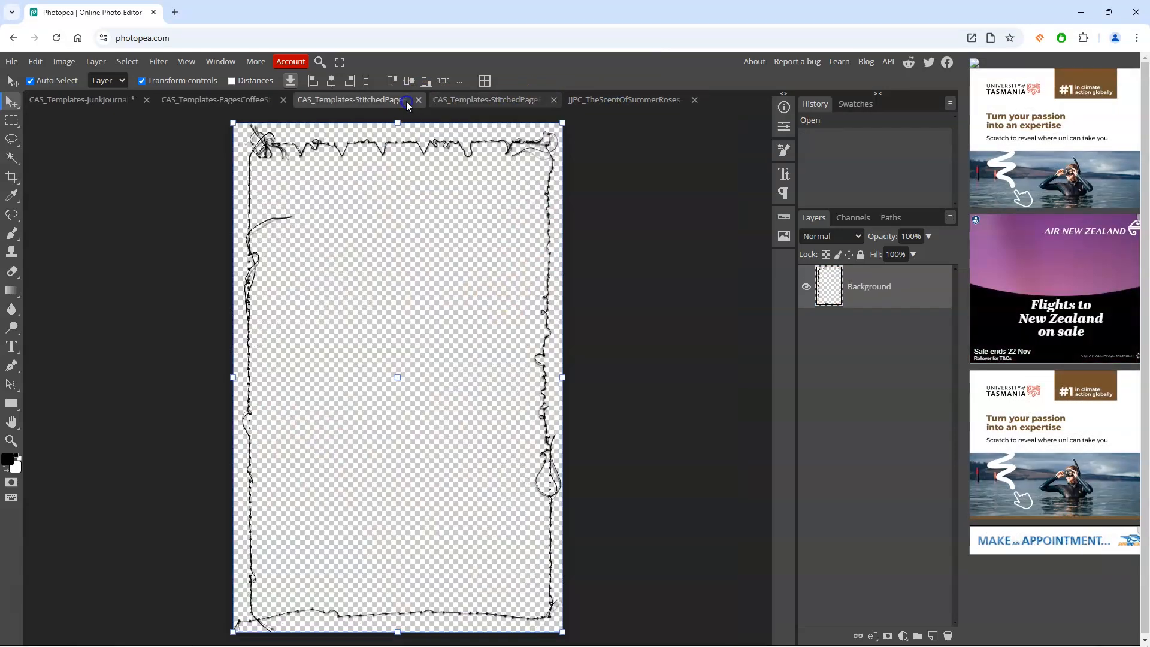
pyautogui.click(251, 101)
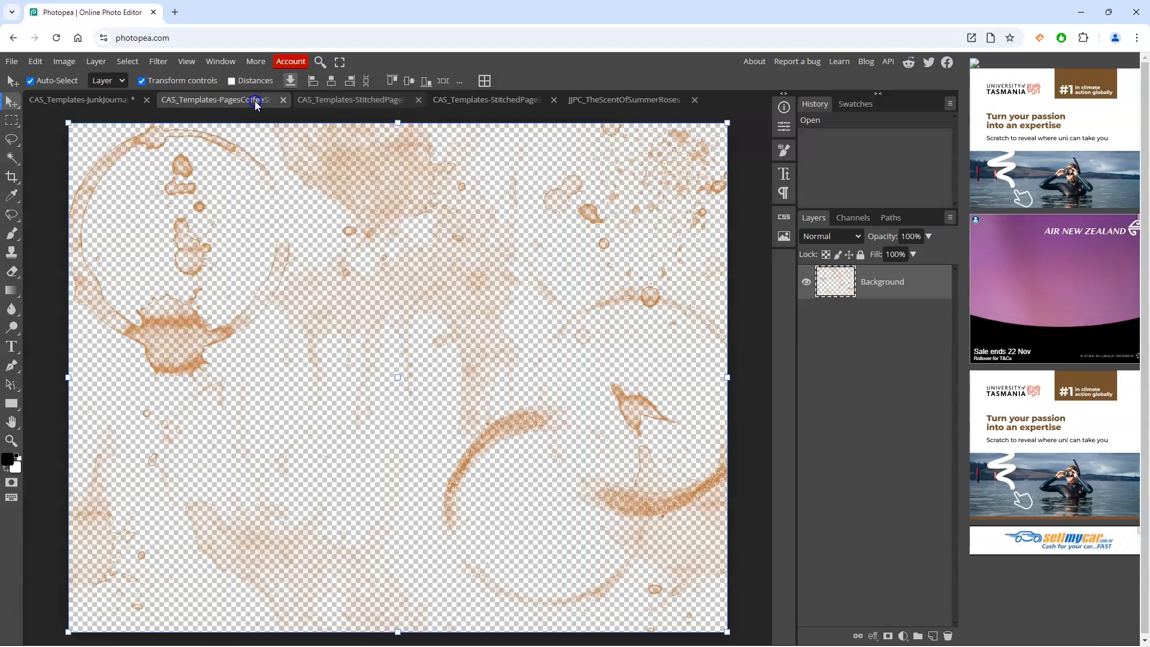
pyautogui.click(84, 97)
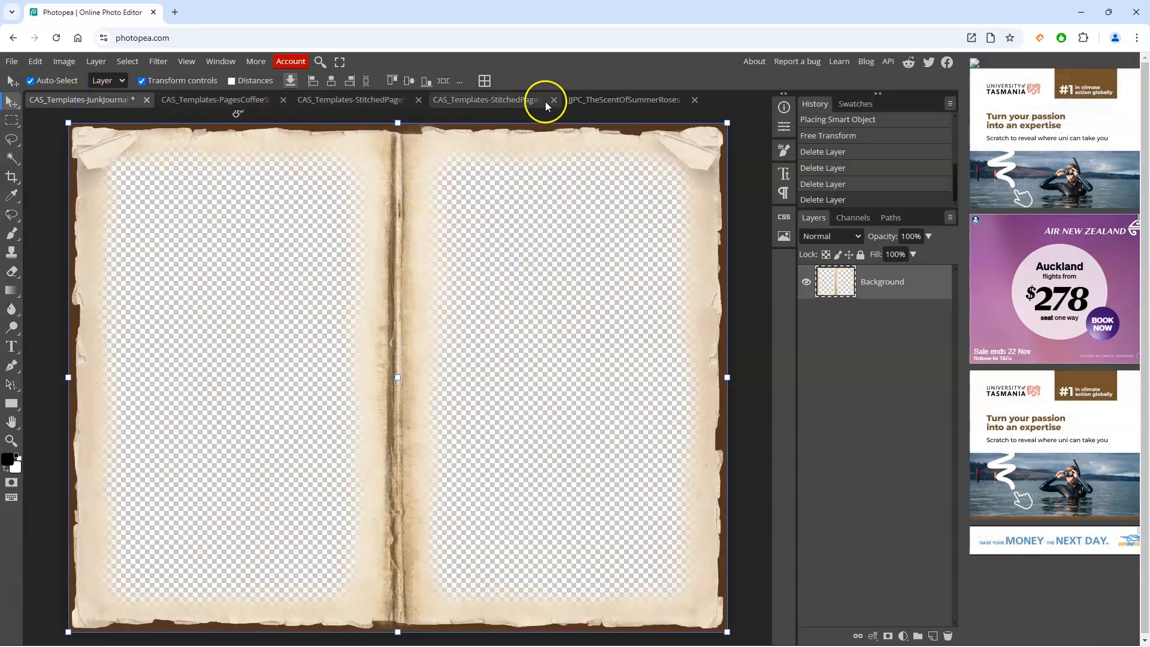
pyautogui.click(584, 101)
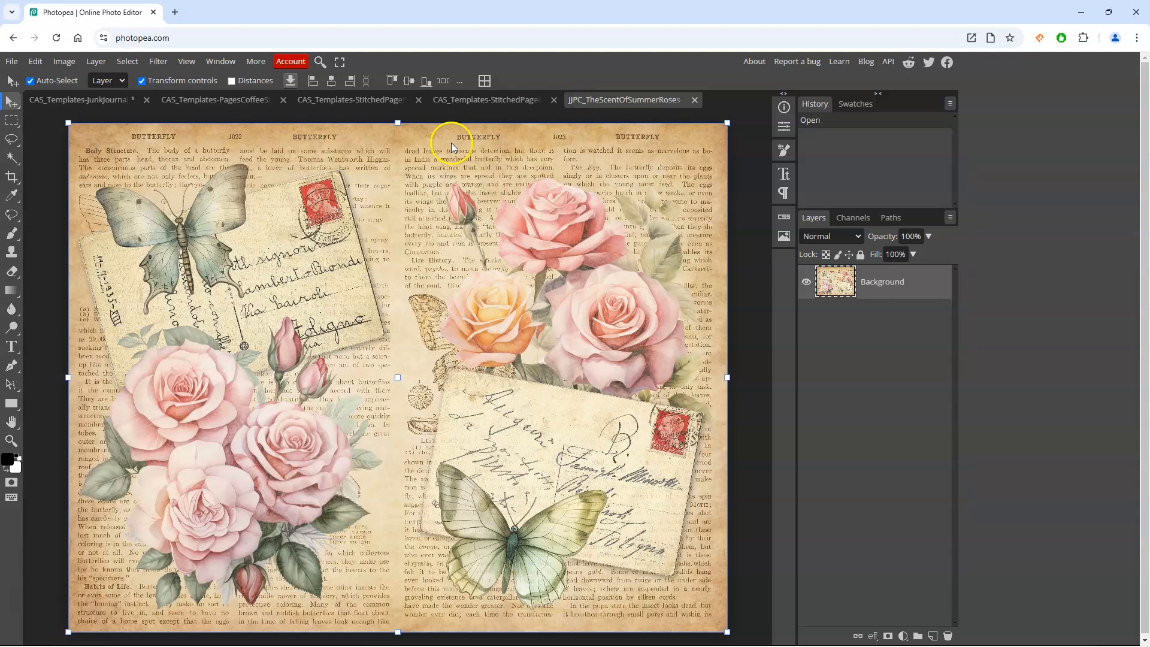
# Step: Copy the rose journal paper, paste it into the junk journal document and move it below the page layer
pyautogui.click(34, 61)
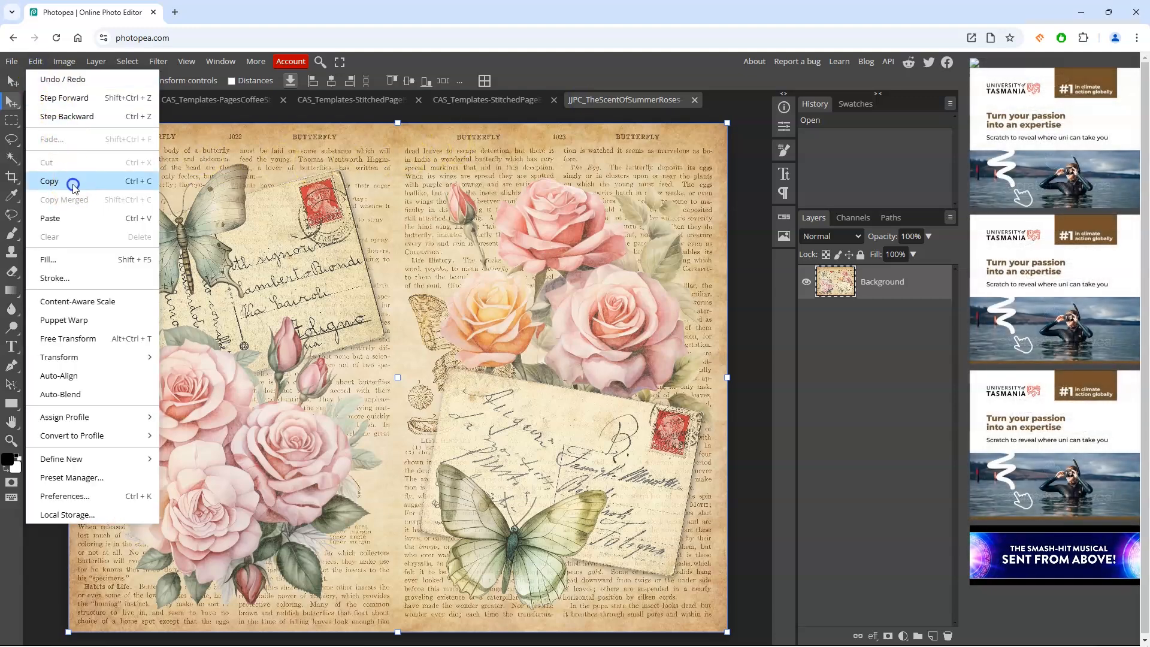
pyautogui.click(72, 183)
pyautogui.click(66, 100)
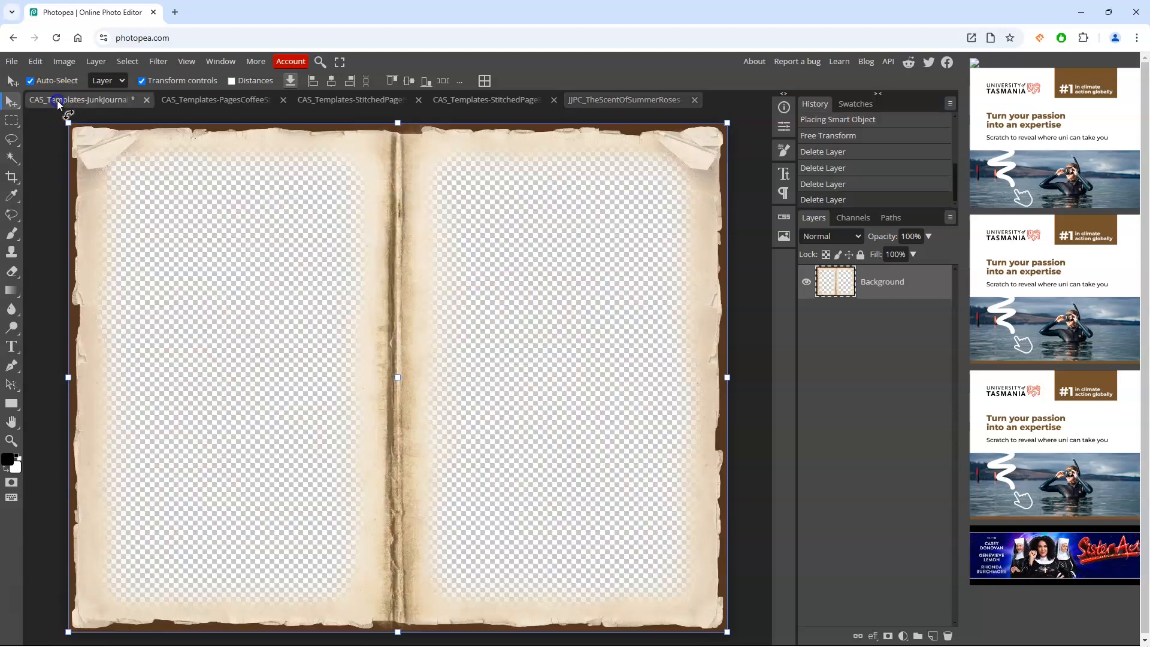
pyautogui.click(42, 64)
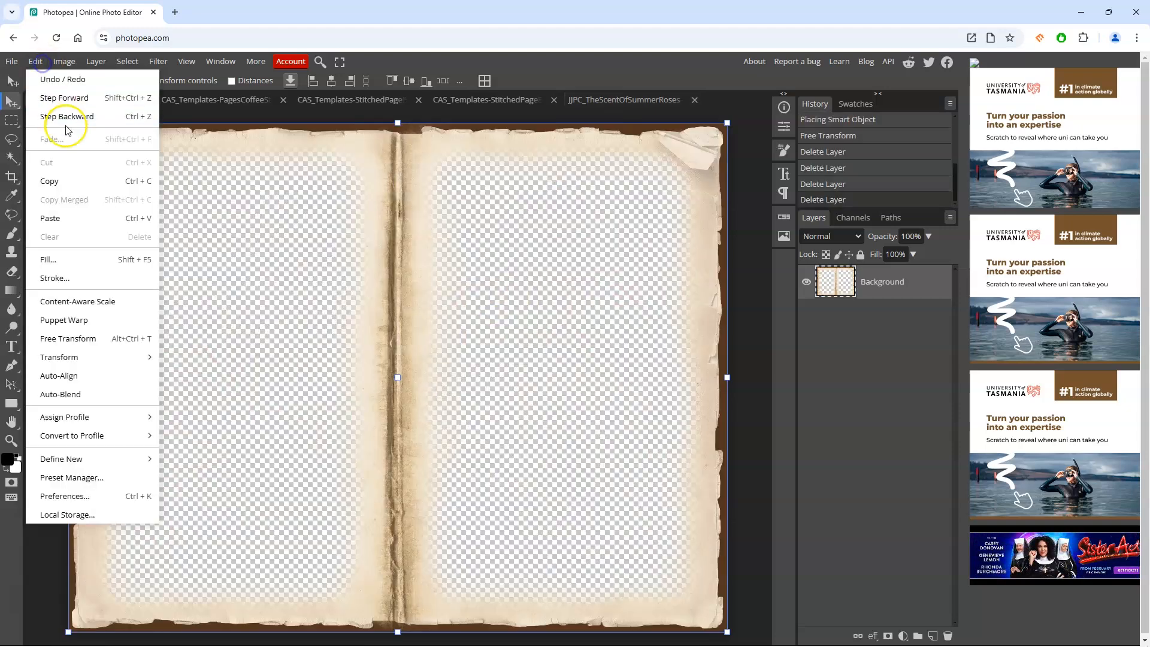
pyautogui.click(72, 218)
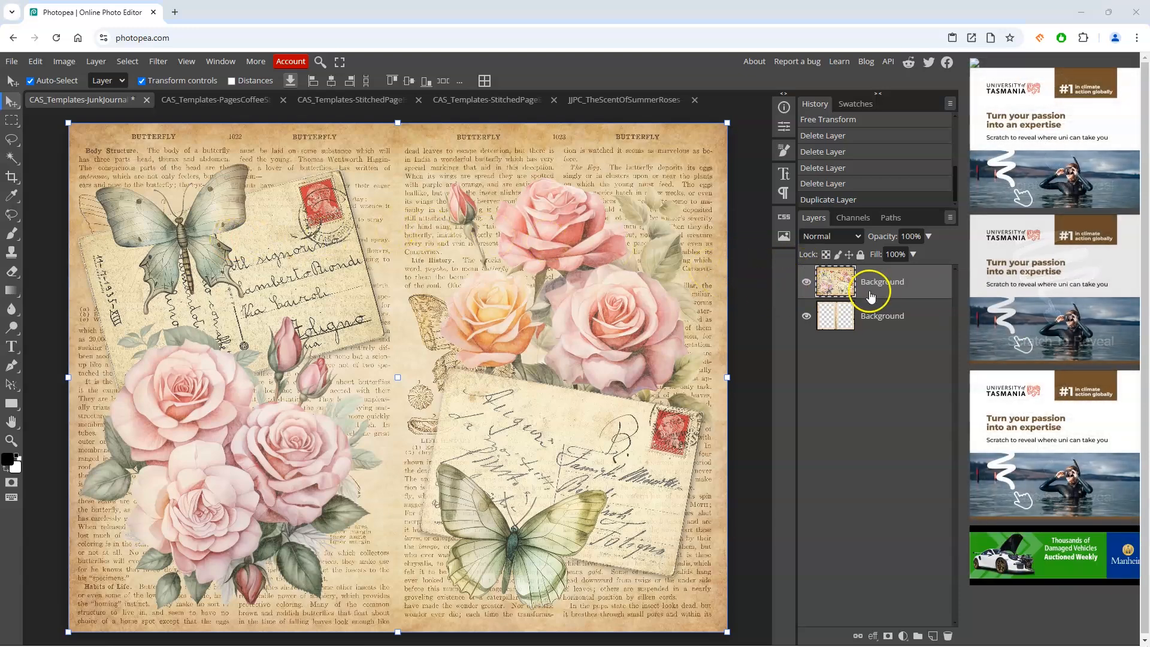
pyautogui.moveTo(841, 285); pyautogui.dragTo(836, 316)
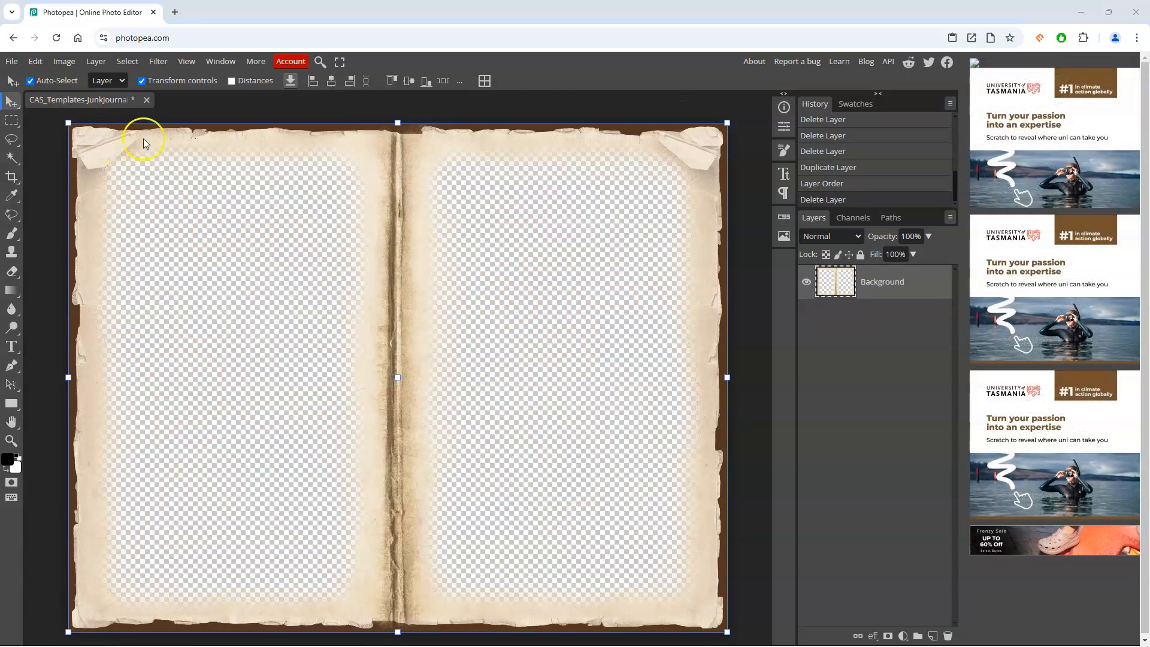
# Step: Place the coffee stains, stitched page edge and rose journal paper files as layers in the junk journal document
pyautogui.click(11, 61)
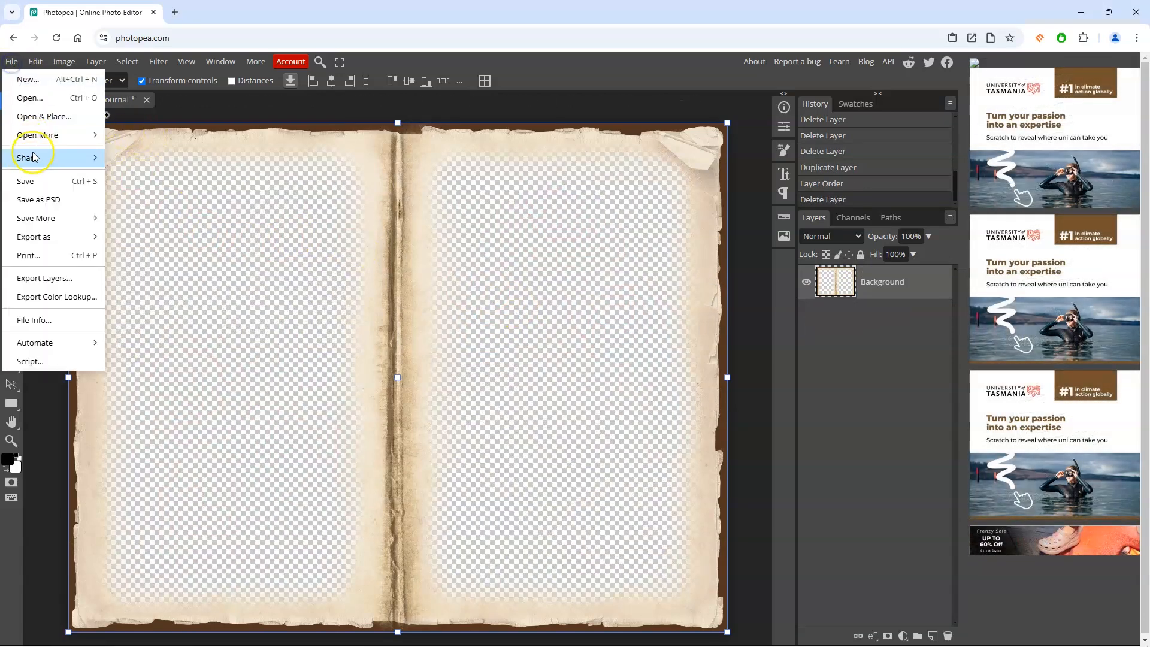
pyautogui.click(33, 118)
pyautogui.click(180, 144)
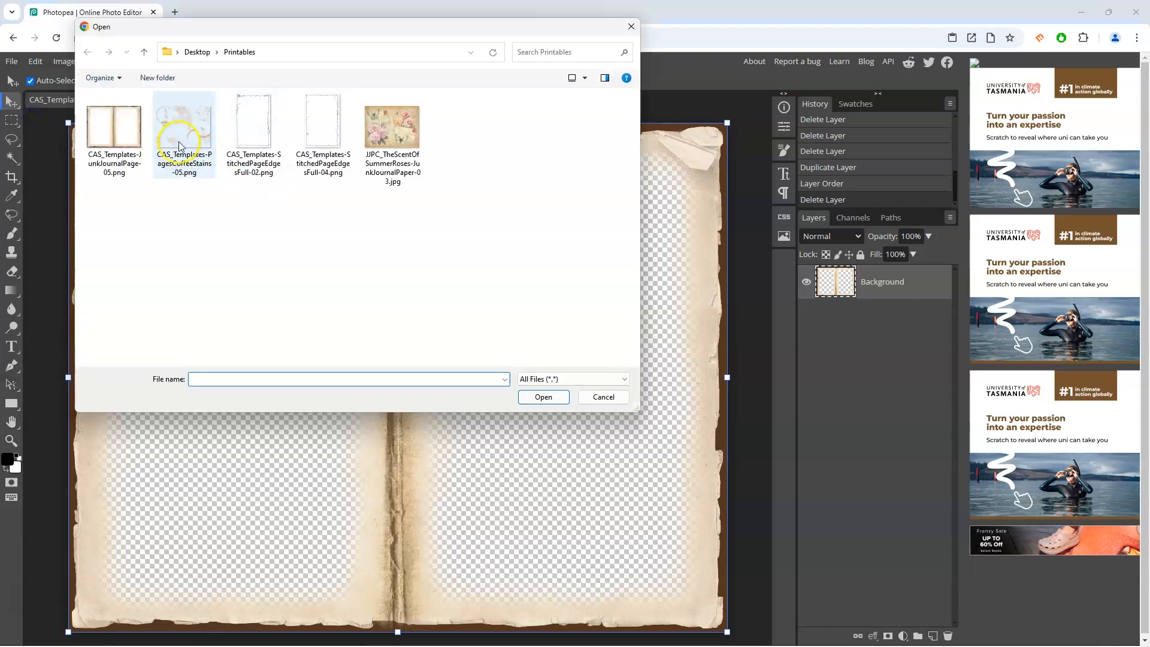
pyautogui.keyDown('shift'); pyautogui.click(387, 147); pyautogui.keyUp('shift')
pyautogui.click(544, 397)
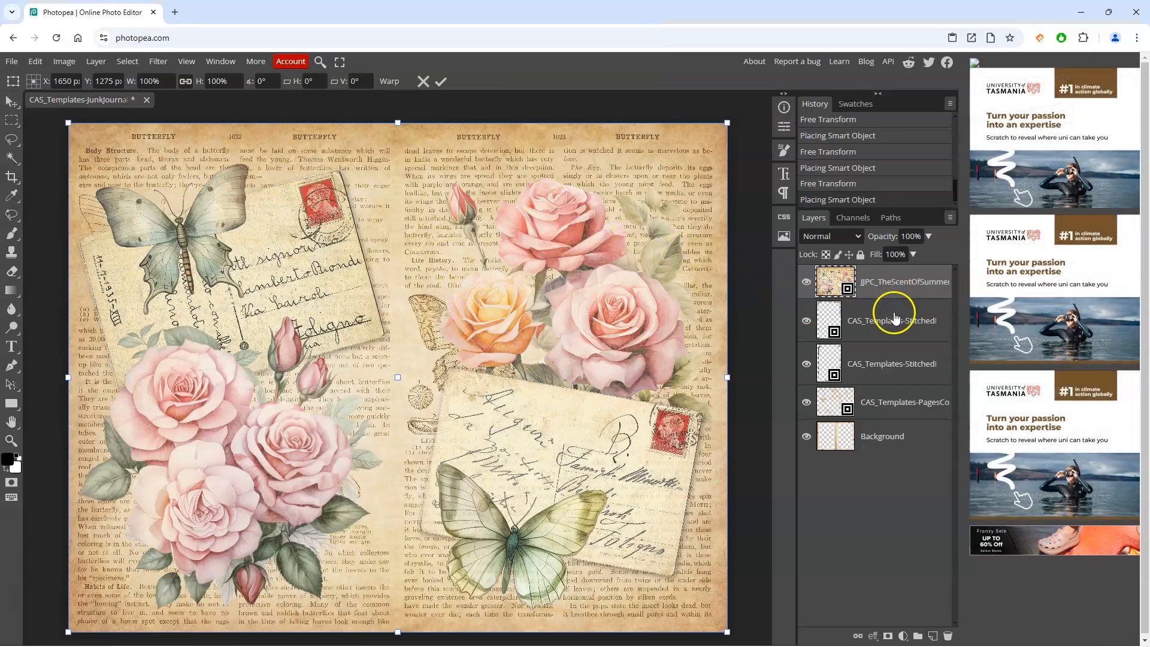
# Step: Commit each placed layer at its default position and size
pyautogui.click(891, 368)
pyautogui.click(892, 403)
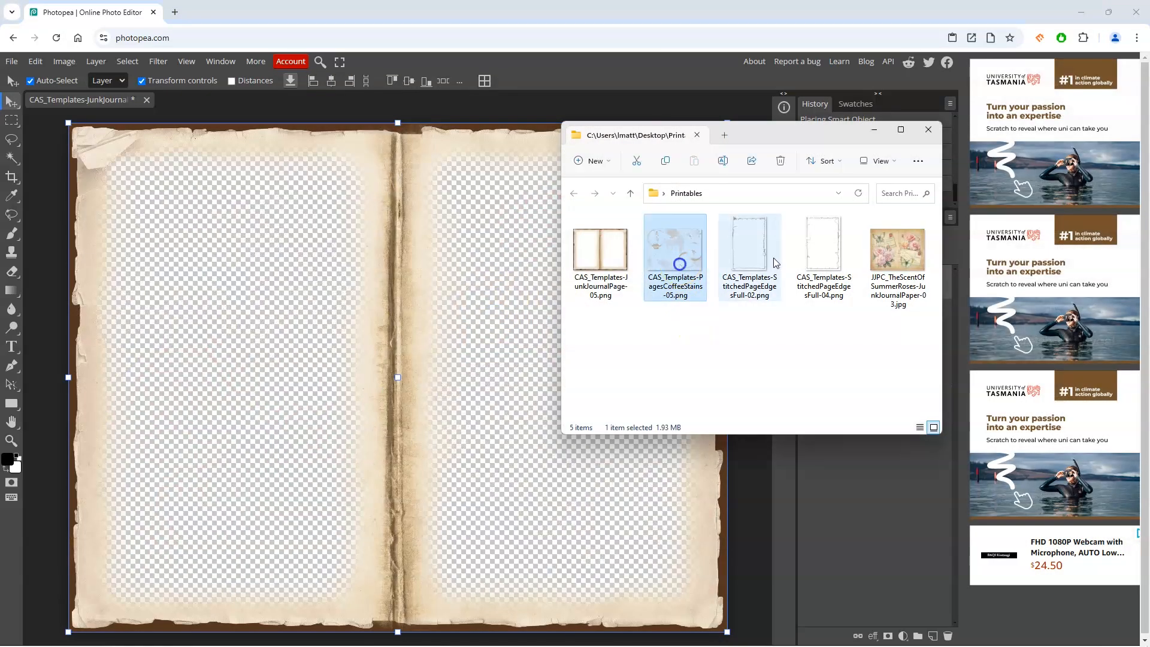
pyautogui.keyDown('shift'); pyautogui.click(899, 252); pyautogui.keyUp('shift')
pyautogui.moveTo(704, 254); pyautogui.dragTo(365, 324)
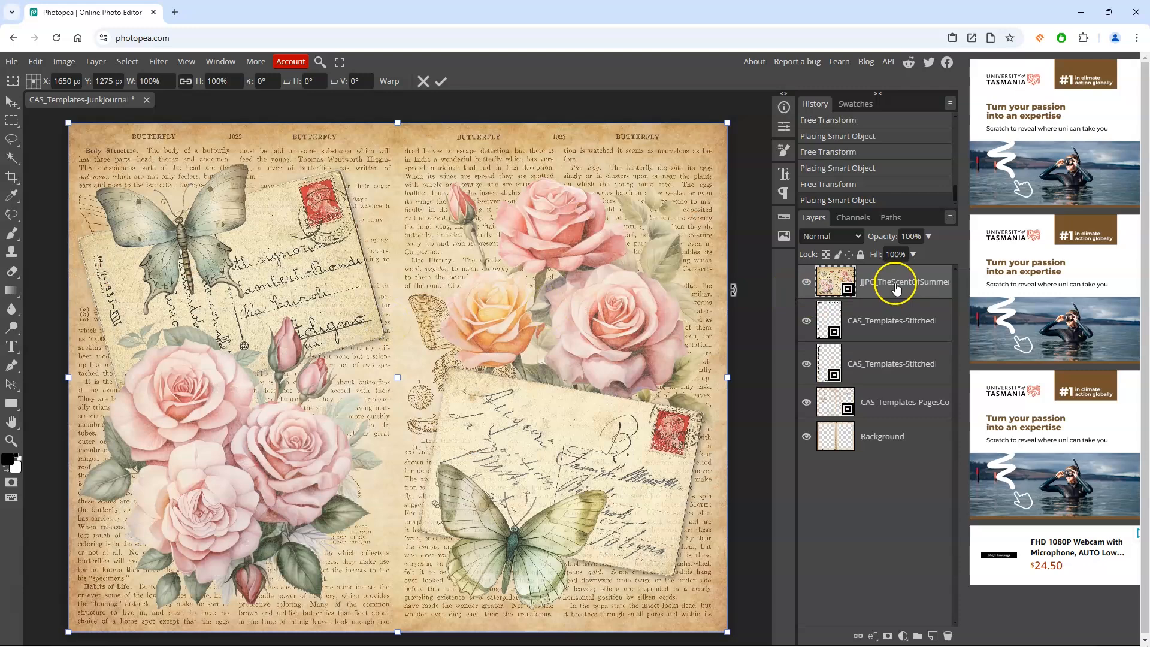
pyautogui.click(895, 311)
pyautogui.click(893, 359)
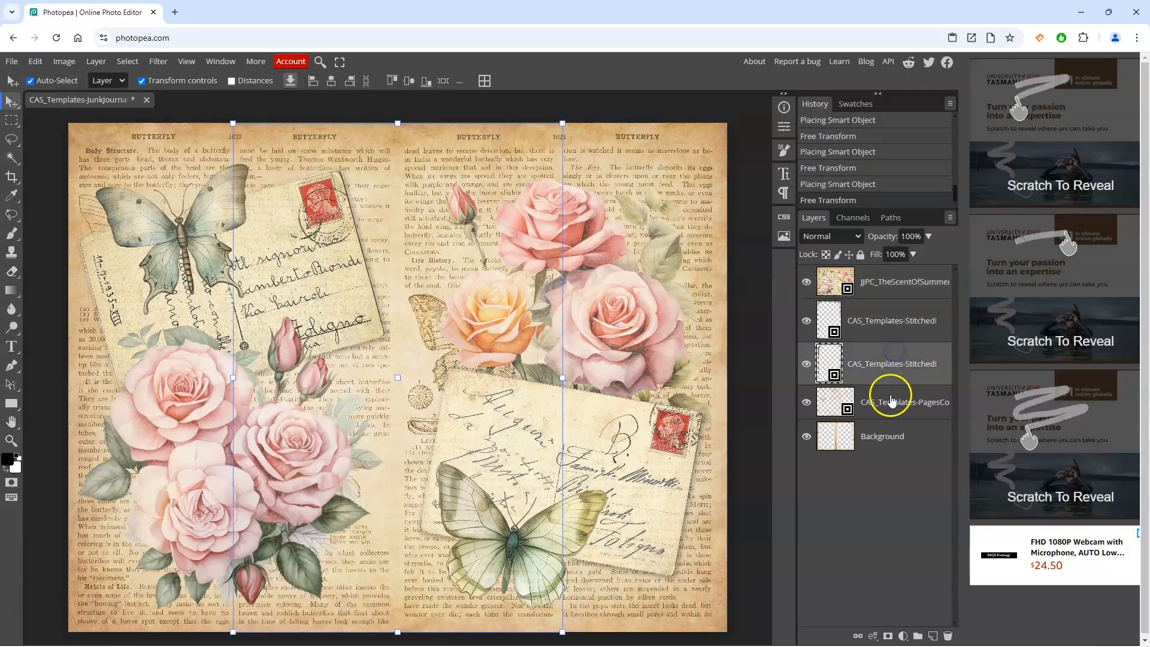
pyautogui.click(886, 402)
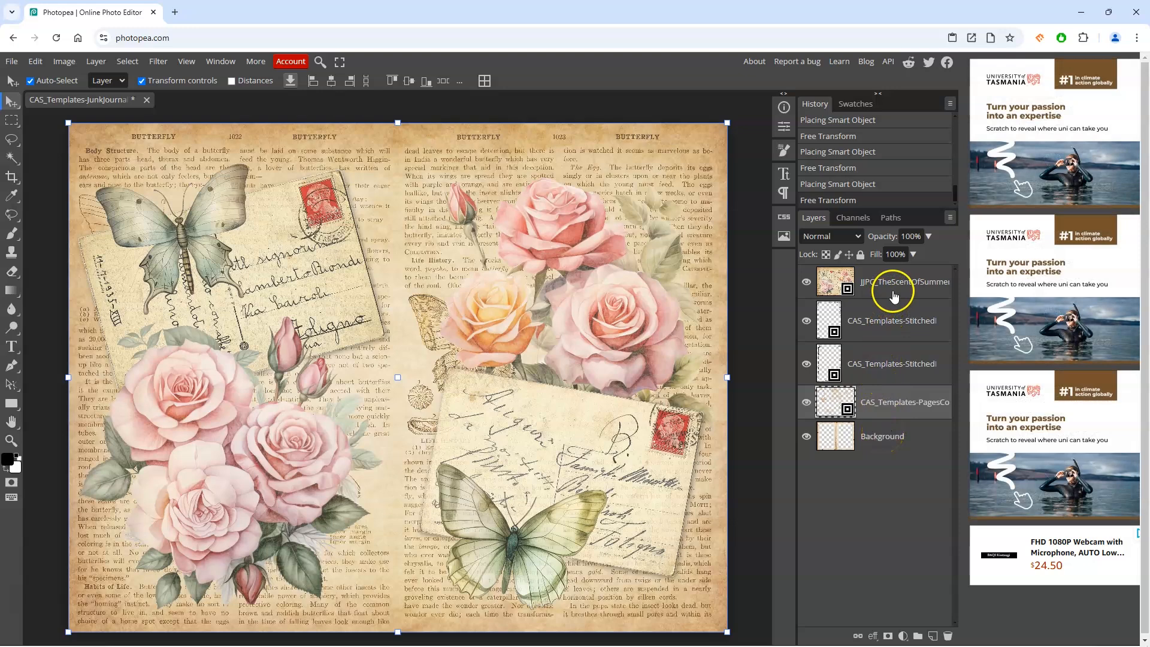
# Step: Move the rose journal paper layer to the bottom and the coffee stains layer beneath the Background page
pyautogui.moveTo(827, 281); pyautogui.dragTo(831, 451)
pyautogui.moveTo(837, 372); pyautogui.dragTo(834, 414)
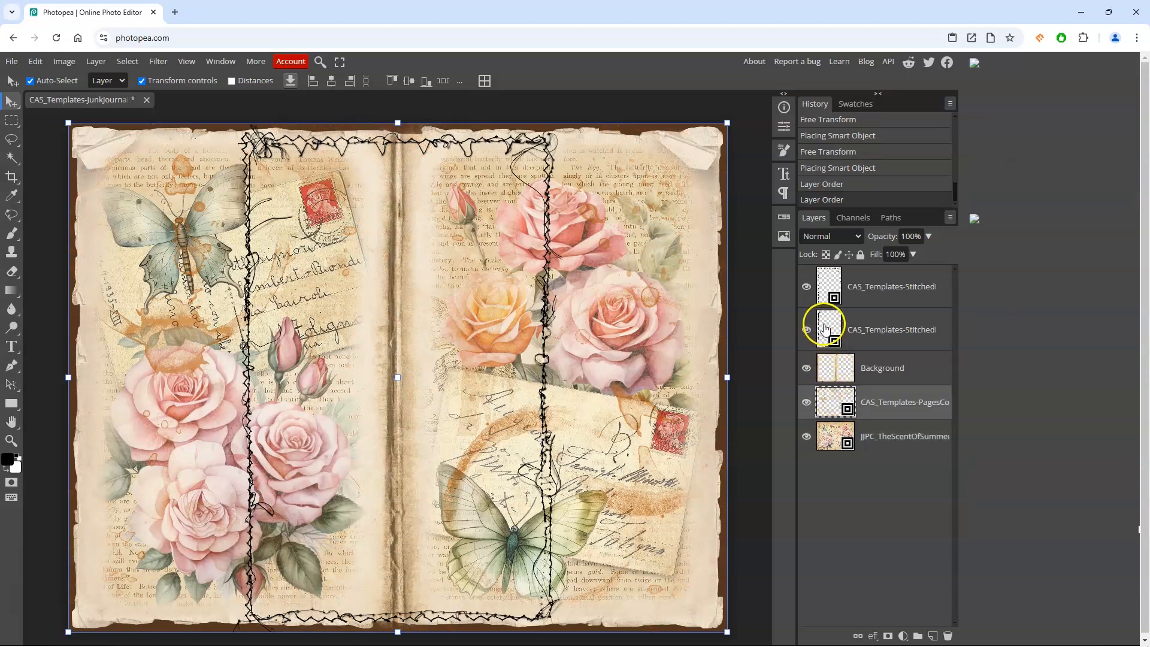
# Step: Try to move the stitched border layer on the canvas
pyautogui.click(825, 327)
pyautogui.moveTo(427, 253)
pyautogui.mouseDown()
pyautogui.moveTo(384, 261)
pyautogui.moveTo(419, 259)
pyautogui.mouseUp()
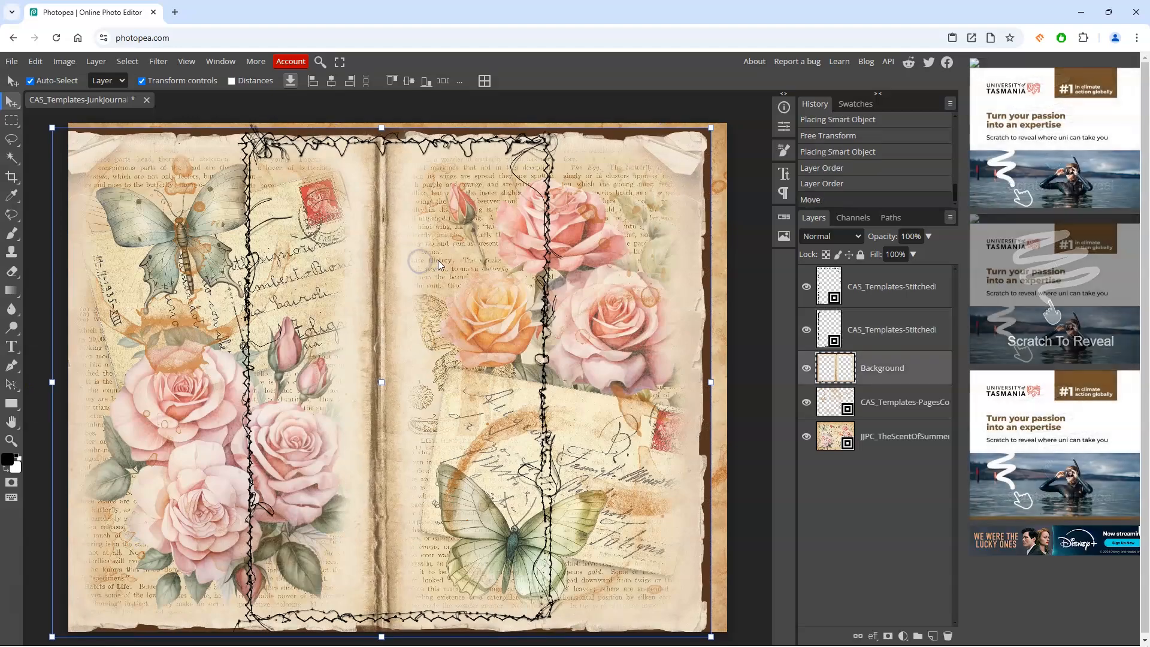
pyautogui.click(540, 242)
# Step: Turn off auto-select and move the lower stitched border layer onto the left page
pyautogui.click(31, 81)
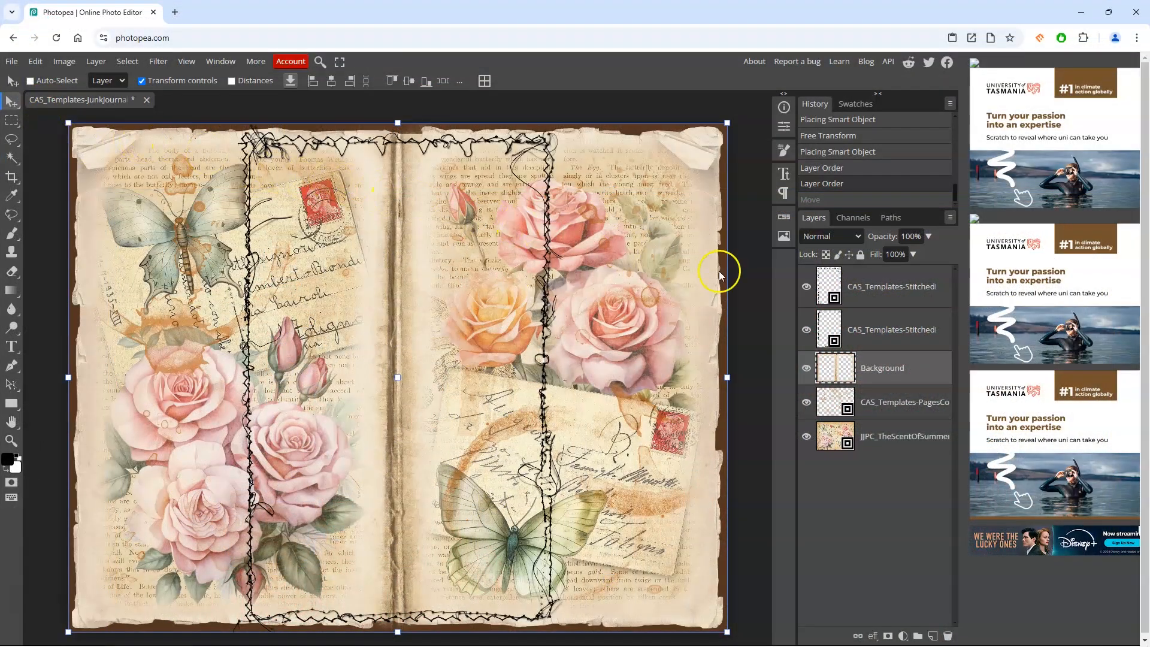
pyautogui.click(894, 329)
pyautogui.moveTo(476, 325); pyautogui.dragTo(354, 324)
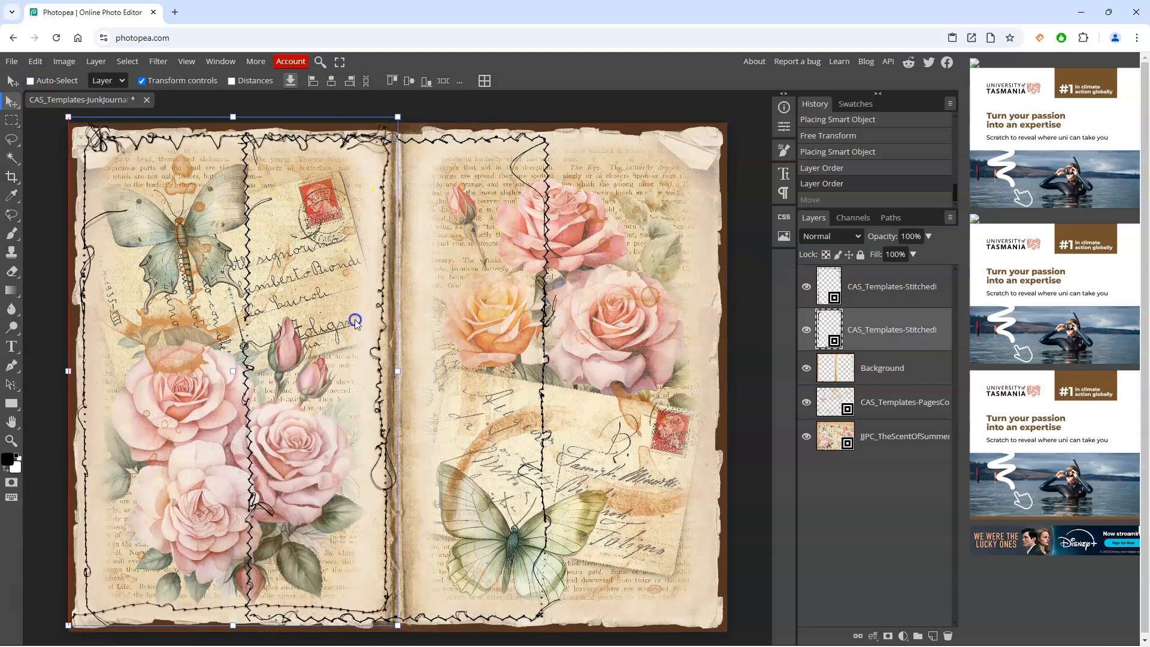
# Step: Select the upper stitched border layer and move it onto the right page
pyautogui.click(887, 286)
pyautogui.moveTo(552, 297); pyautogui.dragTo(641, 304)
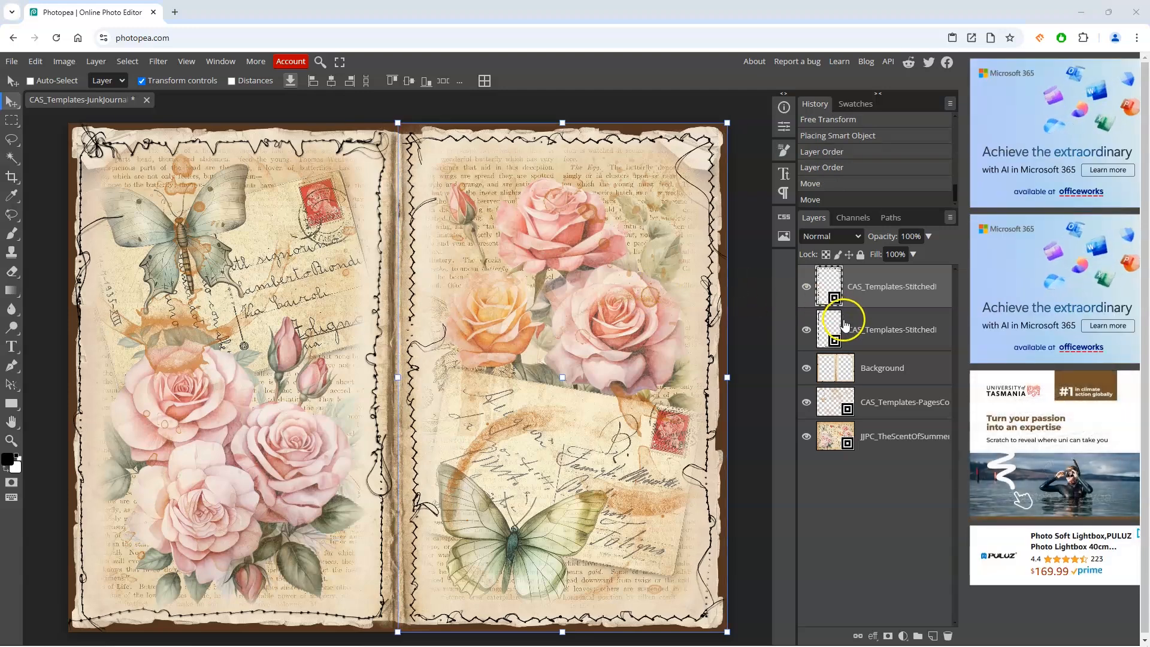
# Step: Narrow the left stitched border to about 97% width so it fits the left page, and commit the transform
pyautogui.click(845, 324)
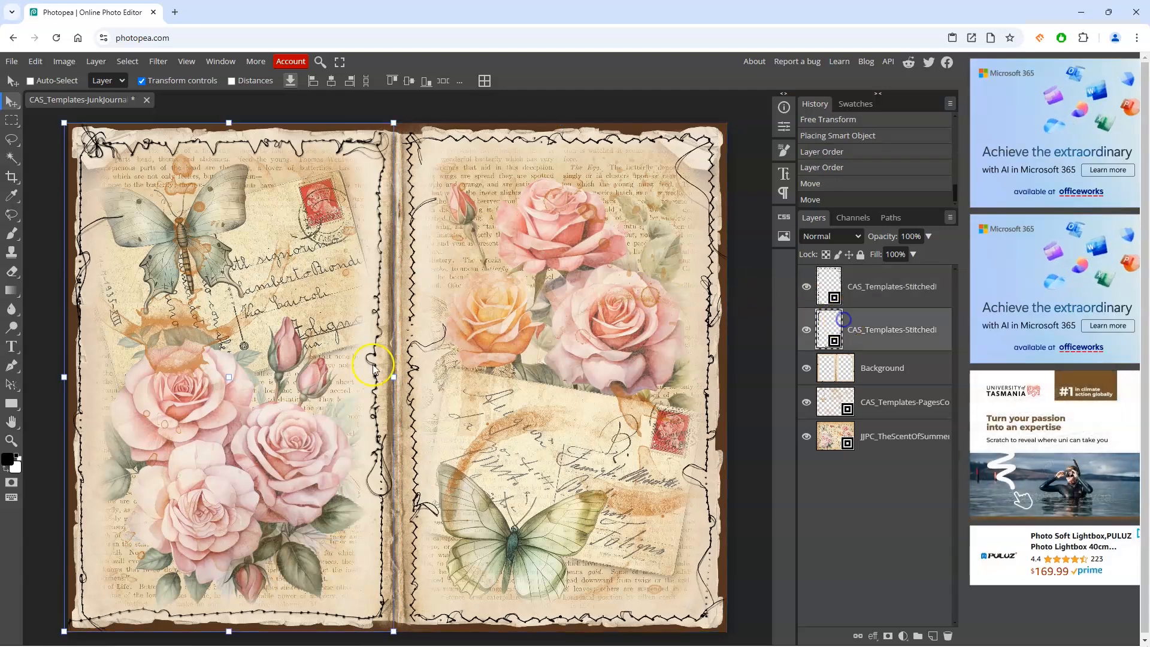
pyautogui.moveTo(65, 377); pyautogui.dragTo(73, 376)
pyautogui.moveTo(231, 426); pyautogui.dragTo(231, 426)
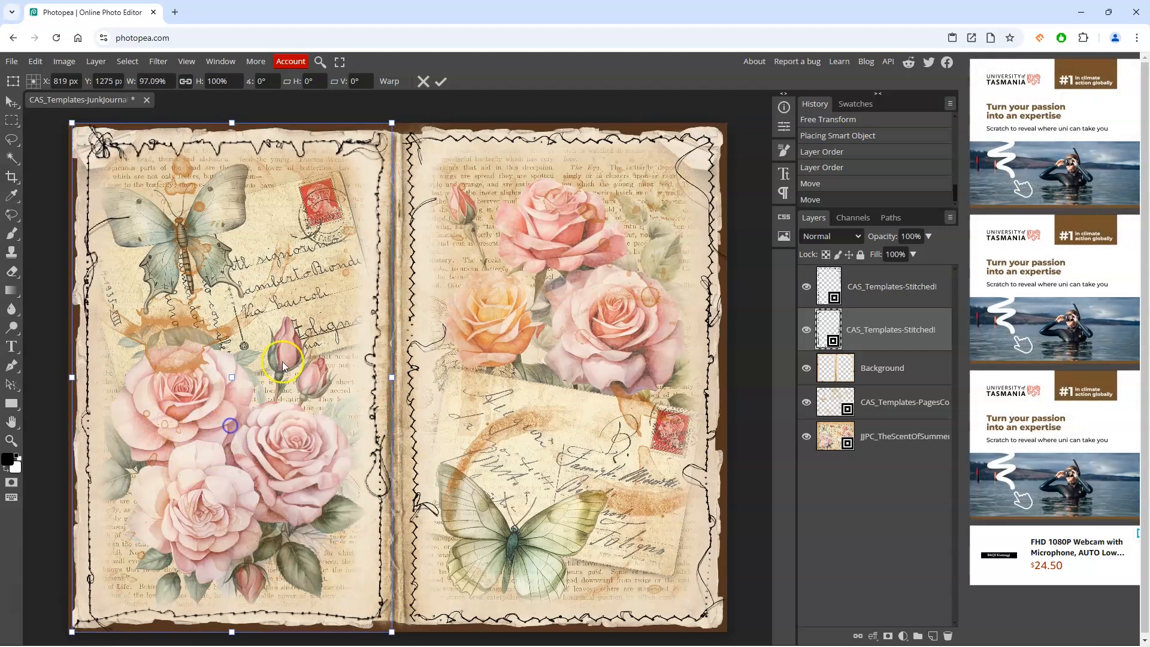
pyautogui.click(441, 82)
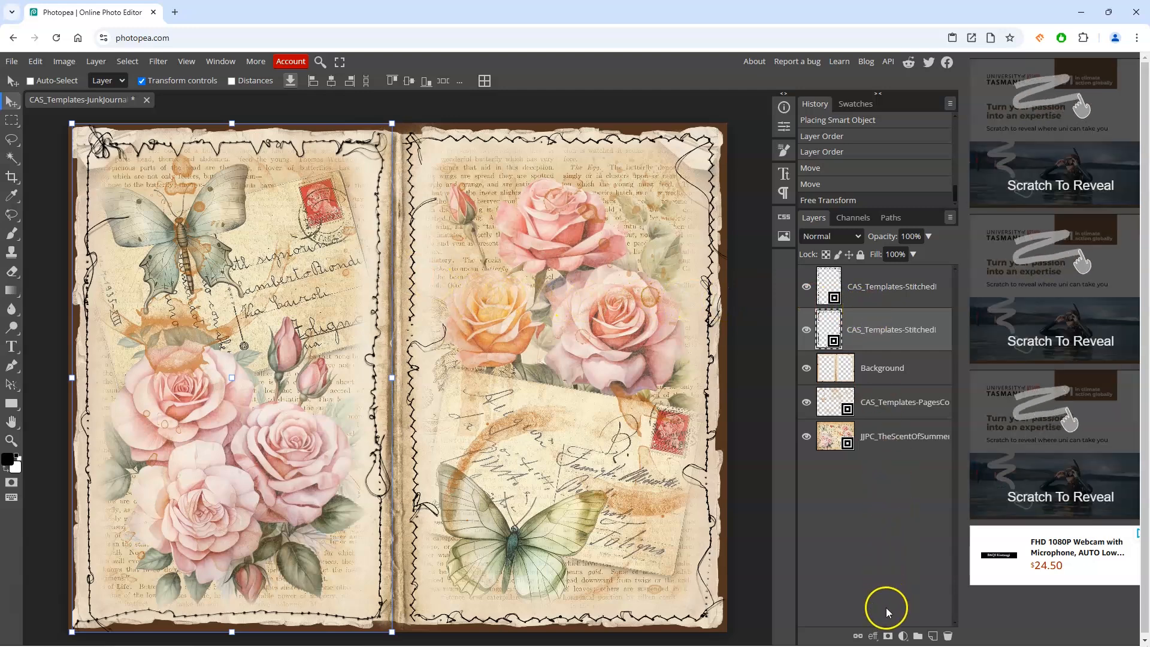
# Step: Add a layer mask to the left stitched border and set a Hard Round brush to 50 px
pyautogui.click(889, 636)
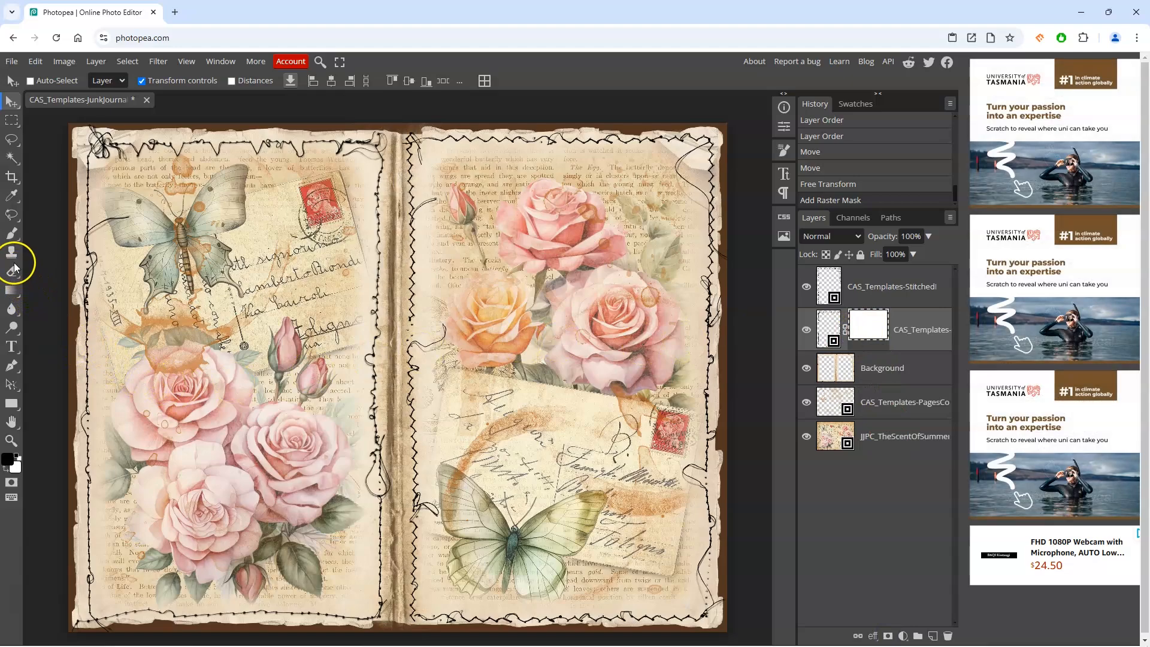
pyautogui.click(11, 235)
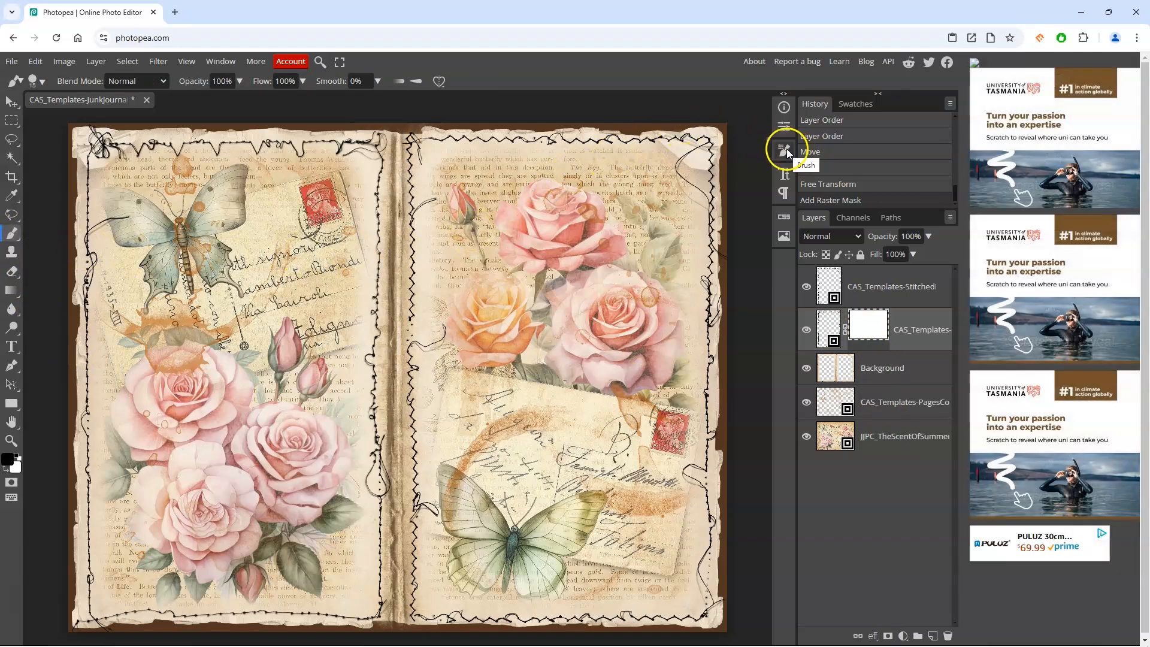
pyautogui.click(786, 150)
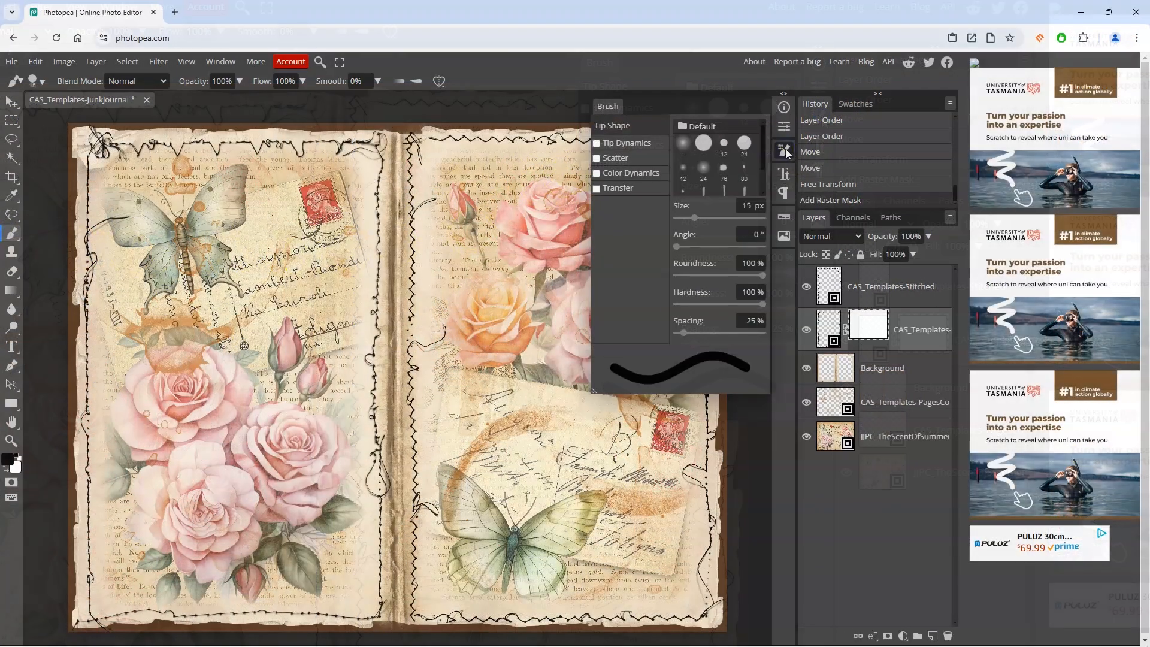
pyautogui.click(718, 109)
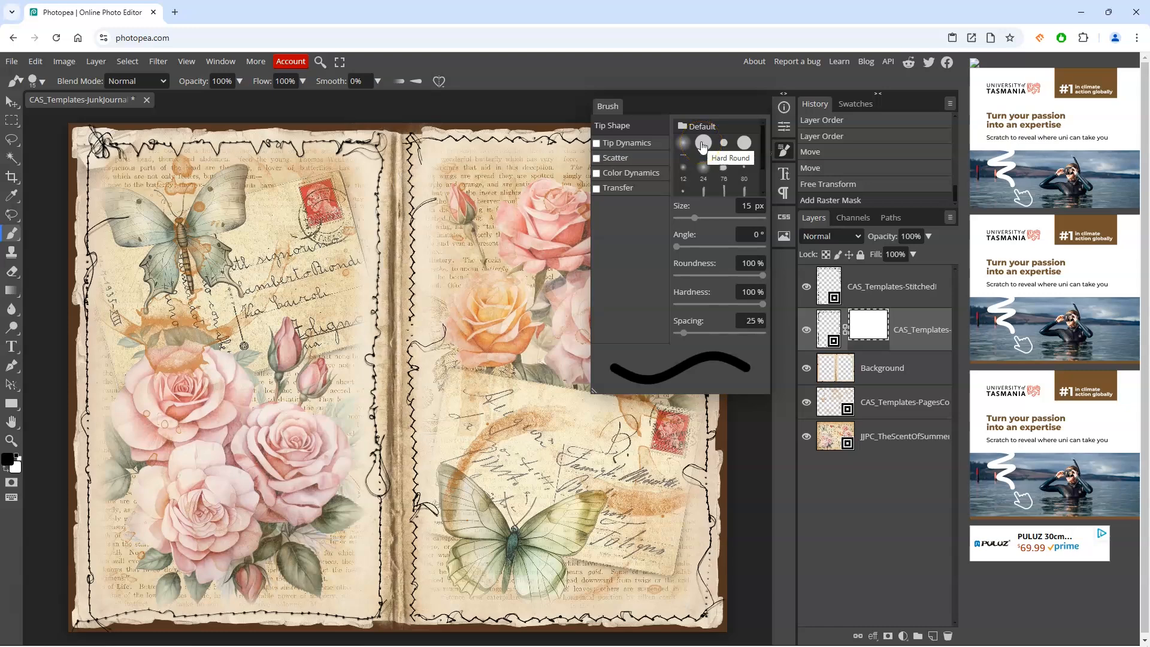
pyautogui.click(704, 145)
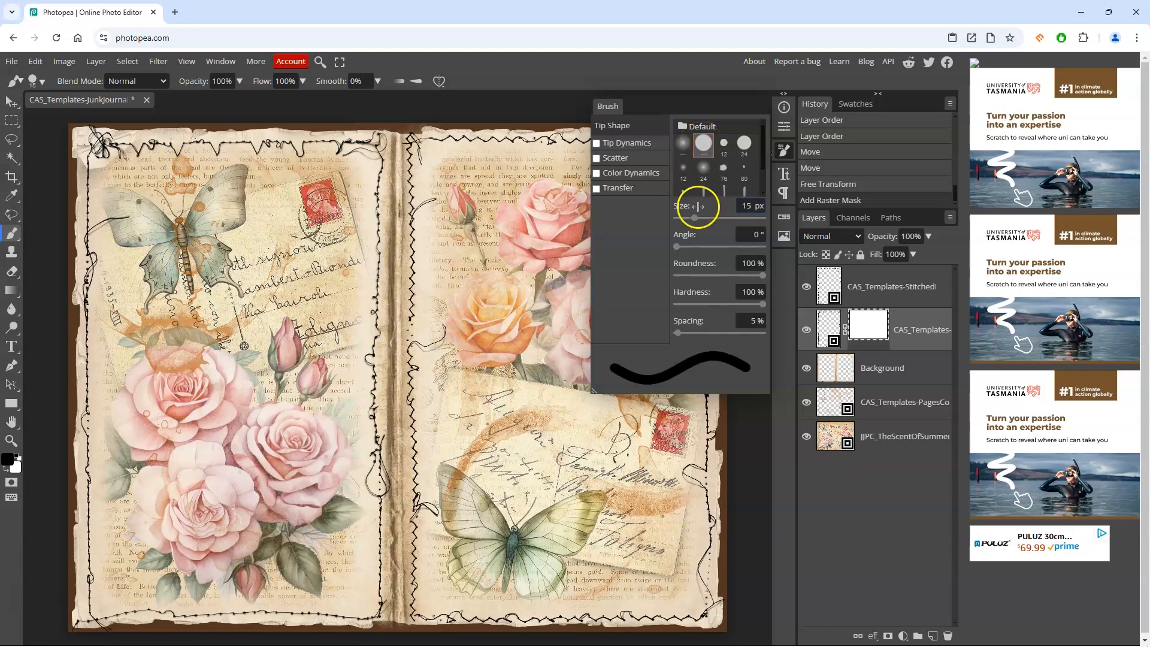
pyautogui.moveTo(691, 217); pyautogui.dragTo(707, 218)
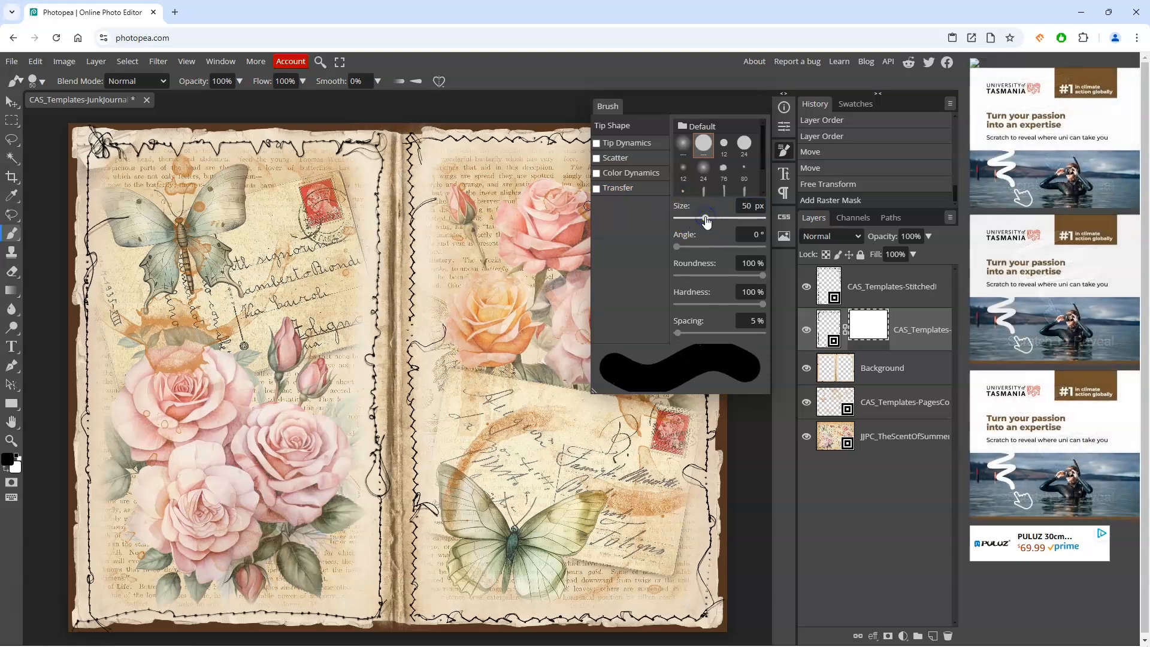
# Step: Paint on the mask to hide the left border's stitching at the page's top-left corner
pyautogui.moveTo(93, 141); pyautogui.dragTo(91, 133)
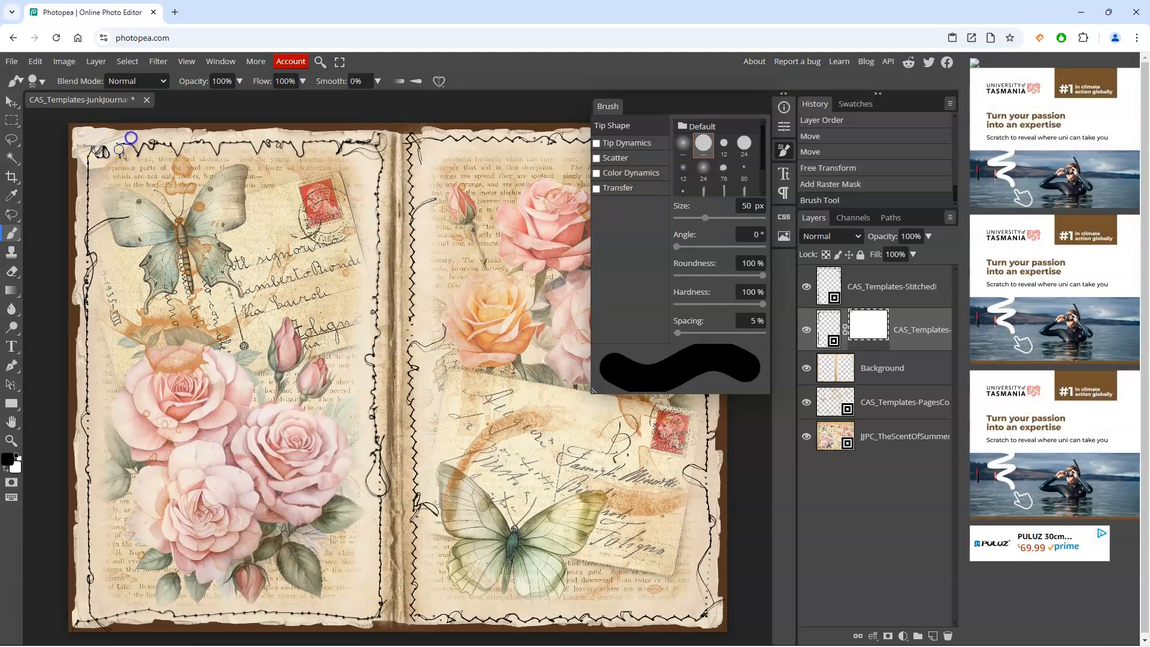
pyautogui.moveTo(131, 138); pyautogui.dragTo(133, 127)
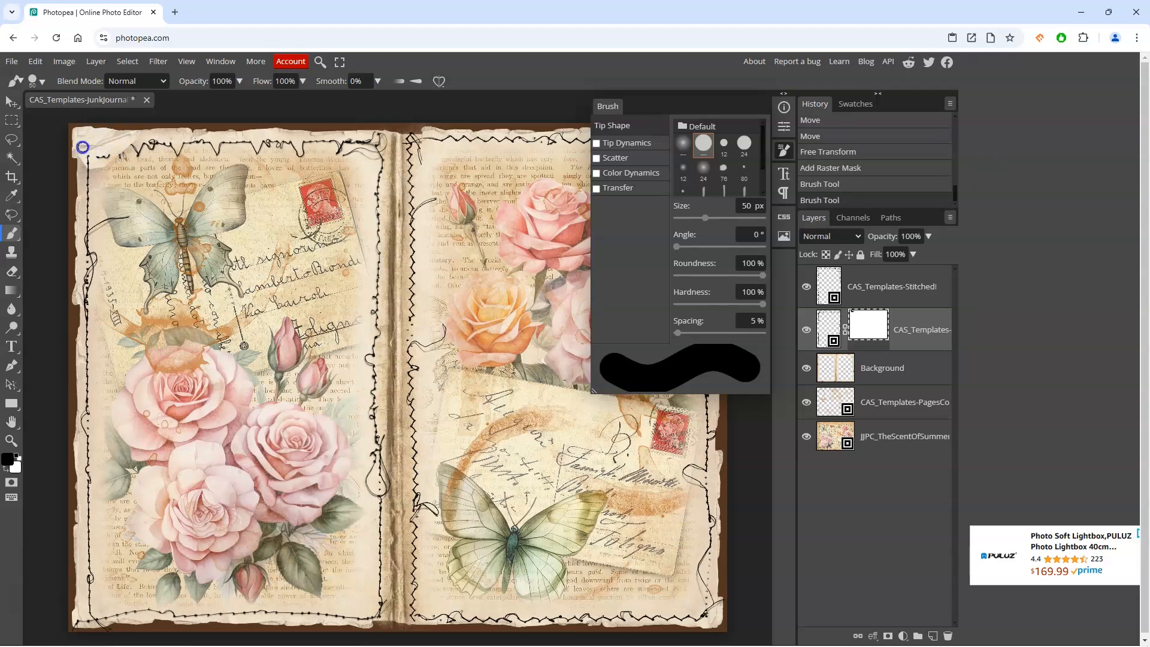
pyautogui.moveTo(92, 160)
pyautogui.mouseDown()
pyautogui.moveTo(117, 151)
pyautogui.moveTo(125, 163)
pyautogui.mouseUp()
pyautogui.click(114, 149)
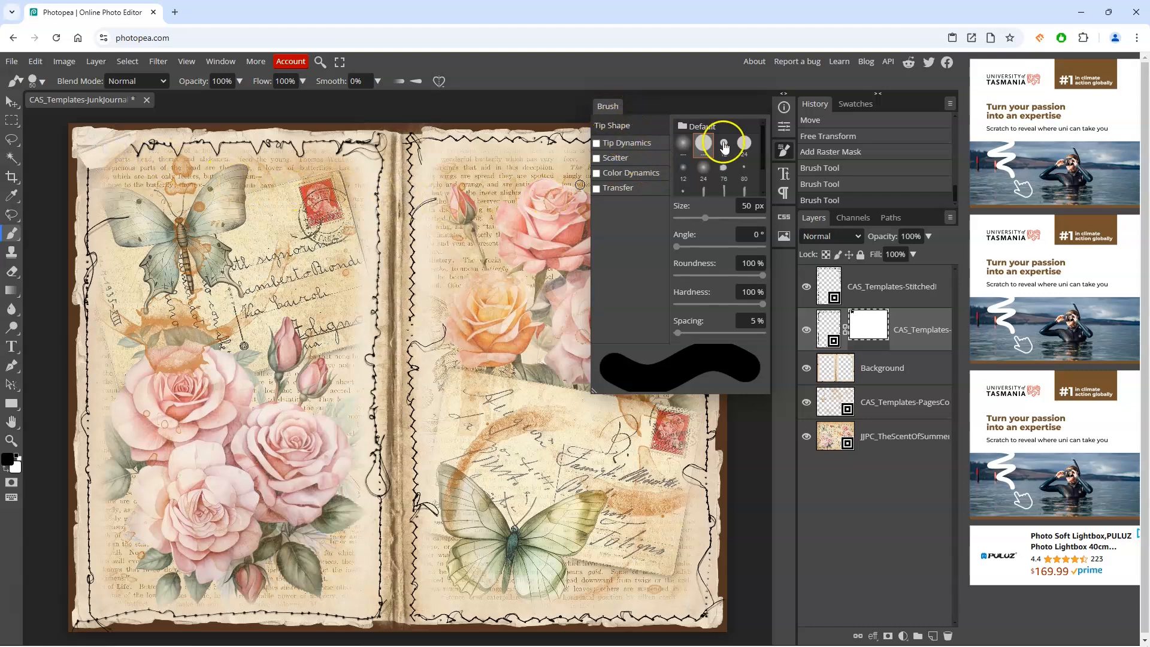
pyautogui.click(784, 150)
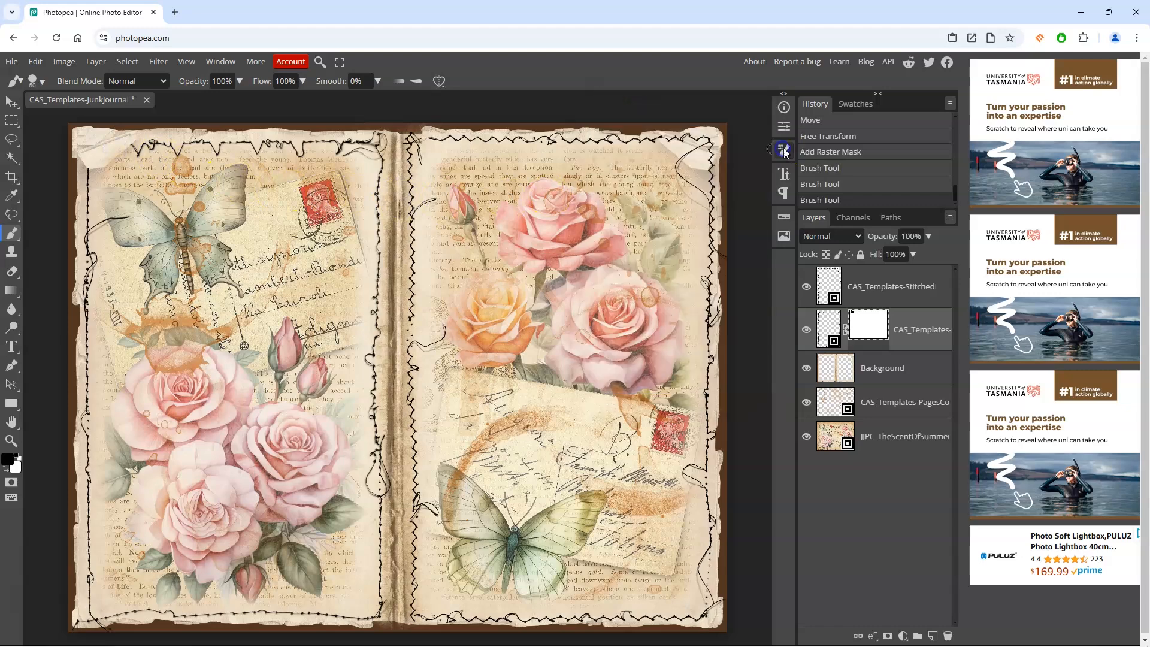
# Step: Add a layer mask to the right stitched border and paint out its stitching at the top-right corner
pyautogui.click(836, 279)
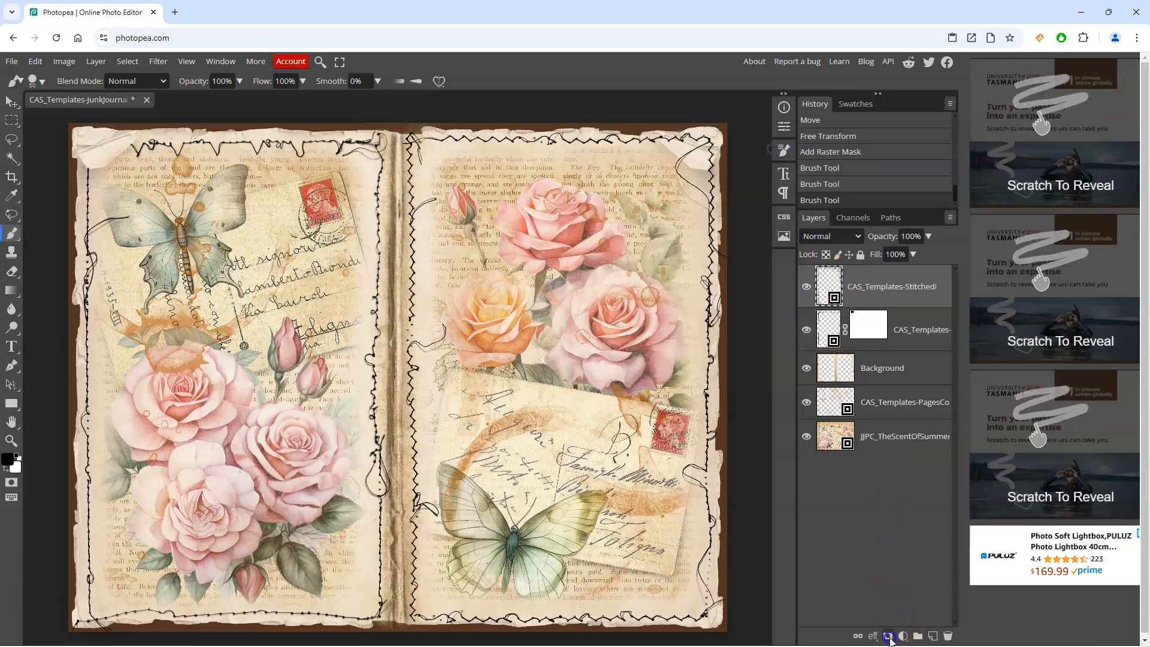
pyautogui.click(889, 635)
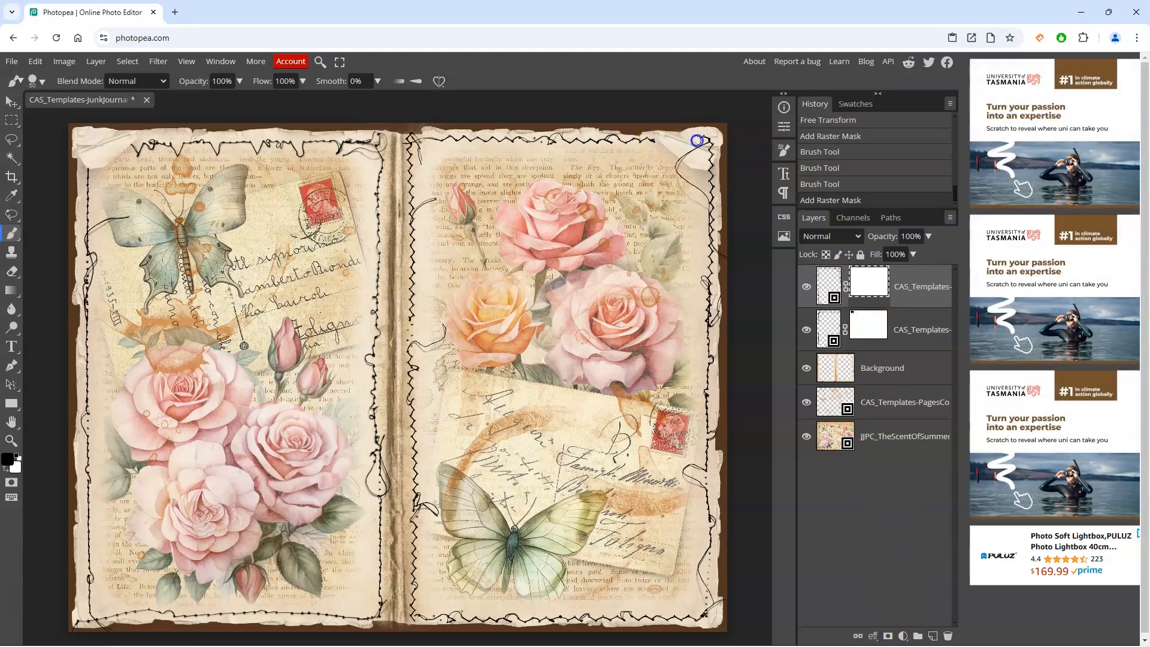
pyautogui.moveTo(707, 139); pyautogui.dragTo(704, 138)
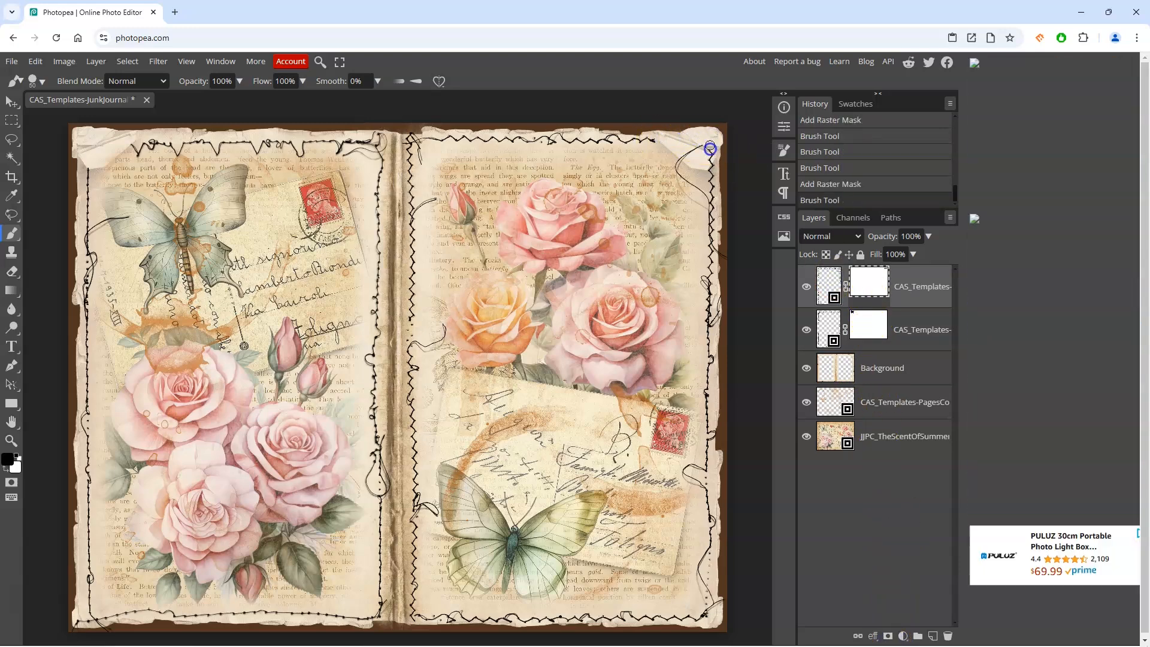
pyautogui.moveTo(709, 157)
pyautogui.mouseDown()
pyautogui.moveTo(696, 147)
pyautogui.moveTo(684, 158)
pyautogui.mouseUp()
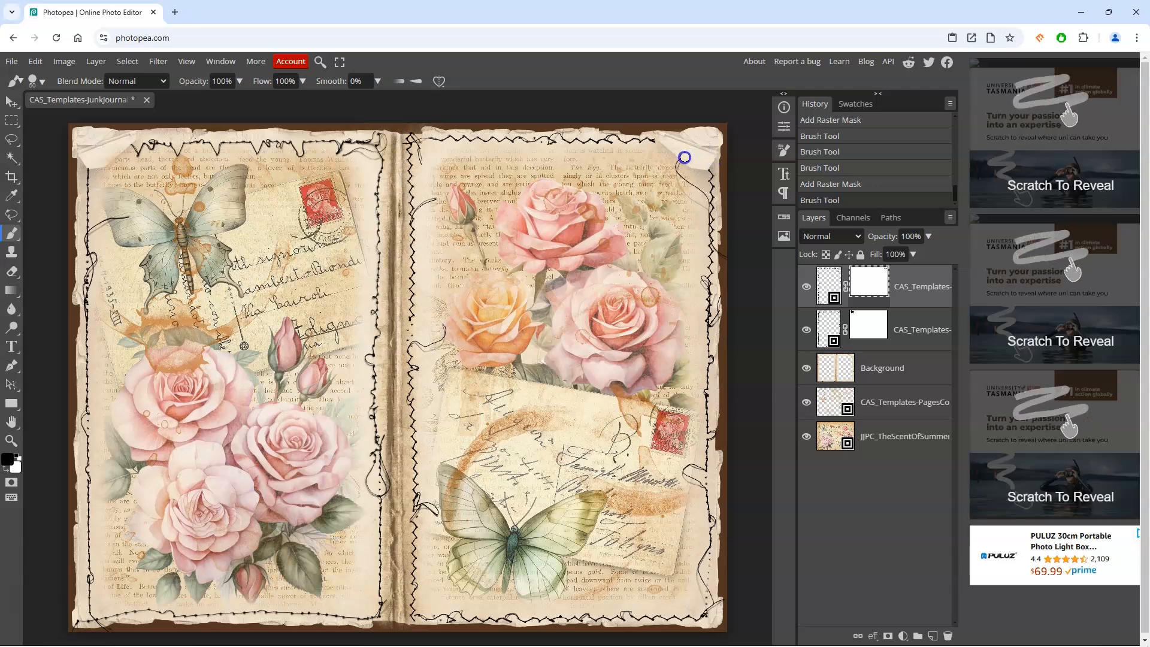
# Step: Select the coffee stains layer and toggle its visibility to compare the spread with and without it
pyautogui.press('v')
pyautogui.click(818, 299)
pyautogui.click(833, 399)
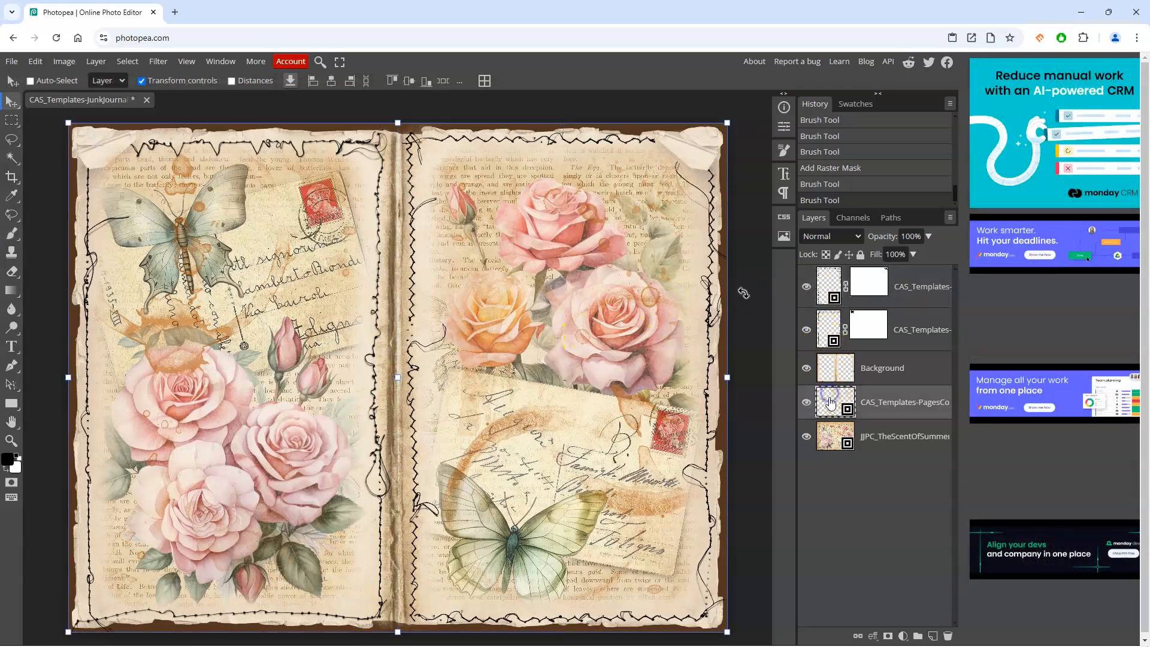
pyautogui.click(806, 405)
pyautogui.click(806, 404)
pyautogui.click(807, 404)
pyautogui.click(806, 404)
# Step: Set the coffee stains layer's opacity to 50%
pyautogui.click(922, 238)
pyautogui.click(929, 236)
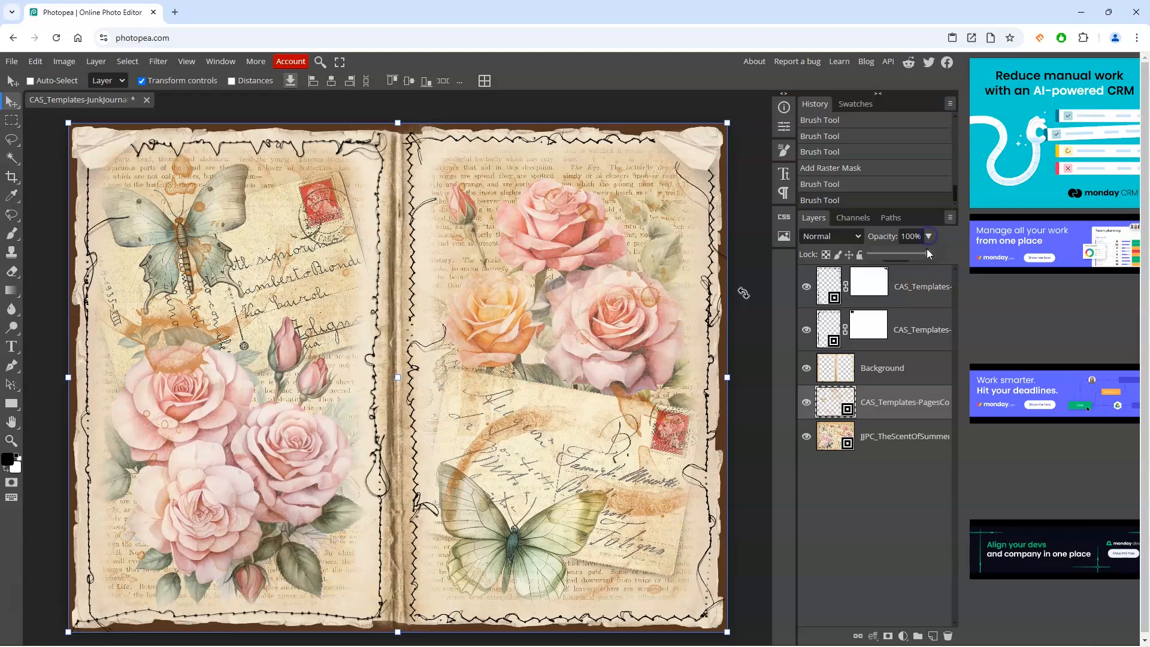
pyautogui.moveTo(929, 257); pyautogui.dragTo(897, 253)
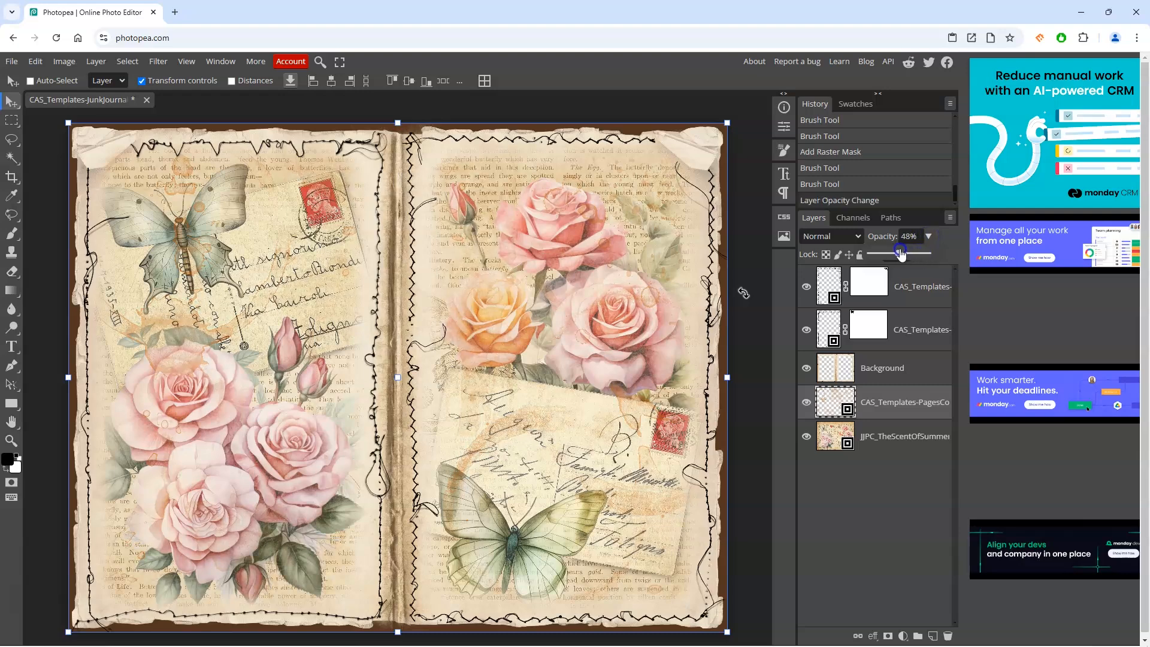
pyautogui.moveTo(901, 252); pyautogui.dragTo(903, 237)
pyautogui.write('50')
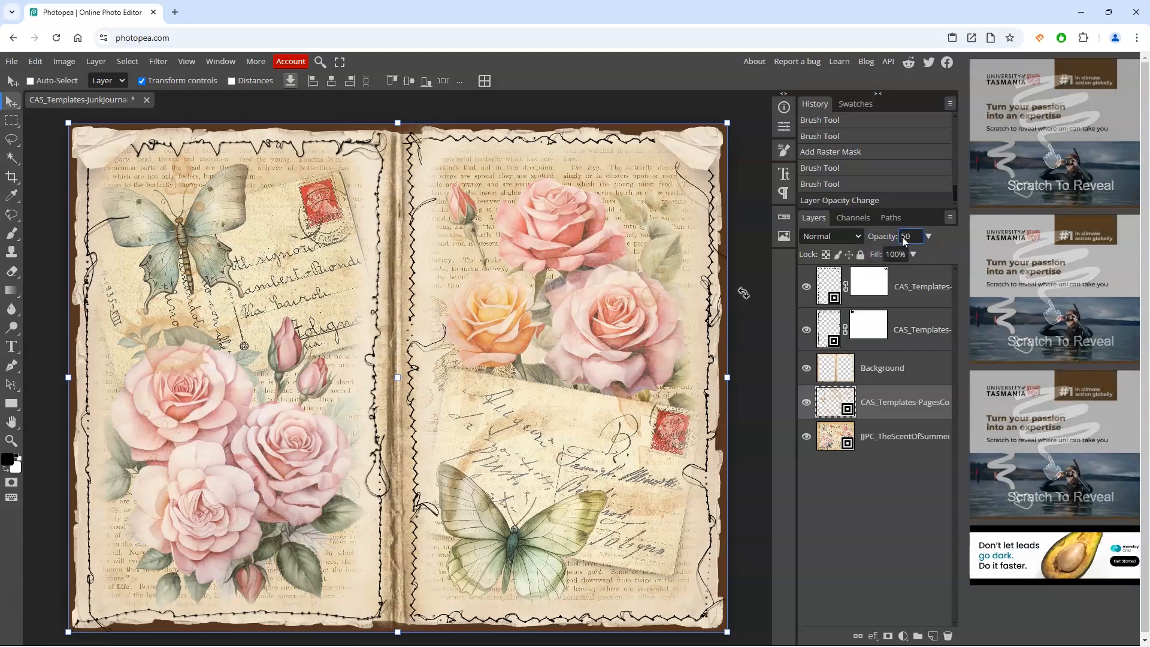
pyautogui.click(943, 257)
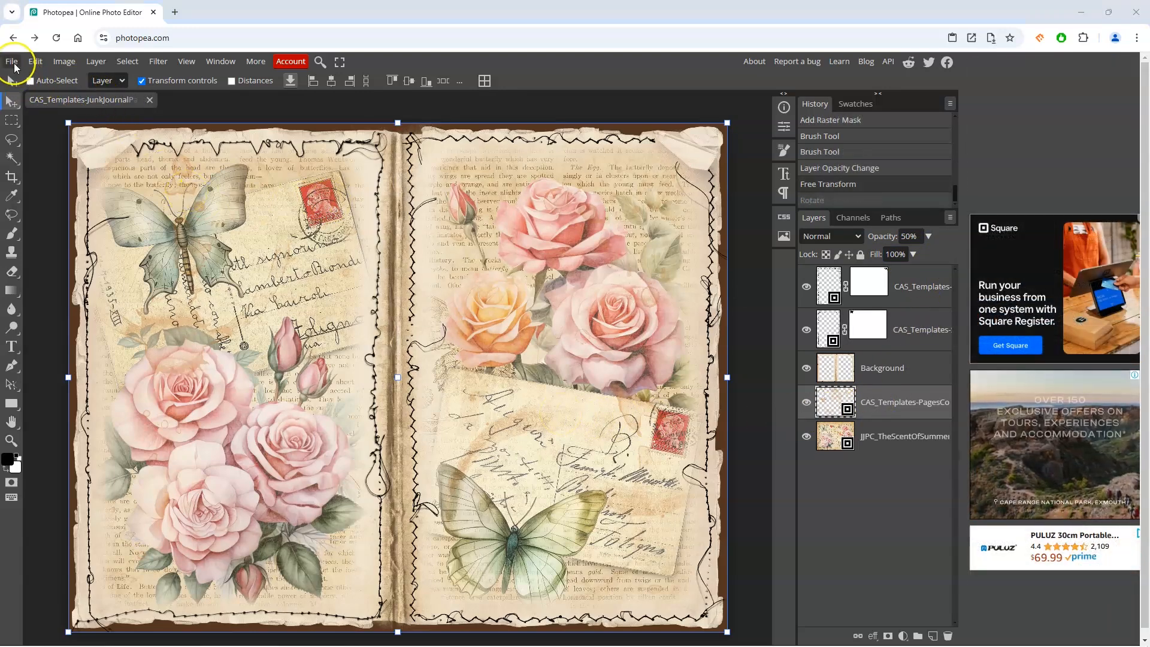
# Step: Save the document as a PSD file
pyautogui.click(15, 63)
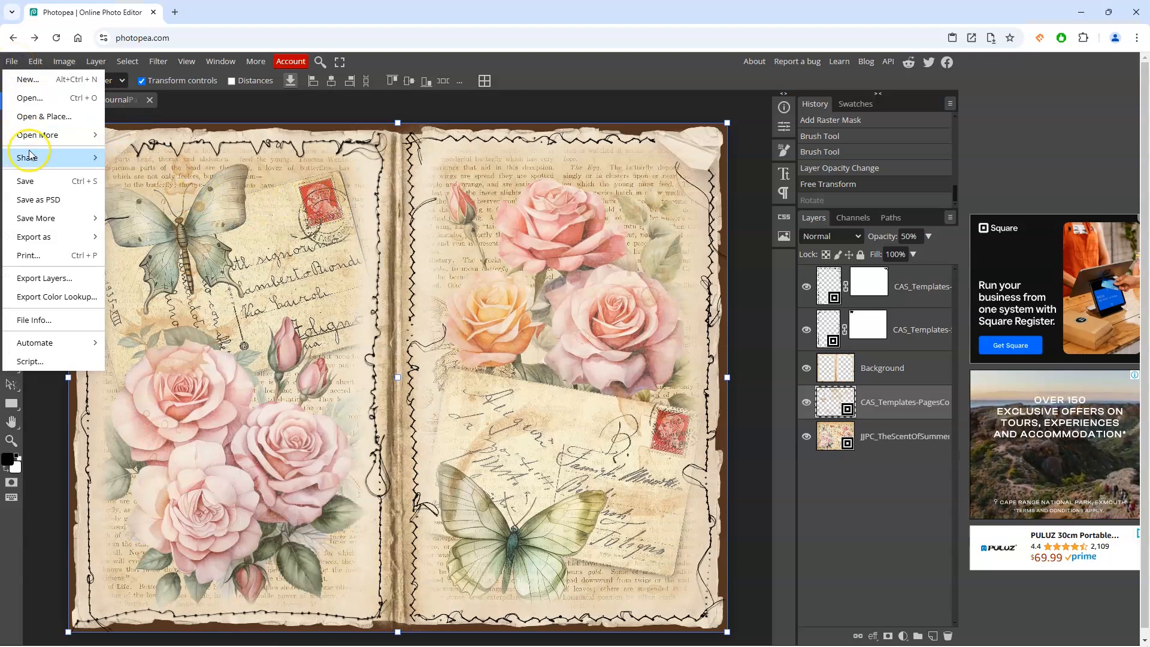
pyautogui.click(43, 202)
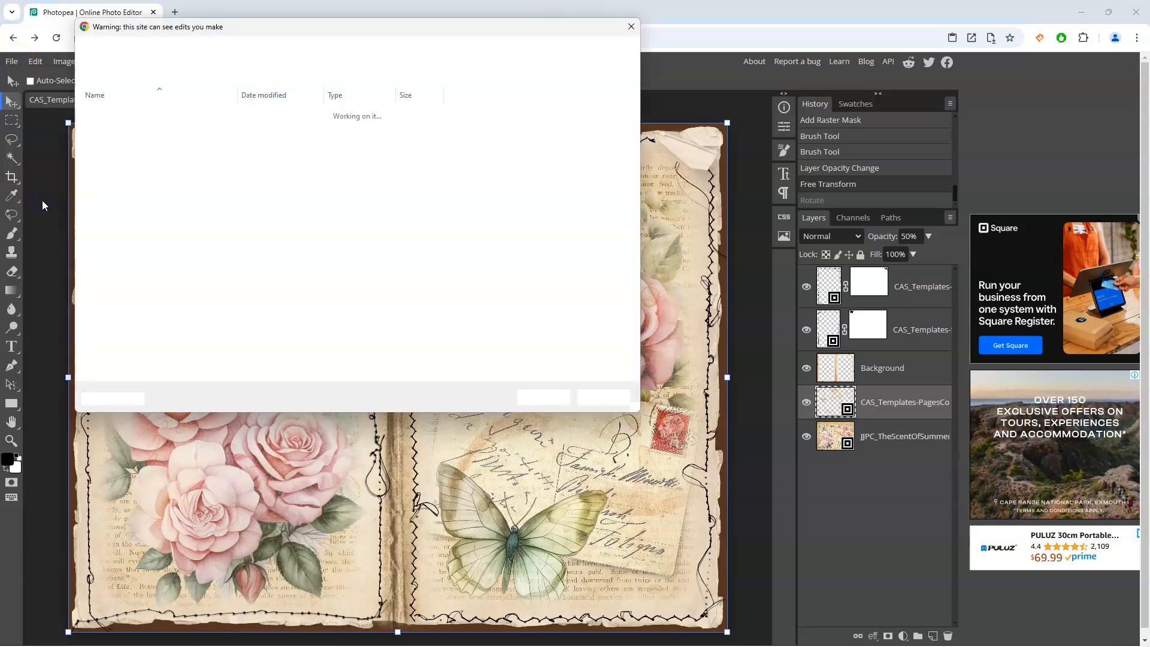
pyautogui.click(531, 398)
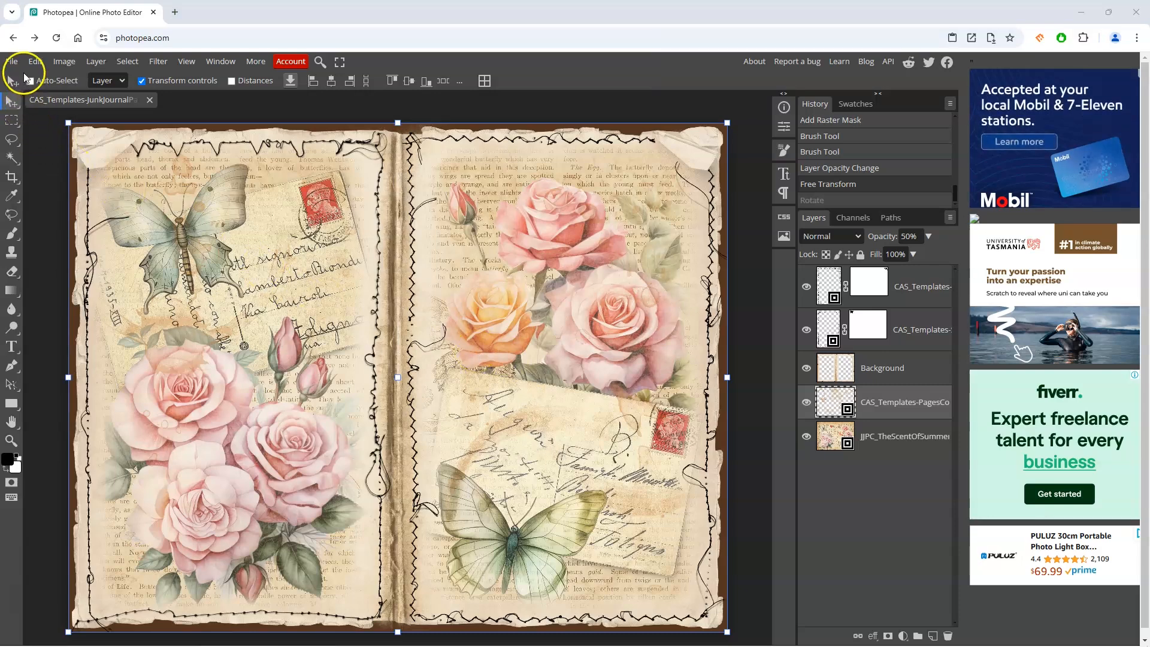
# Step: Export the spread as a JPG at 100% quality
pyautogui.click(12, 61)
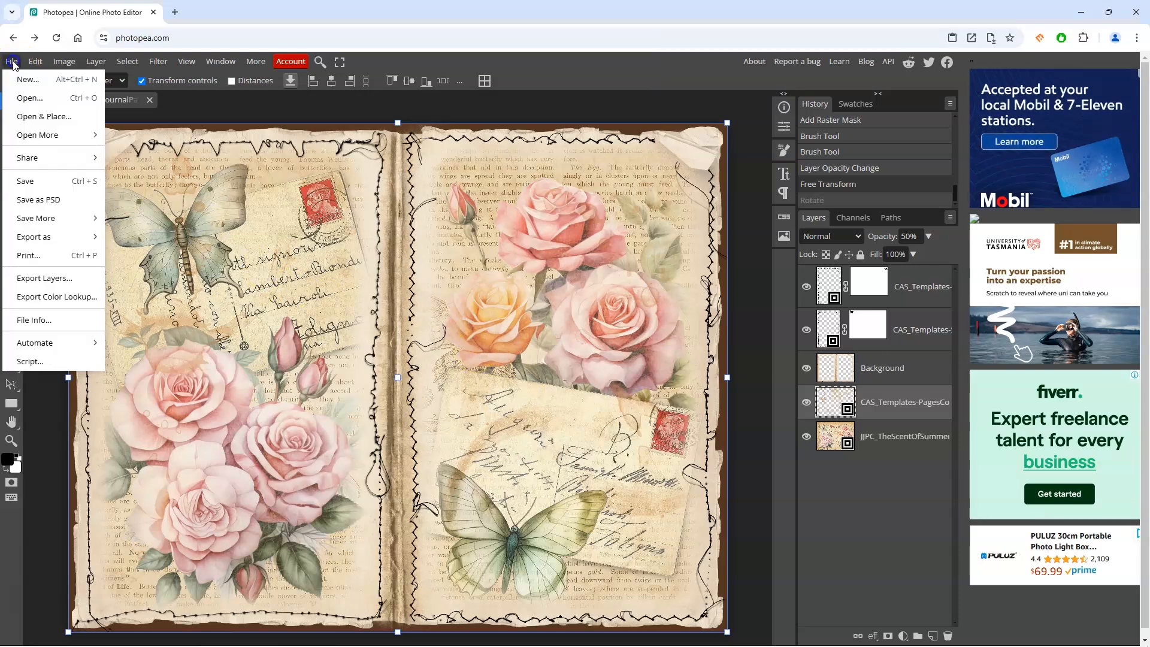
pyautogui.click(42, 235)
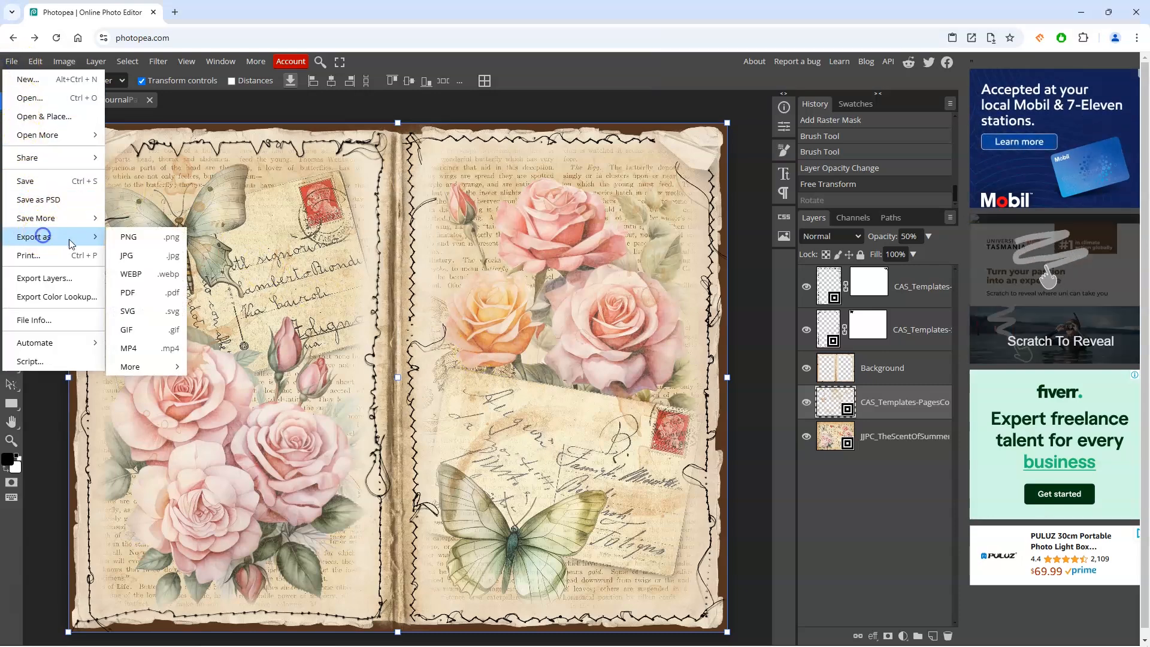
pyautogui.click(132, 260)
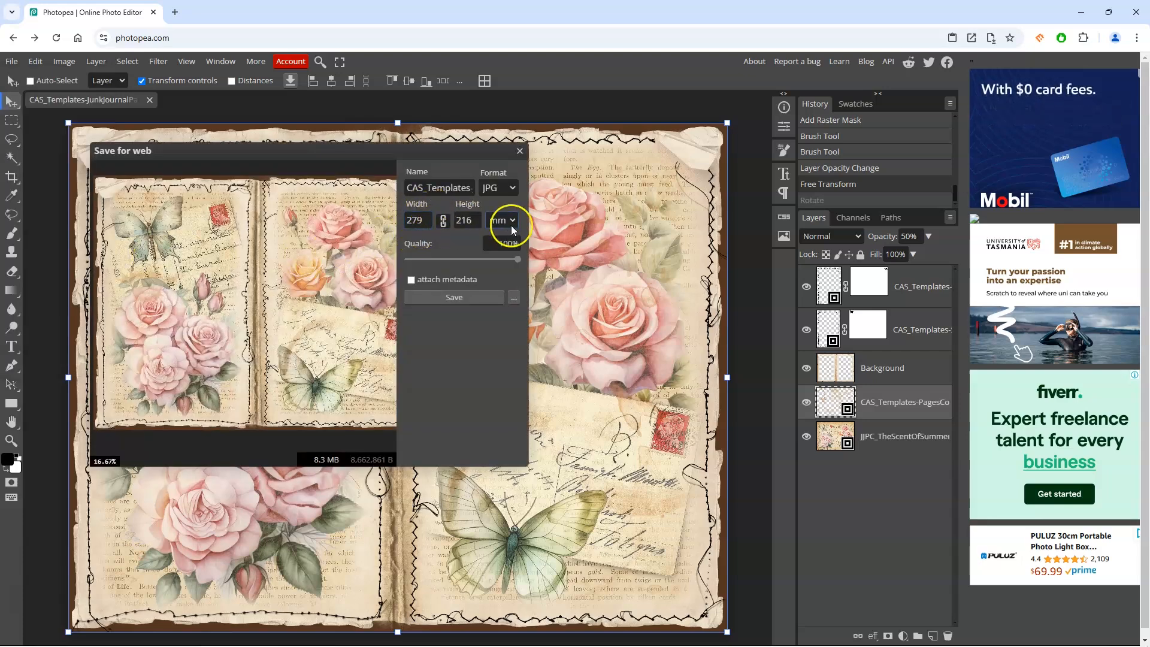
pyautogui.moveTo(517, 259)
pyautogui.mouseDown()
pyautogui.moveTo(504, 261)
pyautogui.moveTo(527, 263)
pyautogui.mouseUp()
pyautogui.click(451, 300)
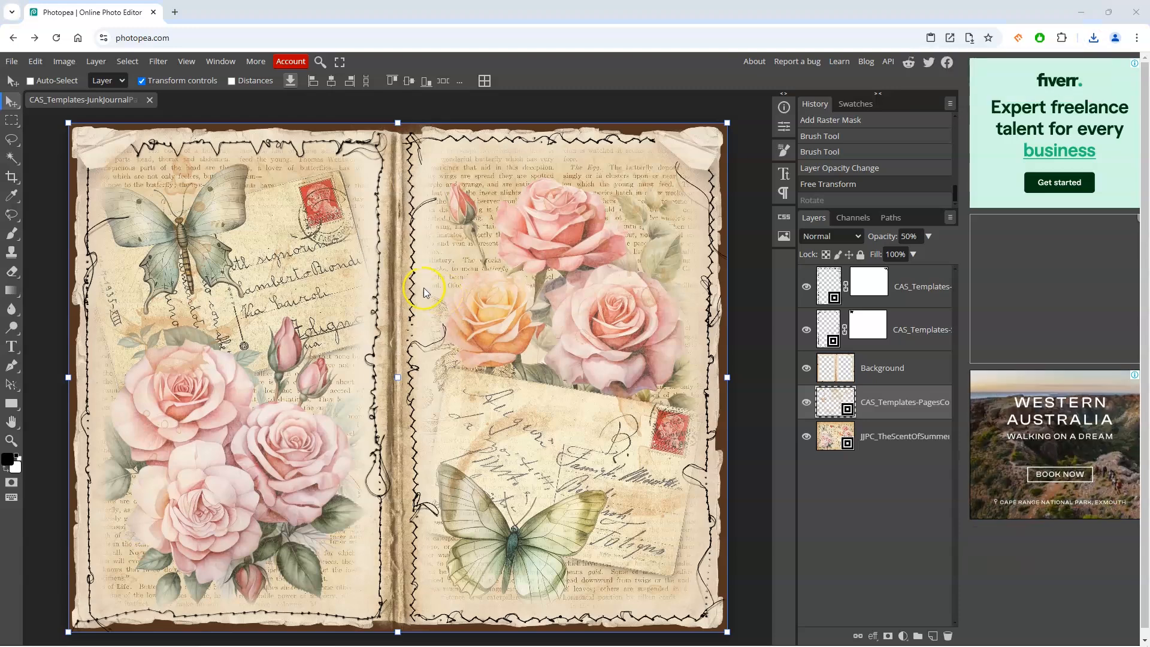
# Step: Rotate the canvas 90° counterclockwise and zoom out to fit the rotated spread
pyautogui.click(283, 182)
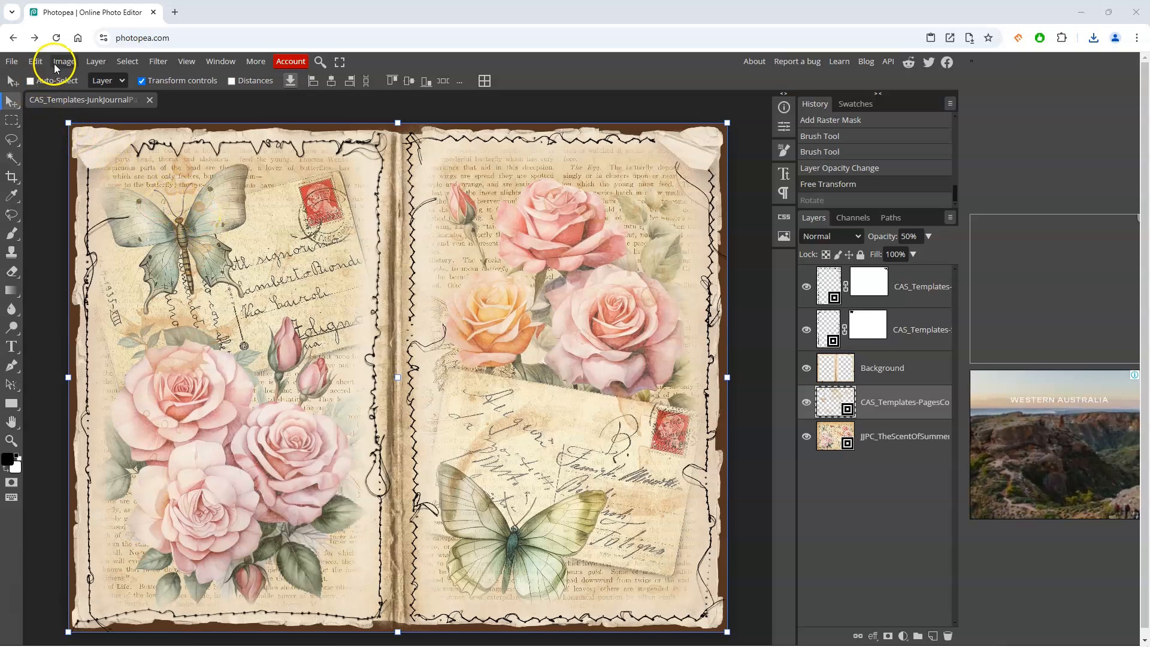
pyautogui.click(60, 62)
pyautogui.moveTo(99, 285)
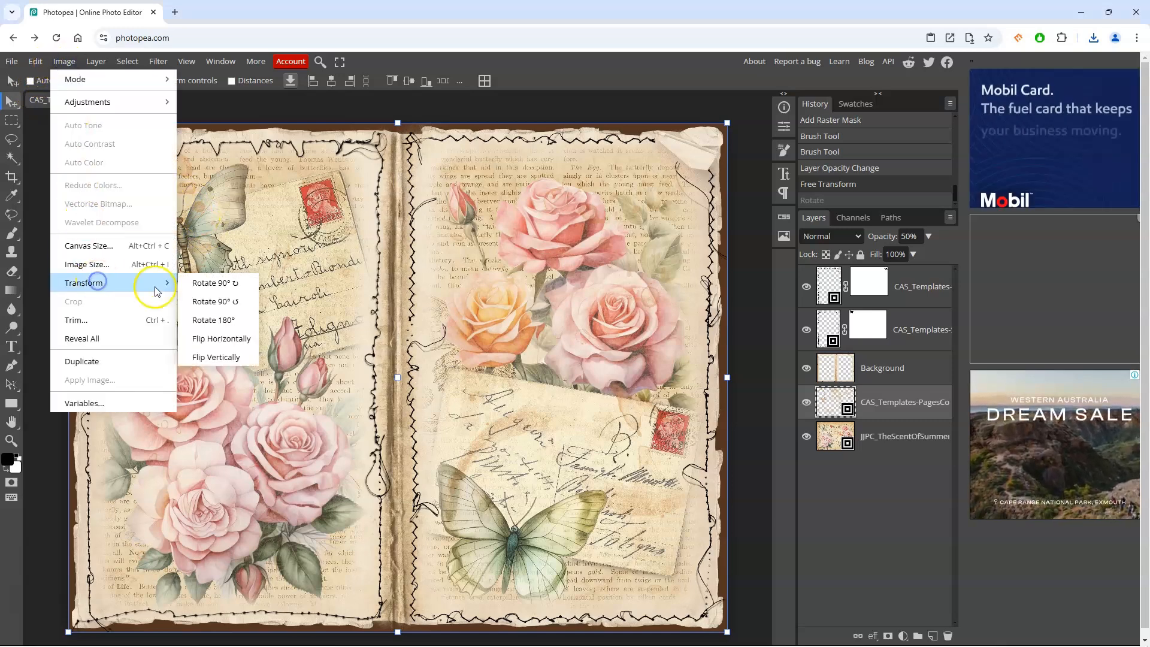
pyautogui.click(215, 302)
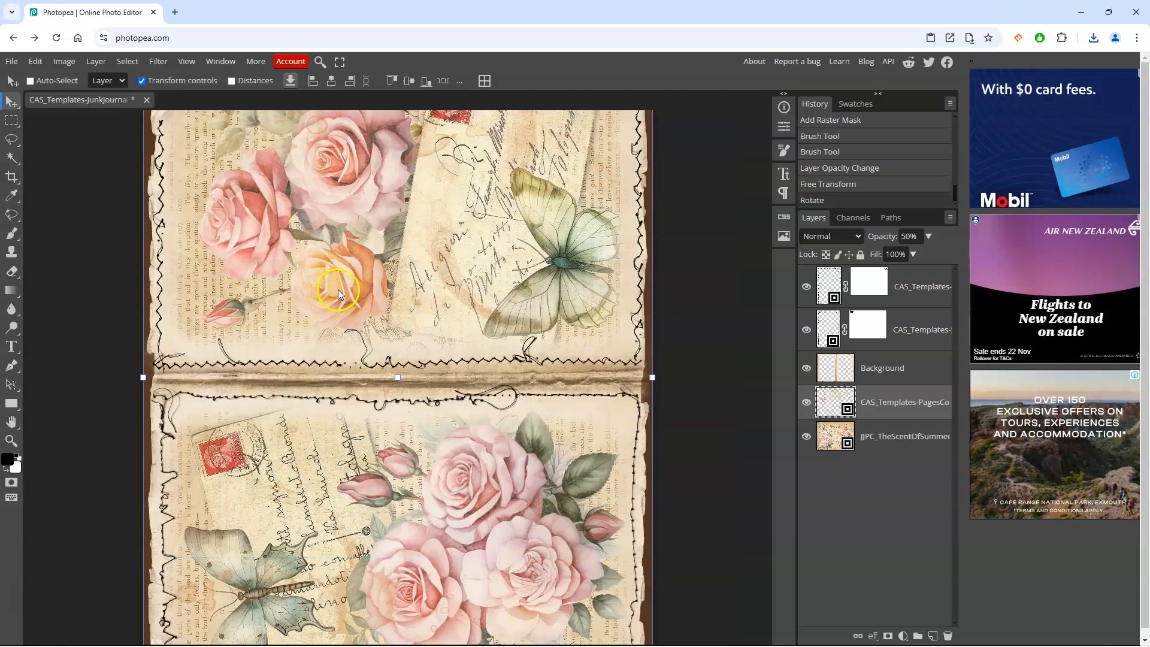
pyautogui.click(186, 62)
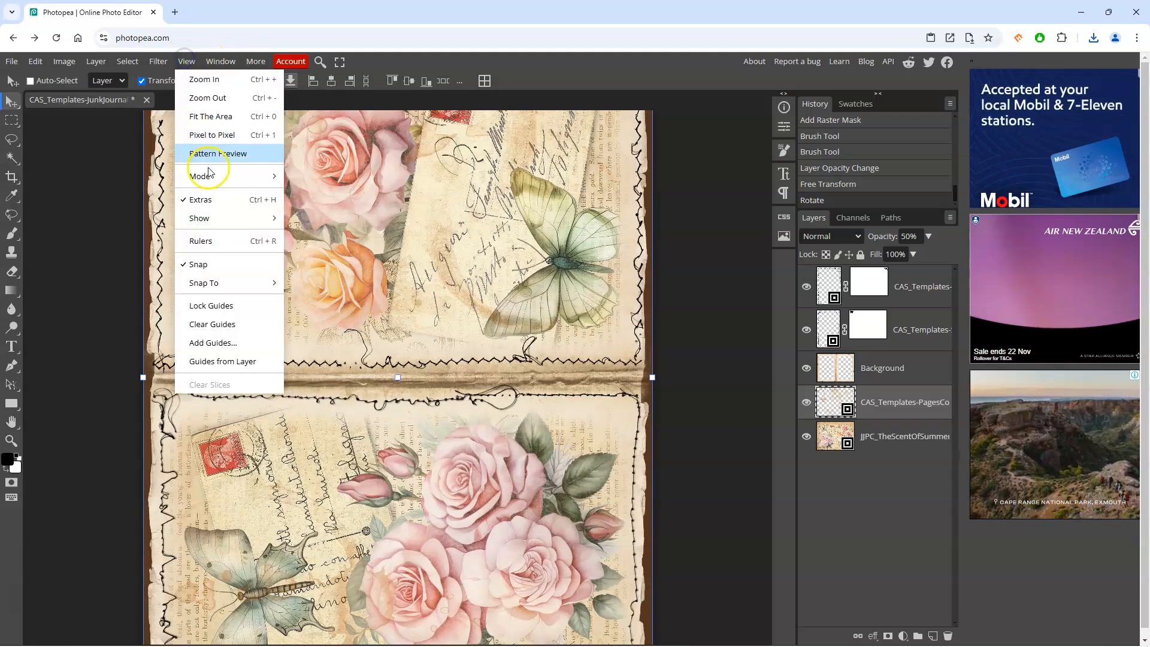
pyautogui.click(202, 98)
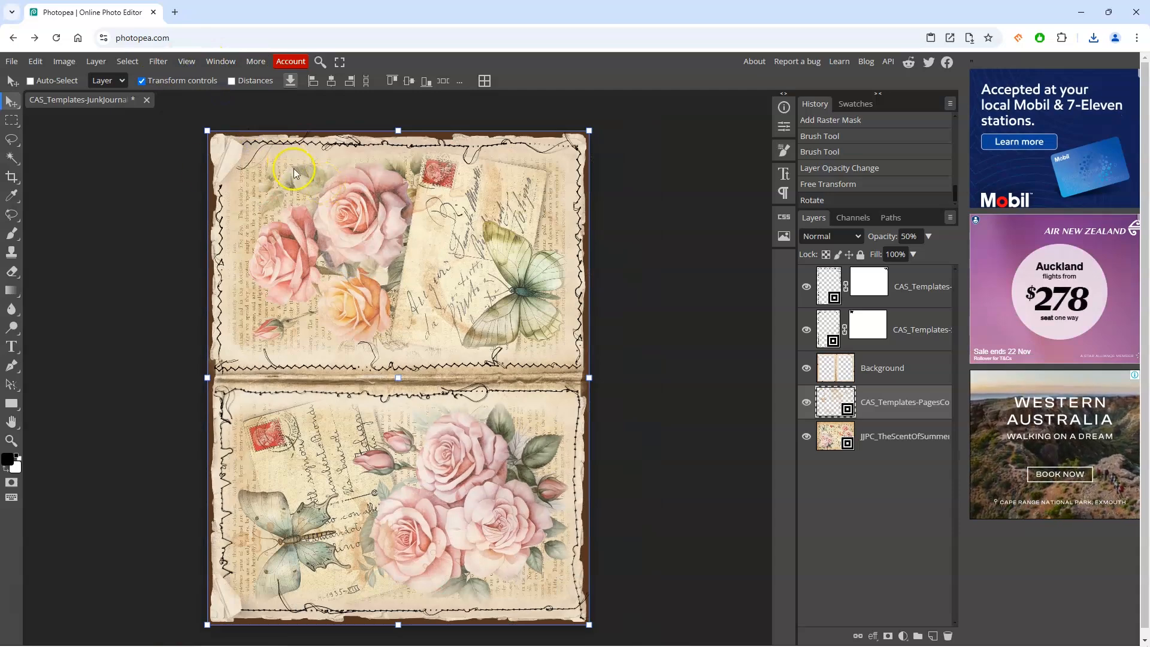
# Step: Export the spread as a PDF at 100% quality
pyautogui.click(13, 63)
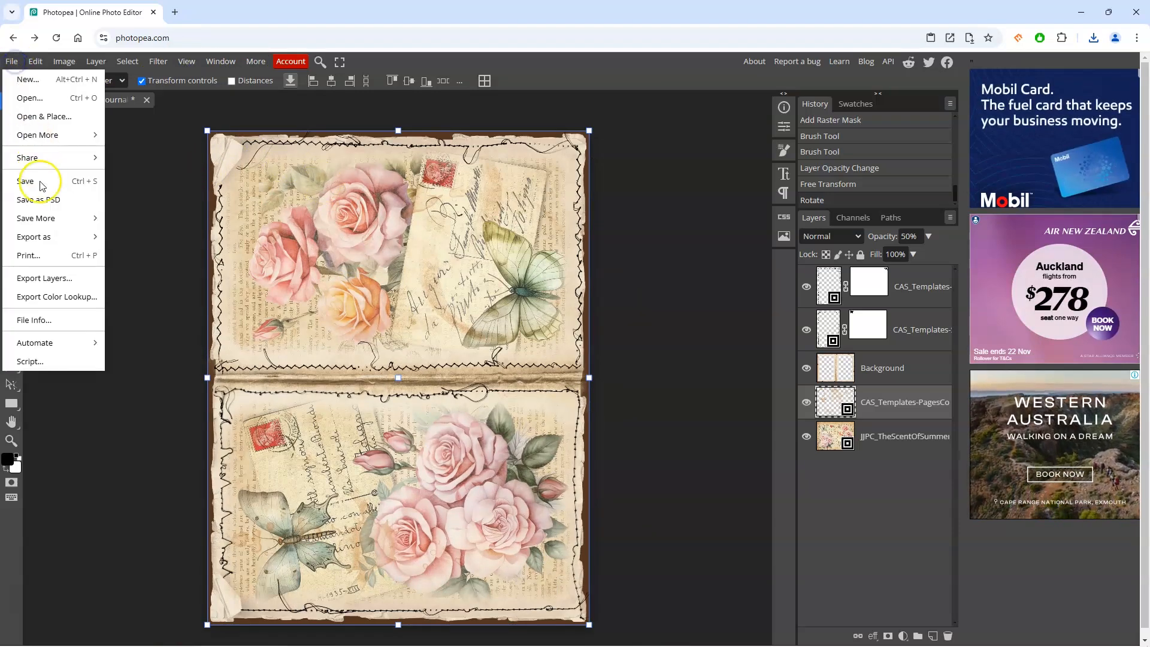
pyautogui.moveTo(44, 220)
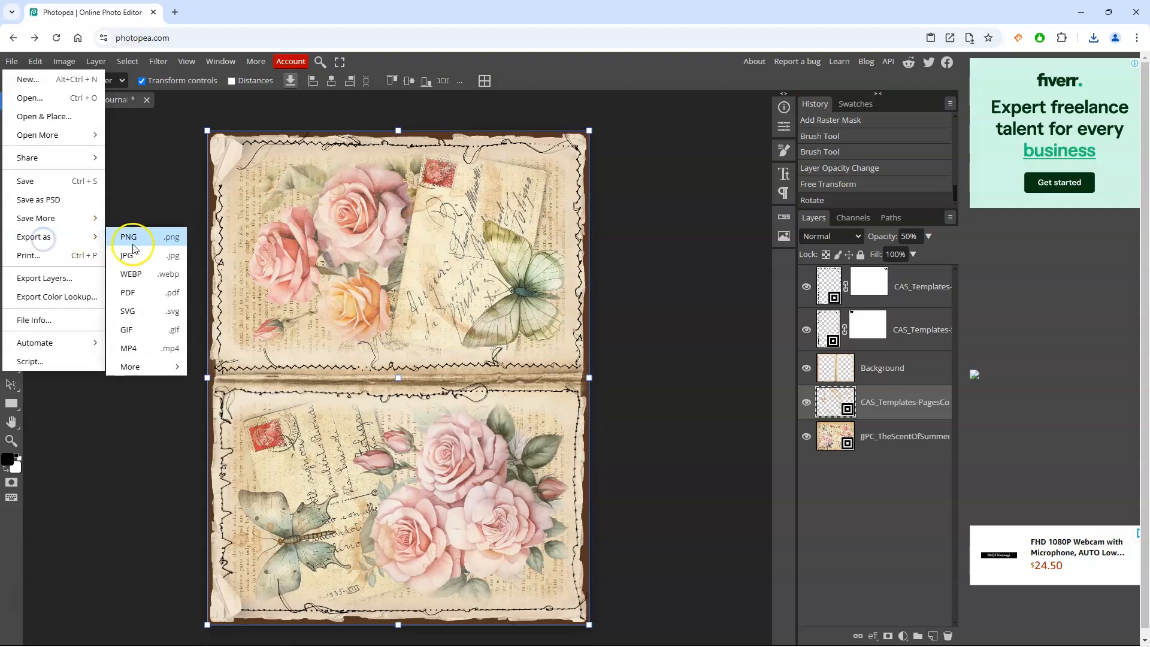
pyautogui.click(149, 296)
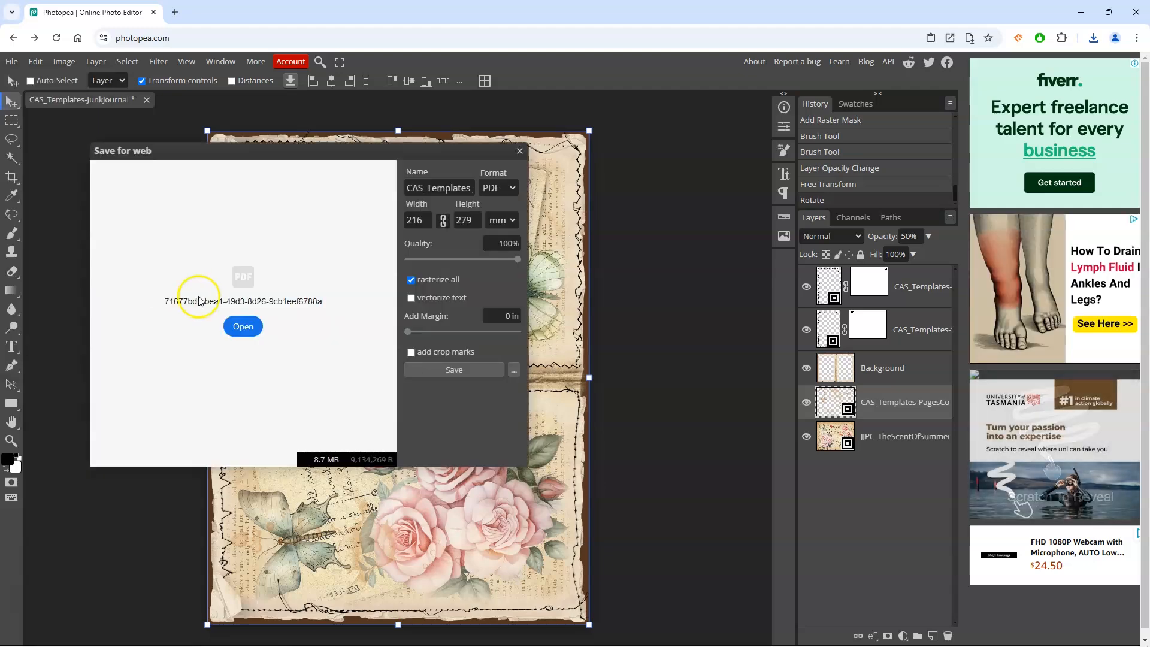
pyautogui.click(429, 219)
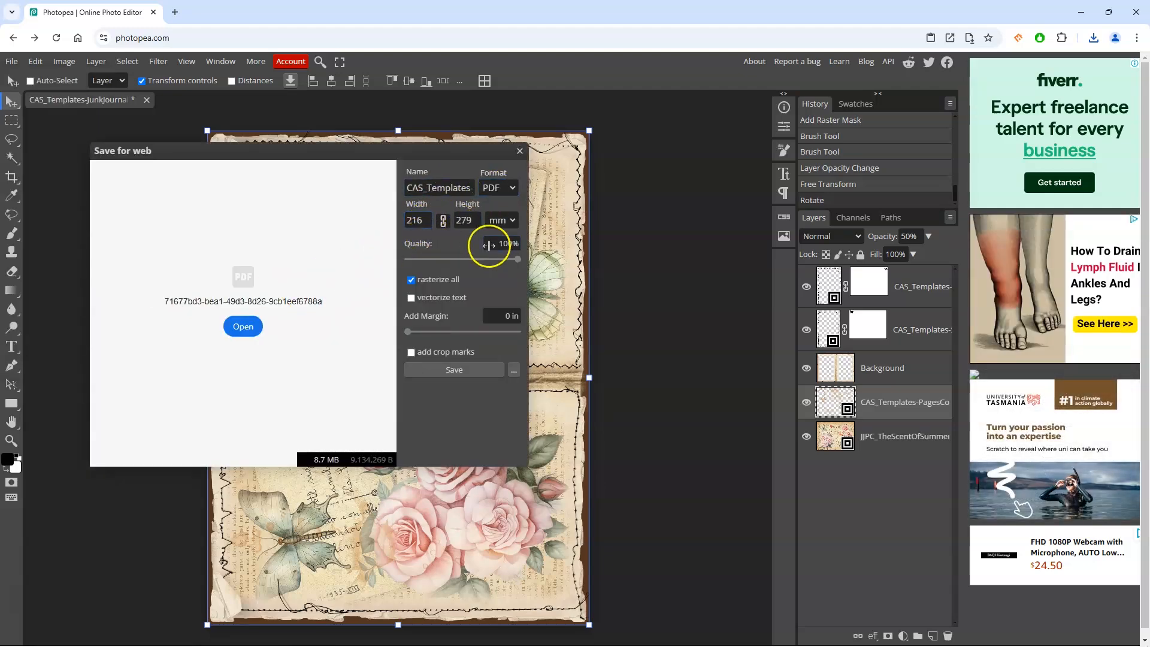
pyautogui.moveTo(506, 261); pyautogui.dragTo(519, 260)
pyautogui.click(507, 244)
pyautogui.click(452, 370)
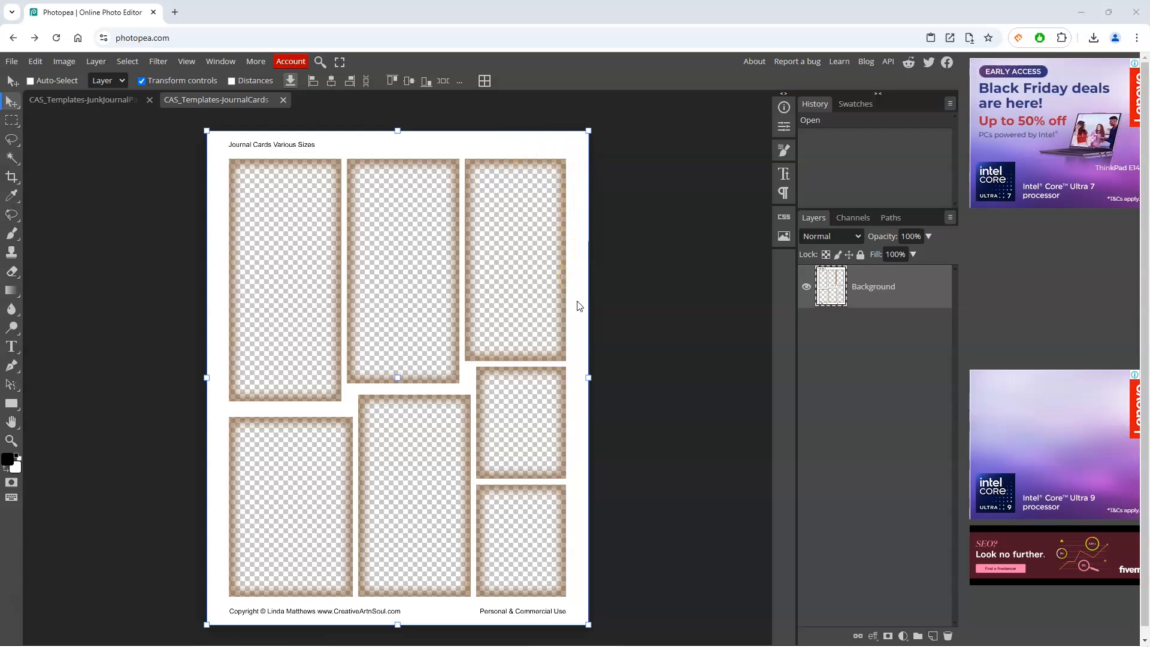
# Step: Drag the Bloom printable papers from the Printables folder into the journal cards template and move the template layer above them
pyautogui.hotkey('alt', 'Tab')
pyautogui.click(653, 240)
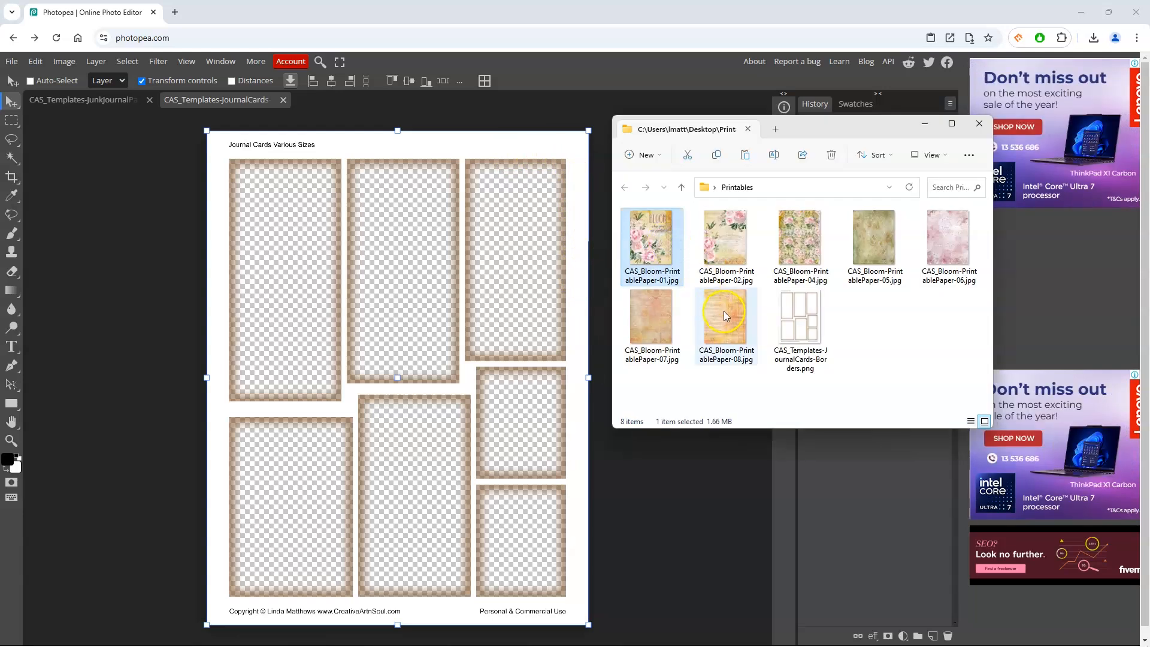
pyautogui.keyDown('shift'); pyautogui.click(724, 311); pyautogui.keyUp('shift')
pyautogui.moveTo(724, 310); pyautogui.dragTo(439, 293)
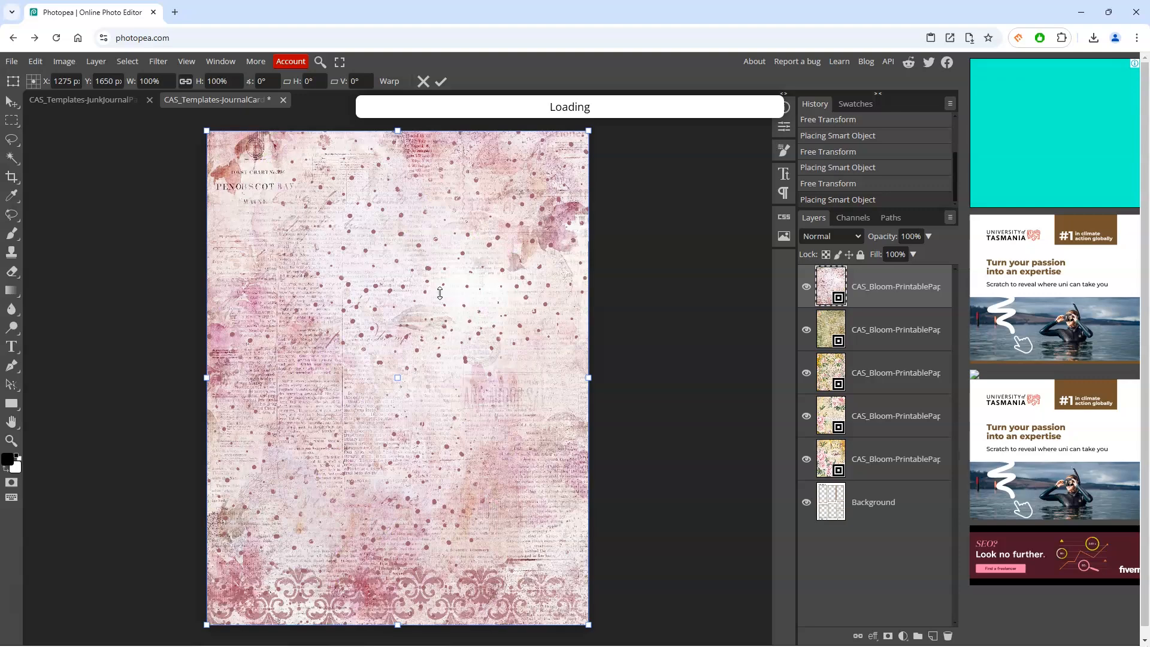
pyautogui.moveTo(839, 588); pyautogui.dragTo(829, 308)
# Step: Hide the paper layers one by one, leaving only the bottom paper visible
pyautogui.click(807, 329)
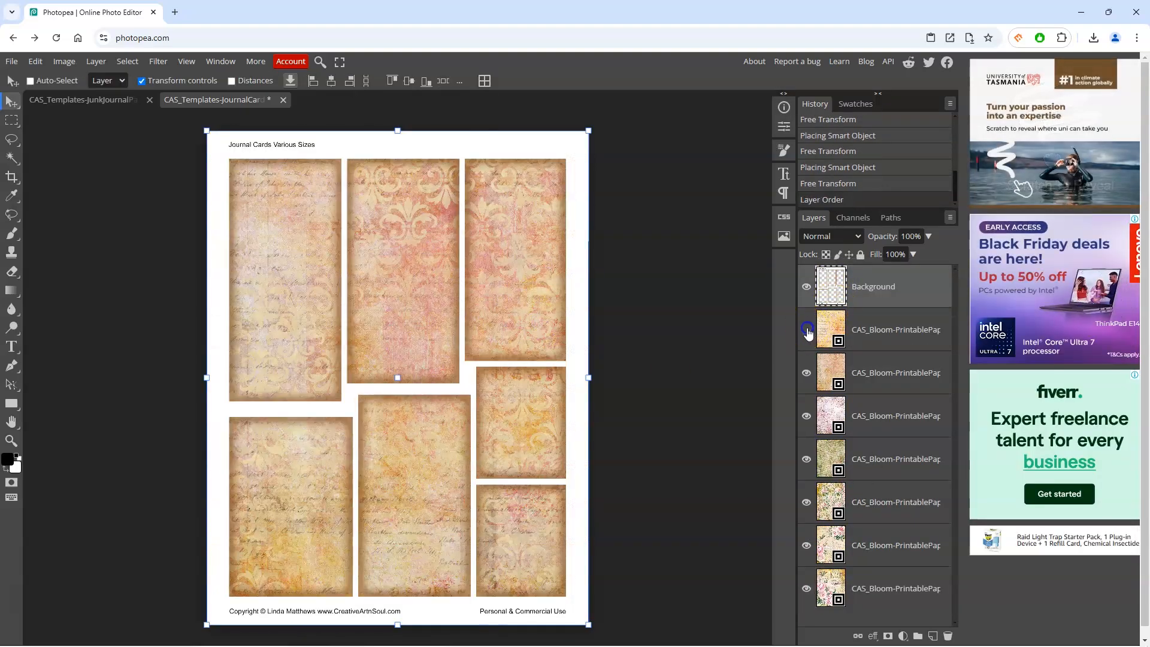
pyautogui.click(807, 373)
pyautogui.click(807, 416)
pyautogui.click(806, 459)
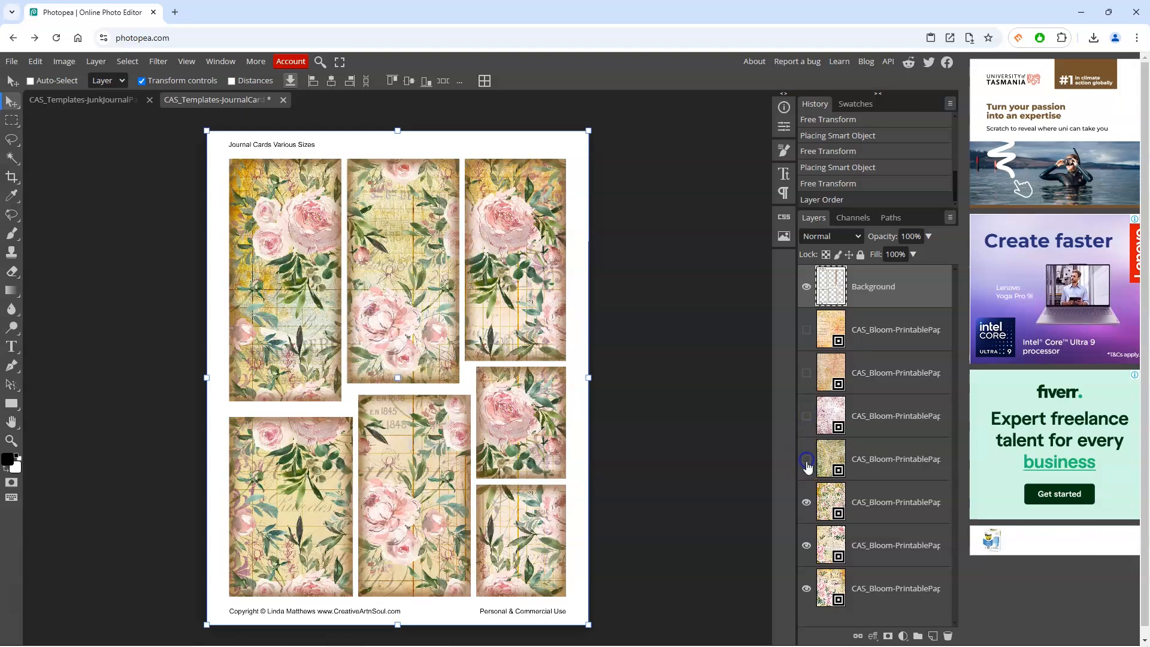
pyautogui.click(807, 502)
pyautogui.click(806, 546)
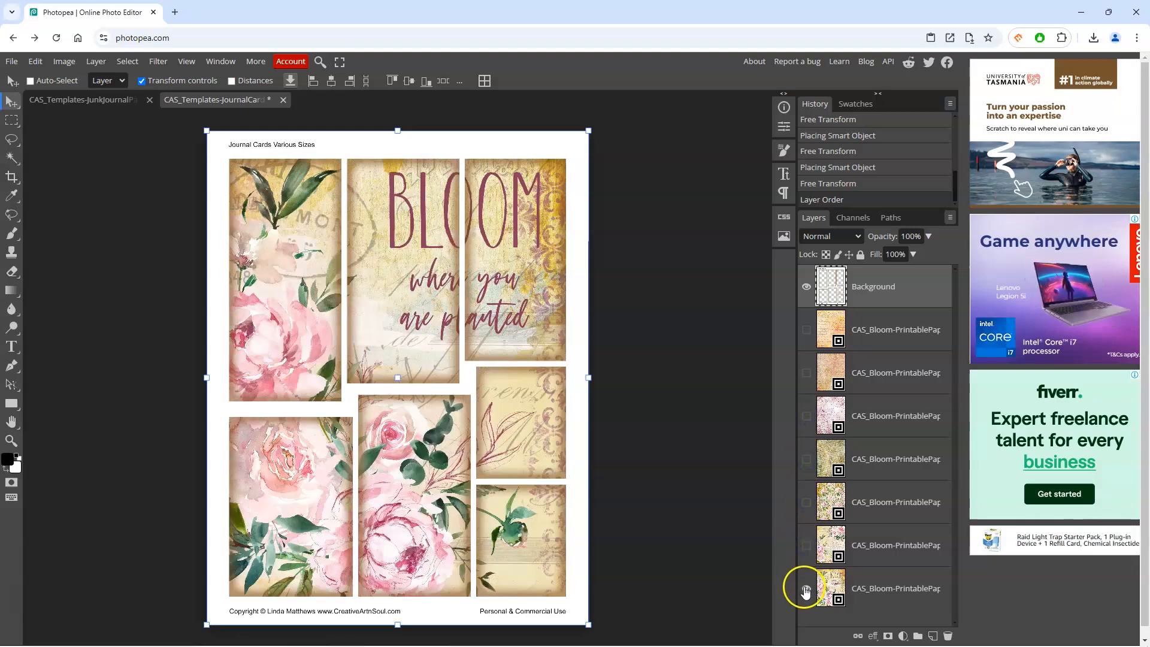
pyautogui.click(807, 588)
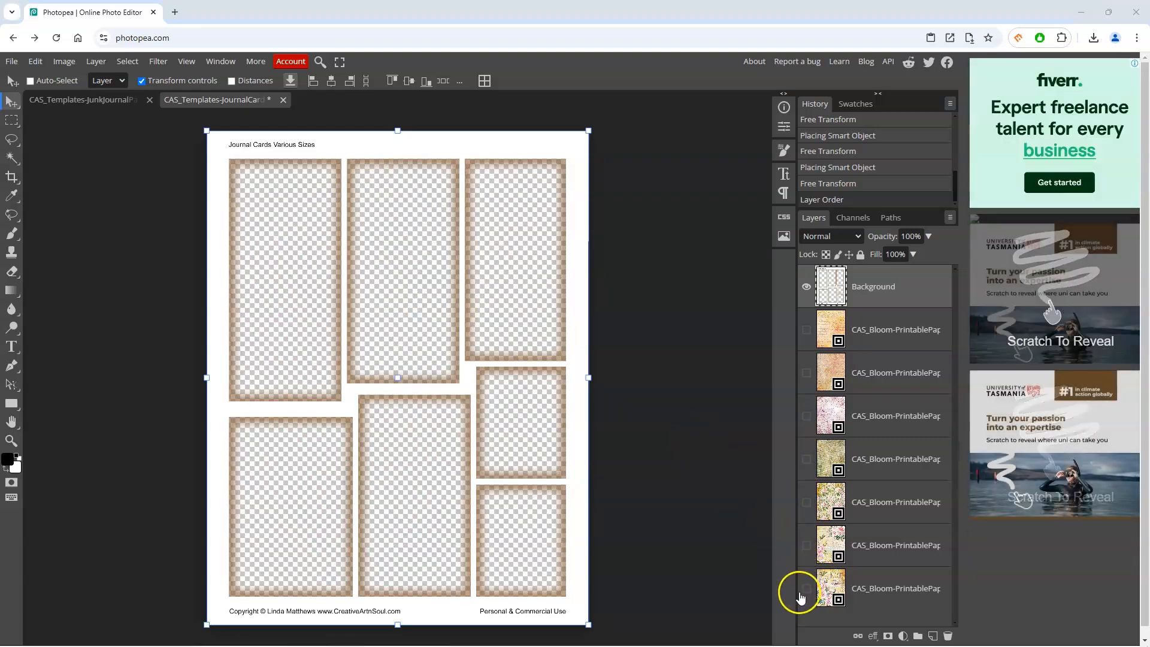
pyautogui.click(807, 588)
# Step: Move the bottom paper layer under the template and scale it to about 52.5% to fill the top-left card
pyautogui.moveTo(838, 589); pyautogui.dragTo(845, 326)
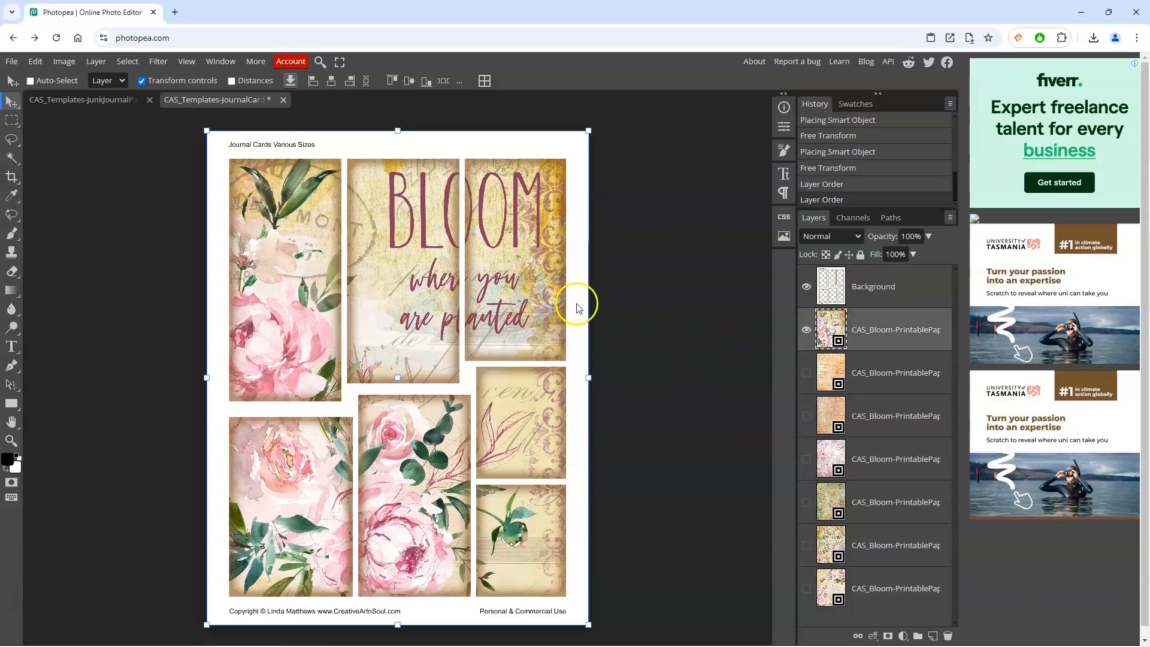
pyautogui.moveTo(553, 574); pyautogui.dragTo(518, 544)
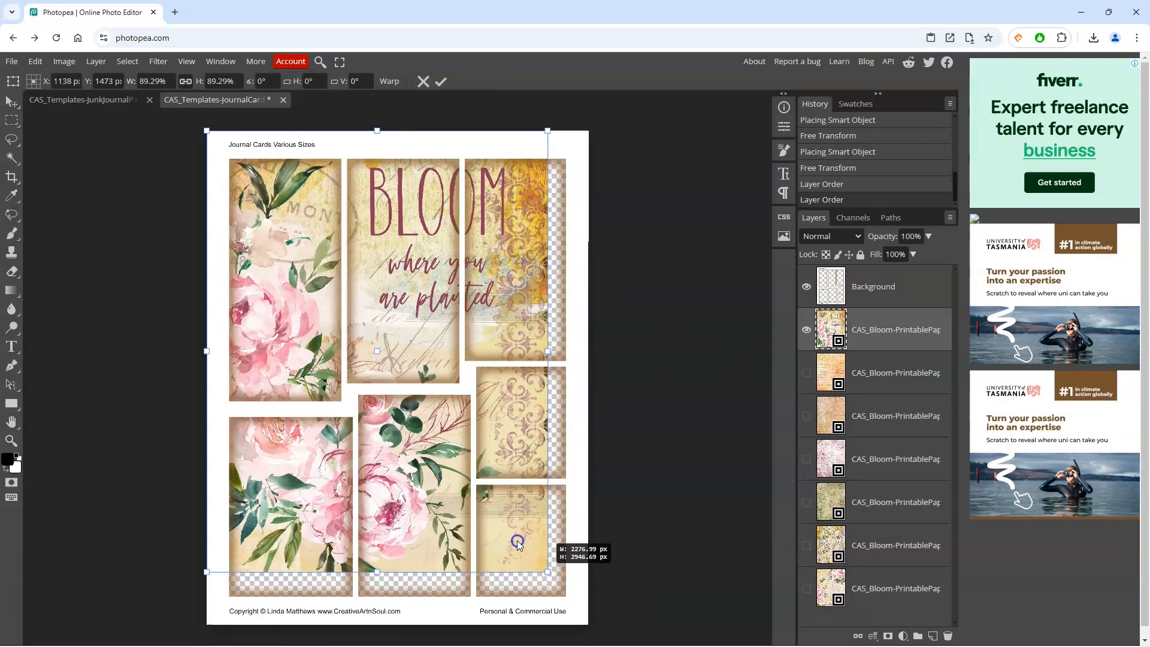
pyautogui.moveTo(479, 497); pyautogui.dragTo(418, 404)
pyautogui.moveTo(376, 358)
pyautogui.mouseDown()
pyautogui.moveTo(395, 359)
pyautogui.moveTo(362, 369)
pyautogui.mouseUp()
pyautogui.moveTo(434, 411); pyautogui.dragTo(335, 395)
pyautogui.moveTo(132, 423); pyautogui.dragTo(150, 402)
pyautogui.moveTo(284, 333); pyautogui.dragTo(281, 338)
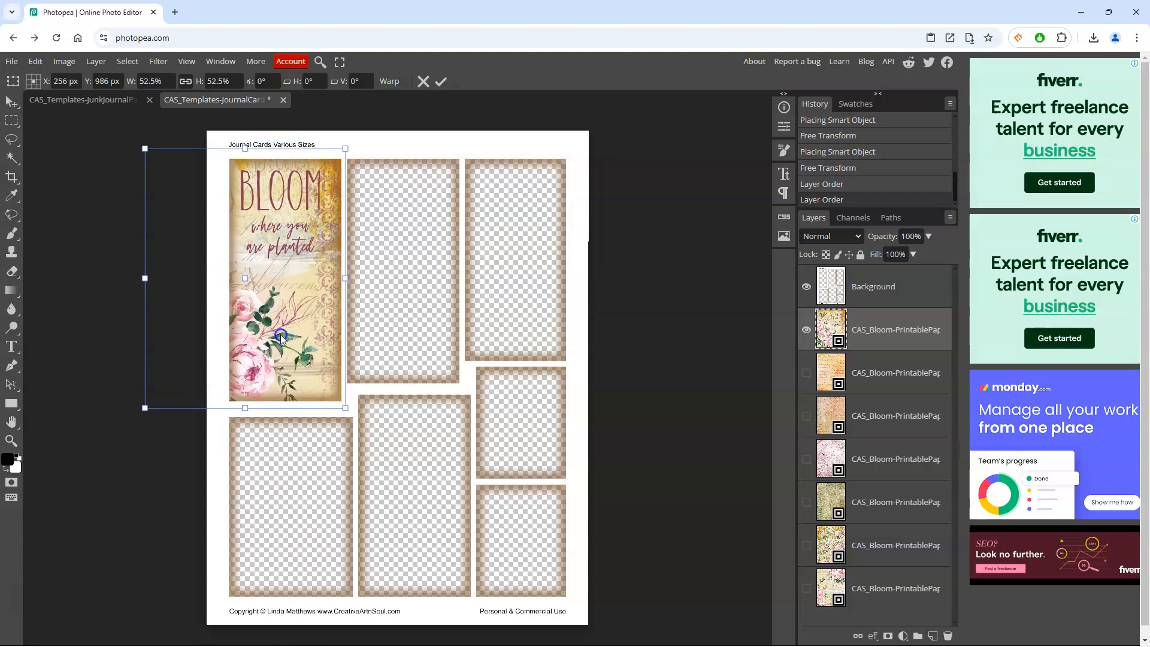
pyautogui.click(441, 83)
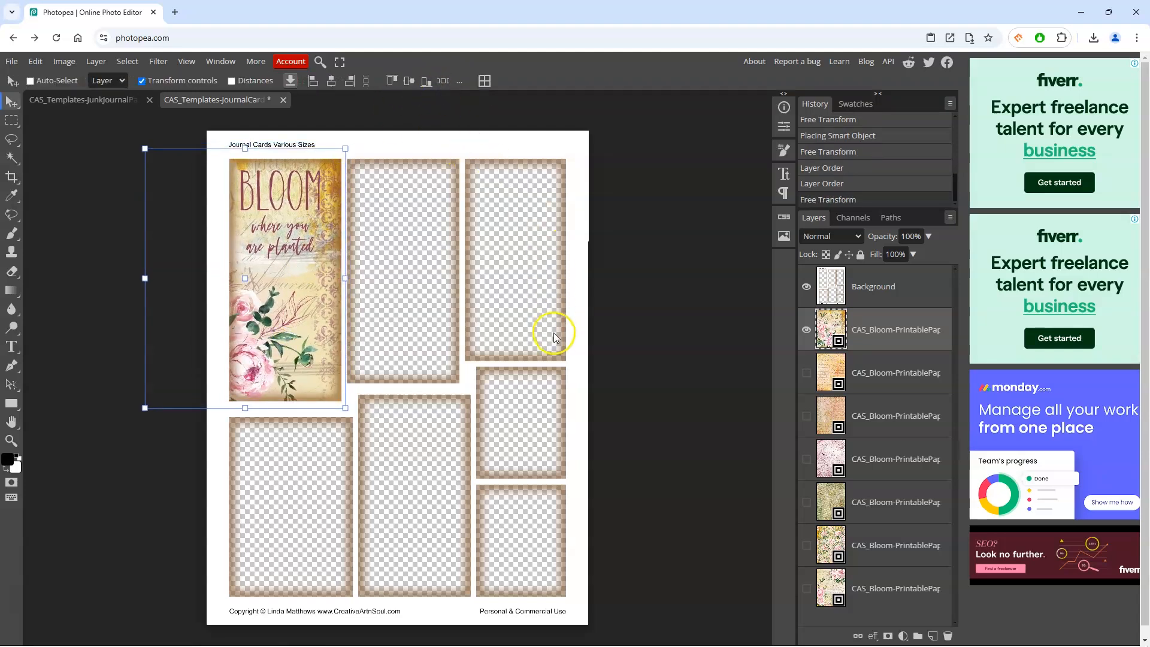
# Step: Show the diamond-pattern paper, move it up beneath the first paper and scale it to about 50% over the top-middle card
pyautogui.click(807, 503)
pyautogui.click(831, 502)
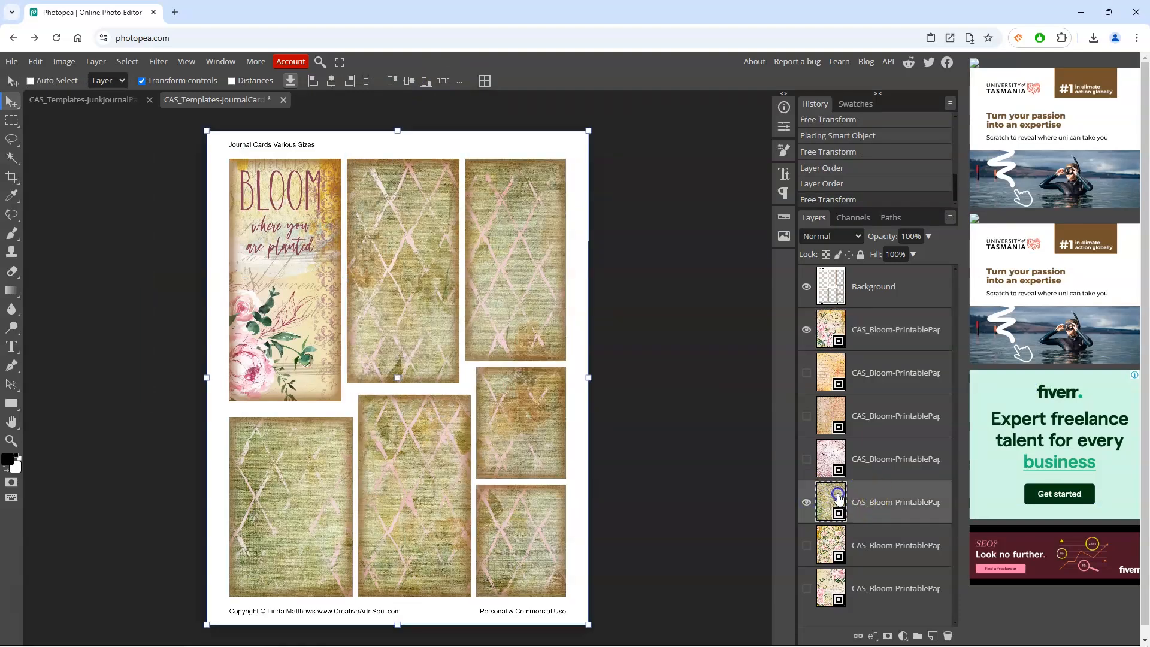
pyautogui.moveTo(837, 499); pyautogui.dragTo(833, 373)
pyautogui.moveTo(589, 625); pyautogui.dragTo(490, 491)
pyautogui.moveTo(469, 448); pyautogui.dragTo(438, 413)
pyautogui.moveTo(392, 352); pyautogui.dragTo(411, 363)
pyautogui.moveTo(226, 470); pyautogui.dragTo(299, 397)
pyautogui.moveTo(455, 309); pyautogui.dragTo(441, 311)
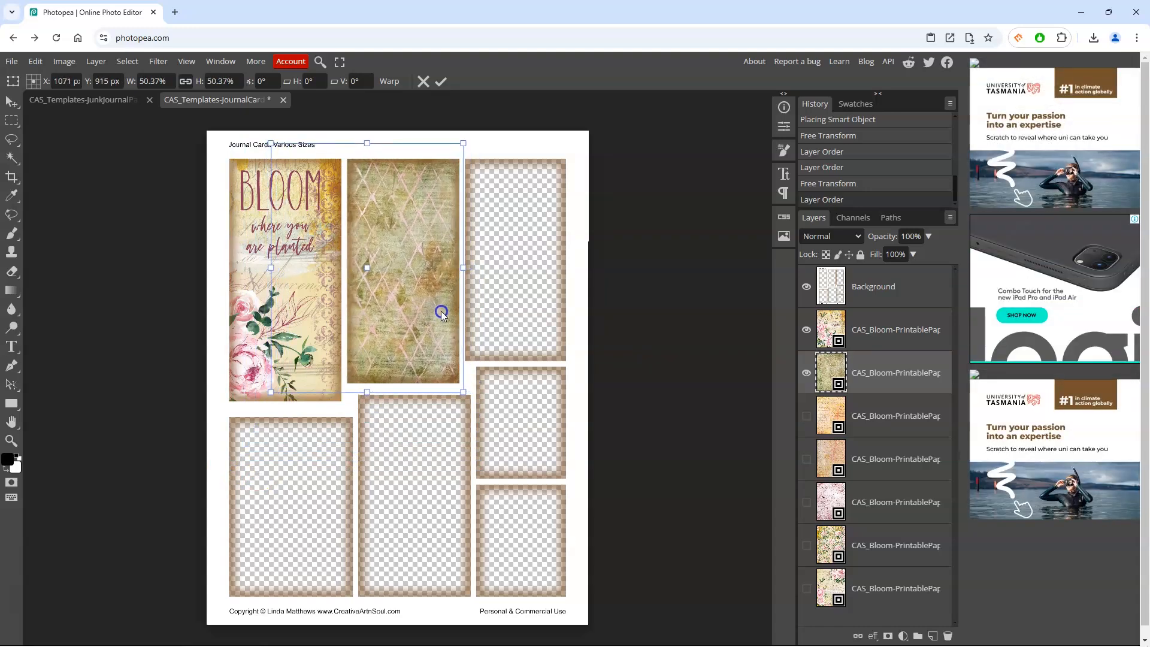
pyautogui.click(441, 82)
# Step: Show the rose-pattern paper, move it up the stack and scale it to about 53% over the top-right card
pyautogui.click(830, 547)
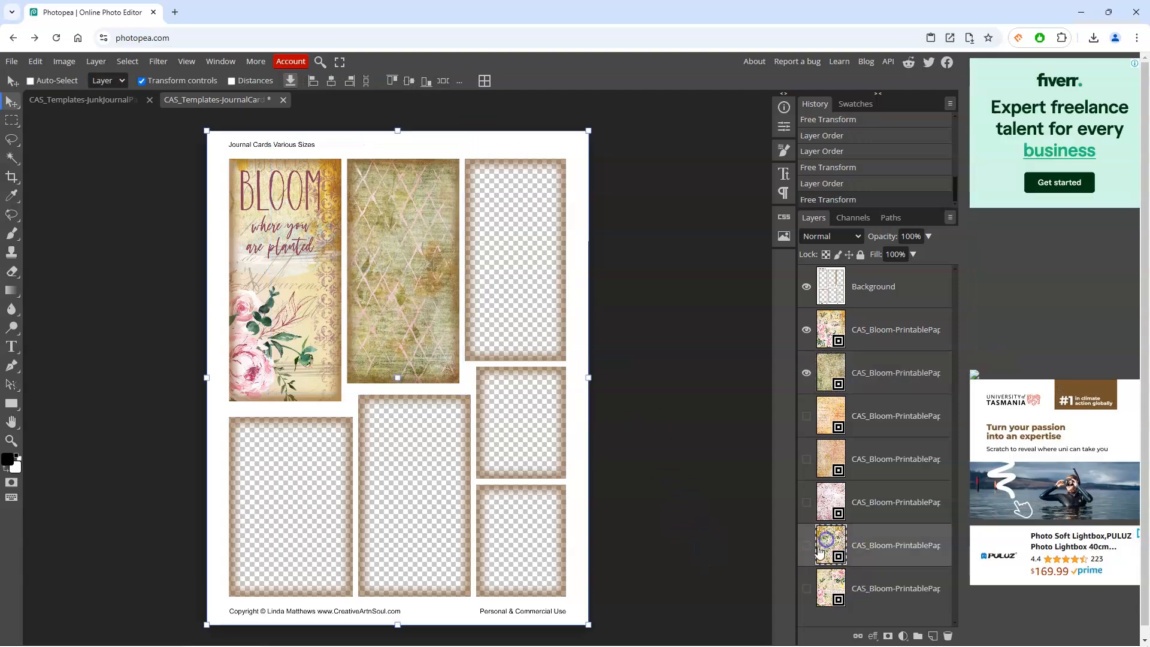
pyautogui.click(807, 546)
pyautogui.moveTo(831, 544); pyautogui.dragTo(829, 396)
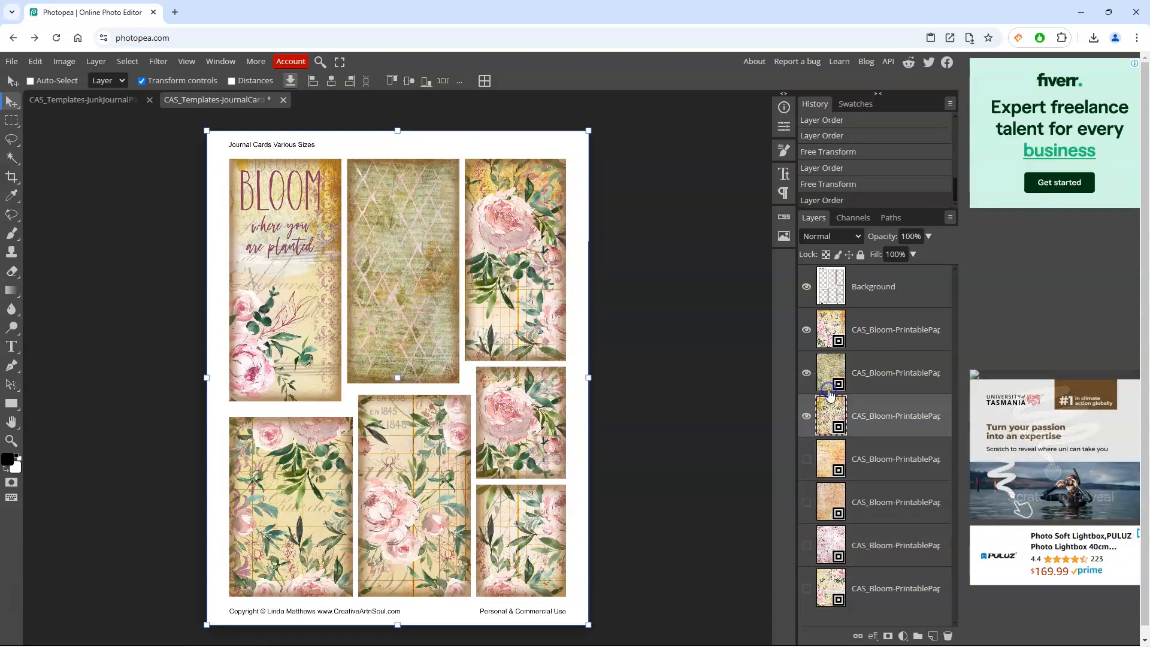
pyautogui.moveTo(211, 627); pyautogui.dragTo(467, 342)
pyautogui.moveTo(510, 295); pyautogui.dragTo(564, 277)
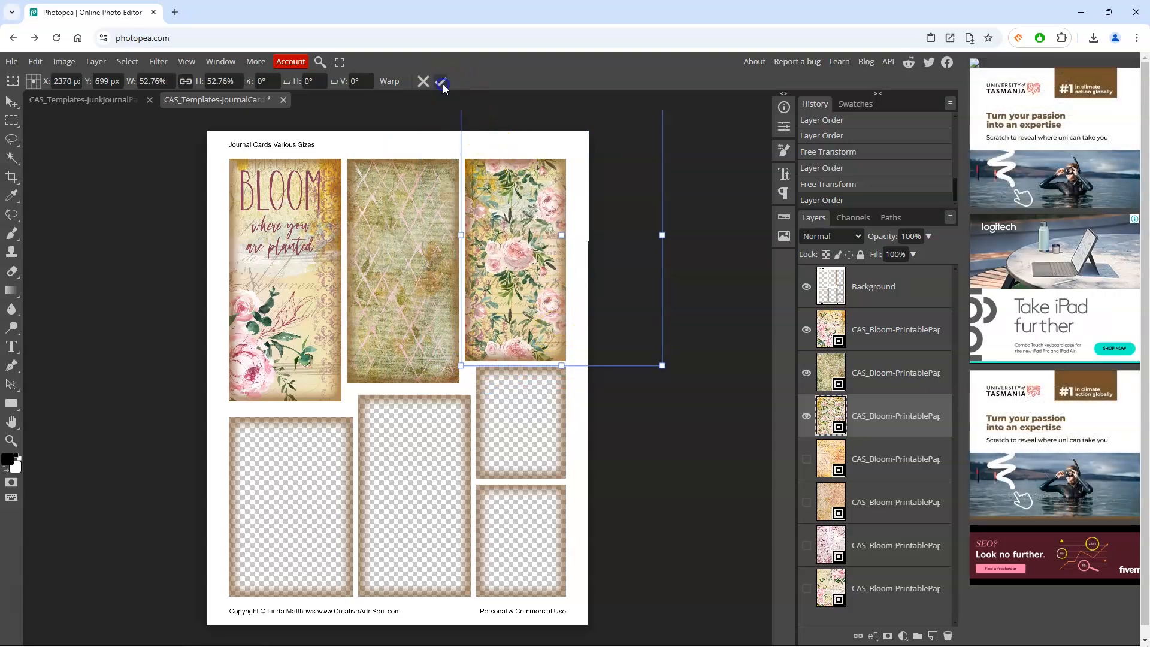
pyautogui.press('Return')
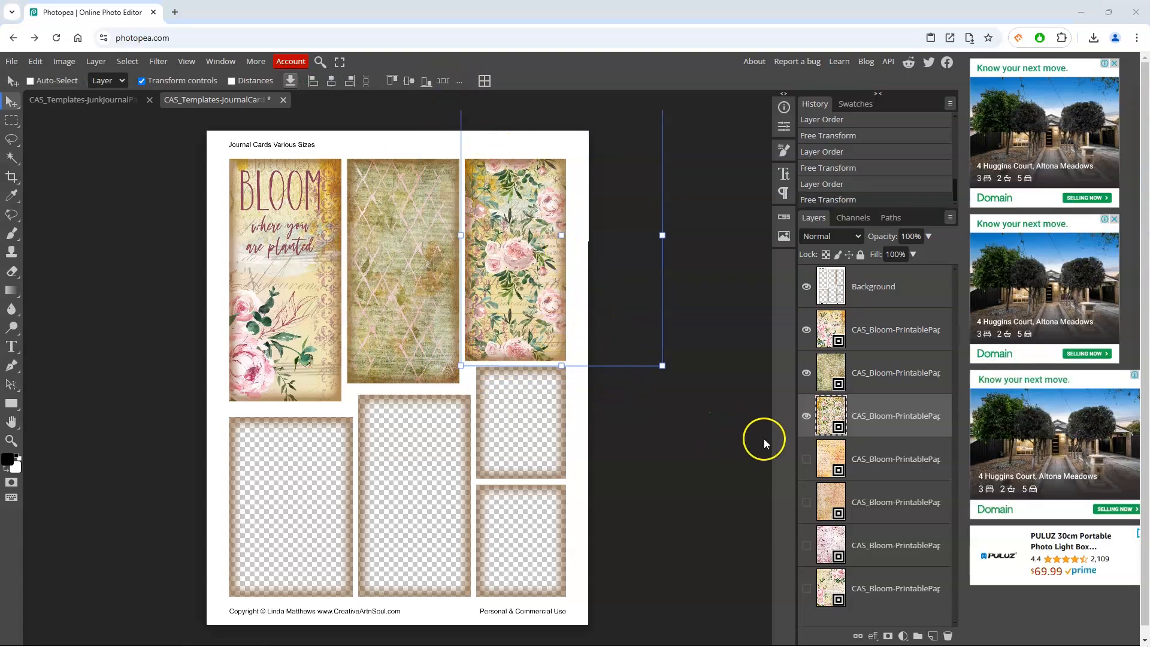
# Step: Show the orange script paper and scale it to about 62% to cover the bottom-left and bottom-middle cards
pyautogui.click(807, 459)
pyautogui.click(832, 459)
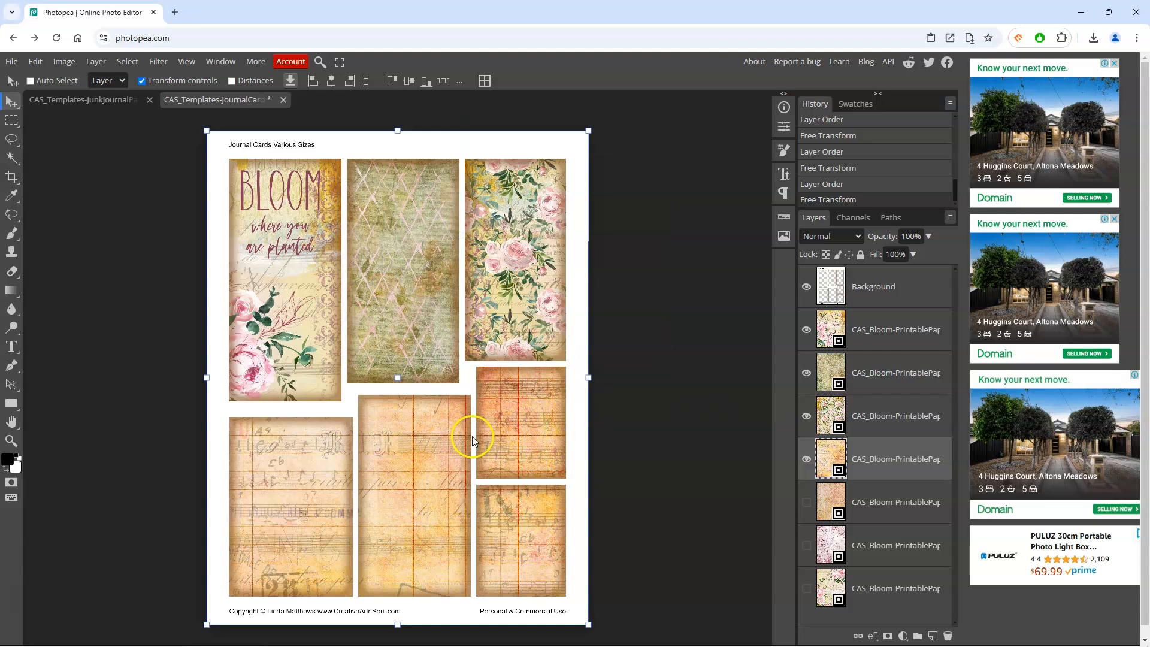
pyautogui.click(587, 130)
pyautogui.moveTo(444, 281); pyautogui.dragTo(426, 420)
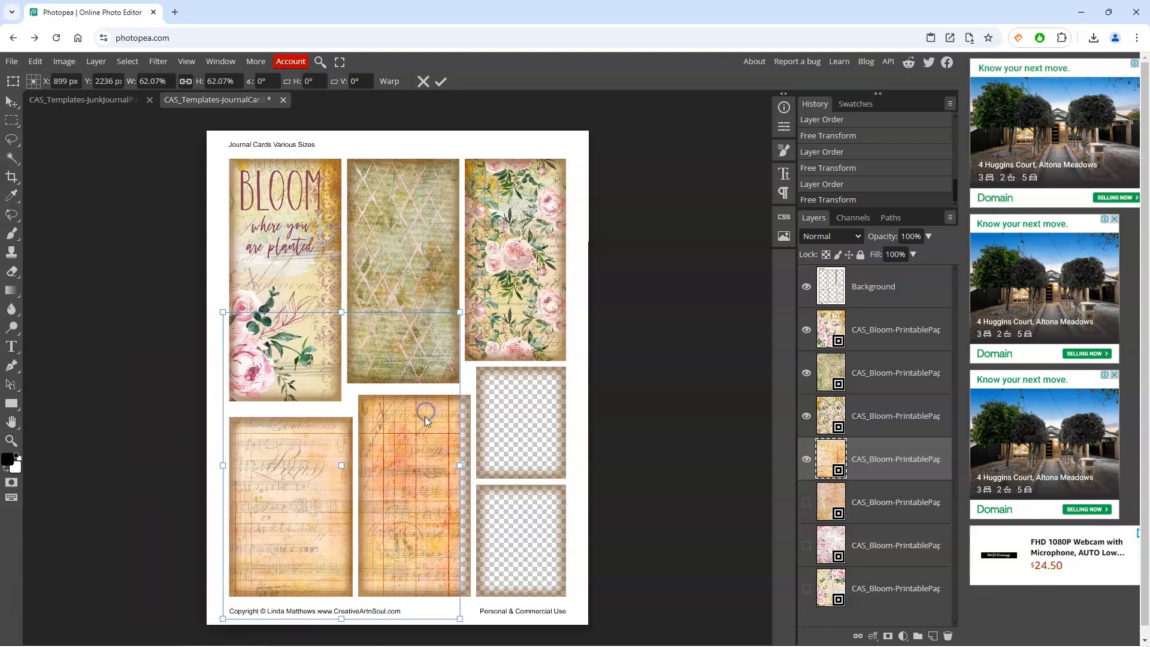
pyautogui.click(441, 82)
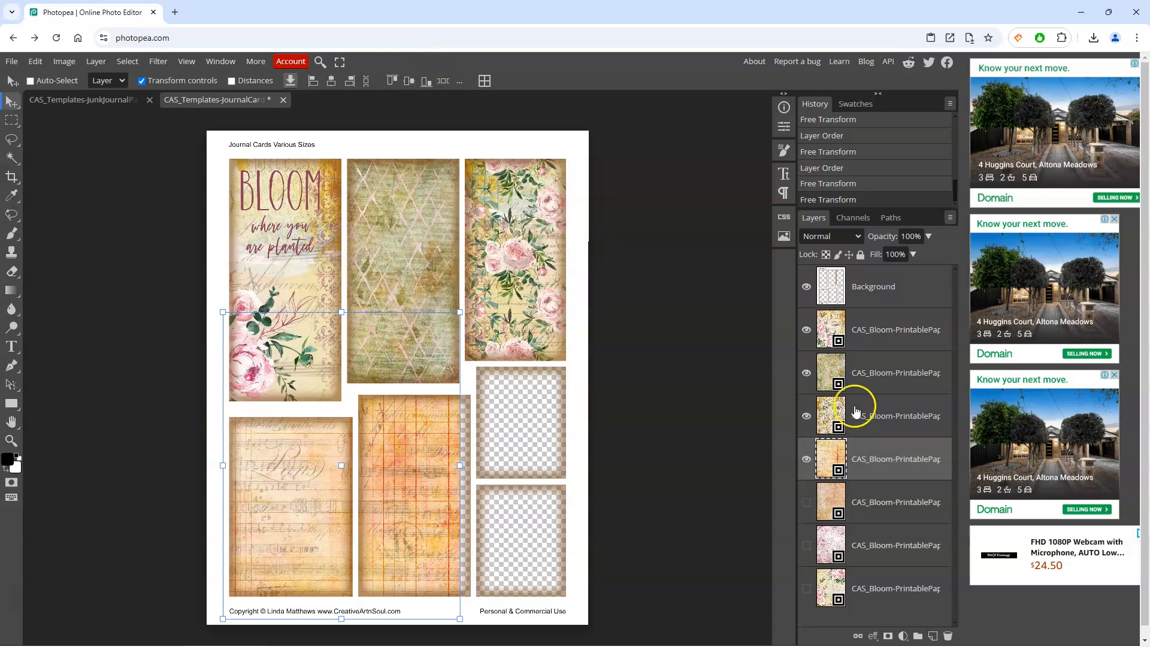
# Step: Add a layer mask to the orange paper and pick the Brush tool with black as foreground colour
pyautogui.click(889, 636)
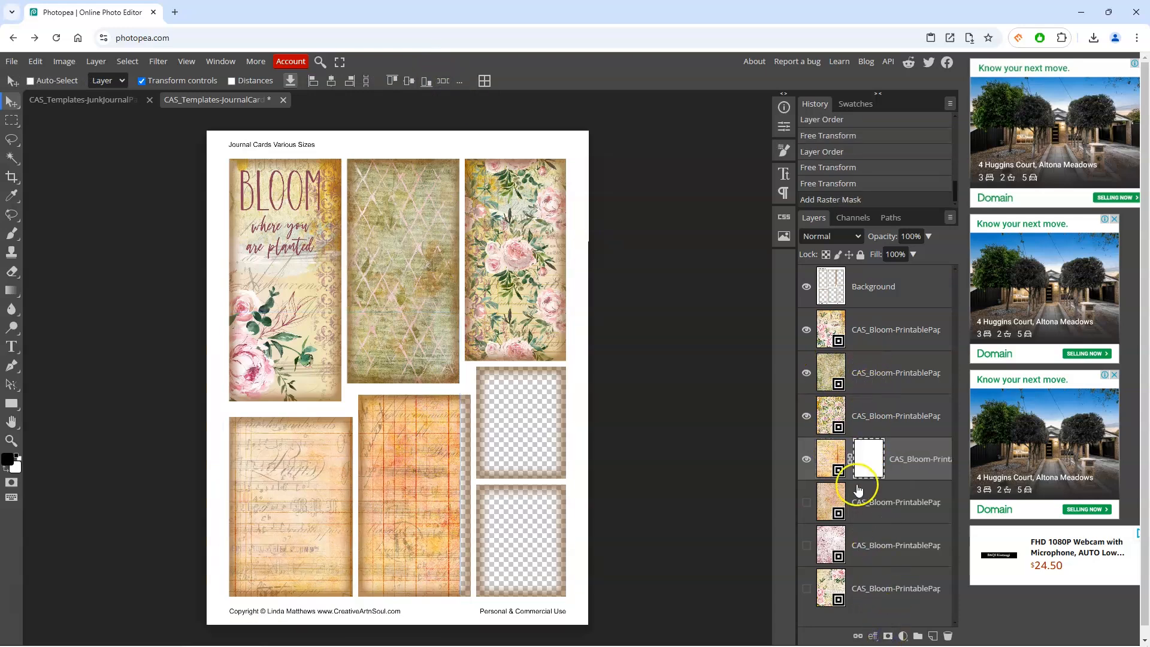
pyautogui.click(11, 234)
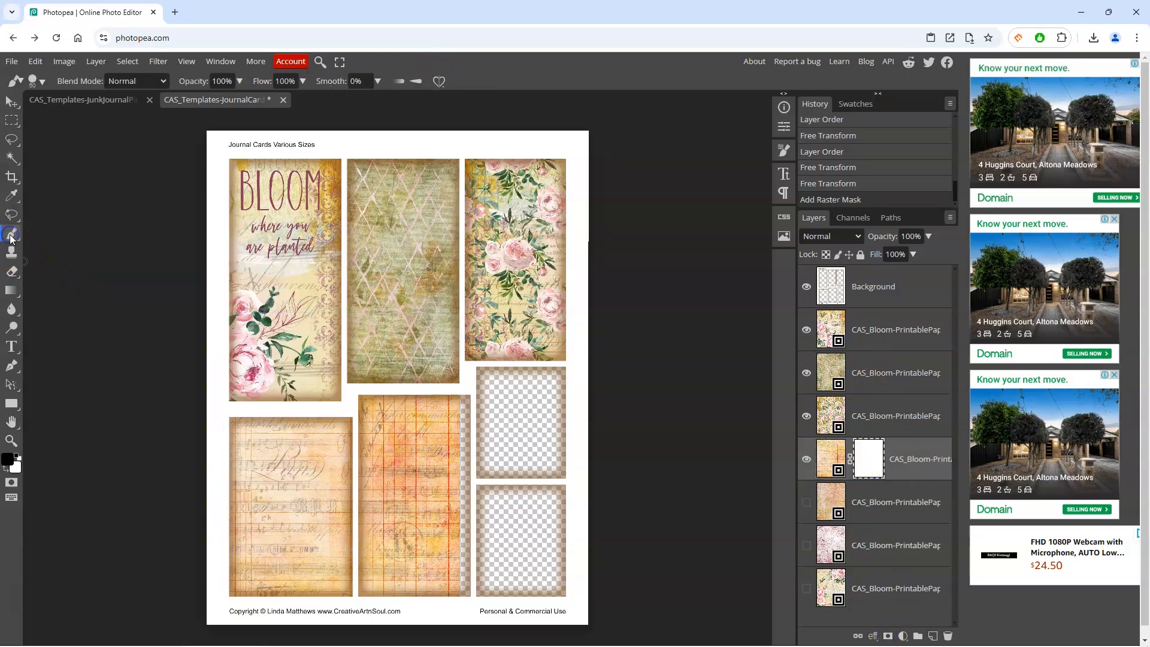
pyautogui.click(786, 150)
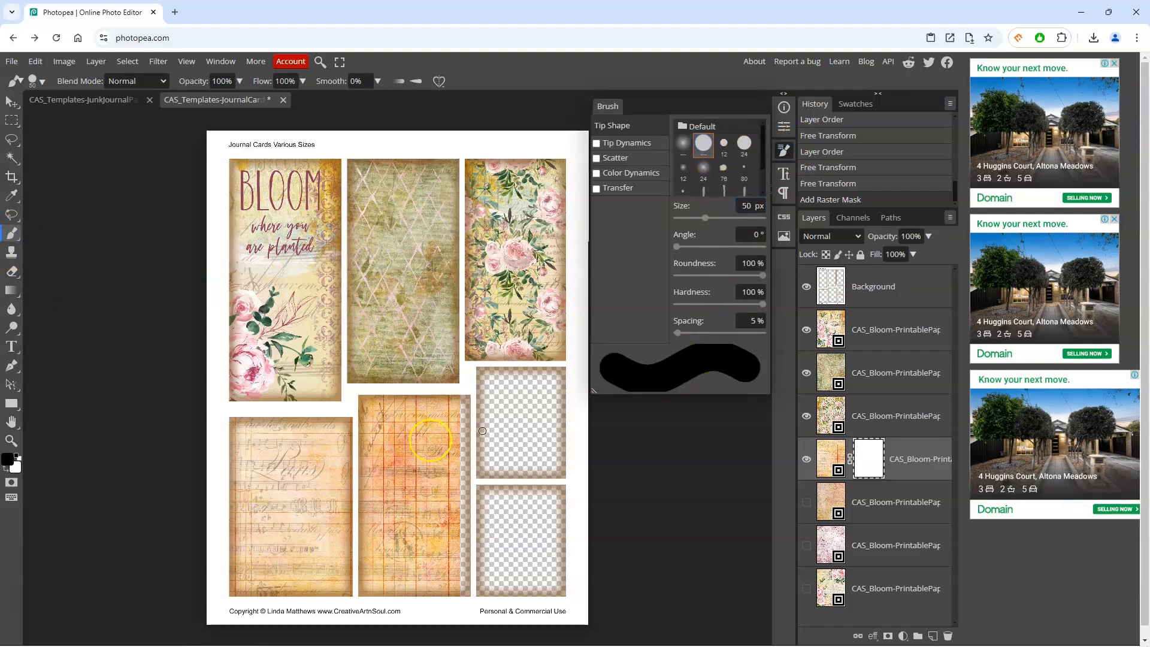
pyautogui.click(9, 461)
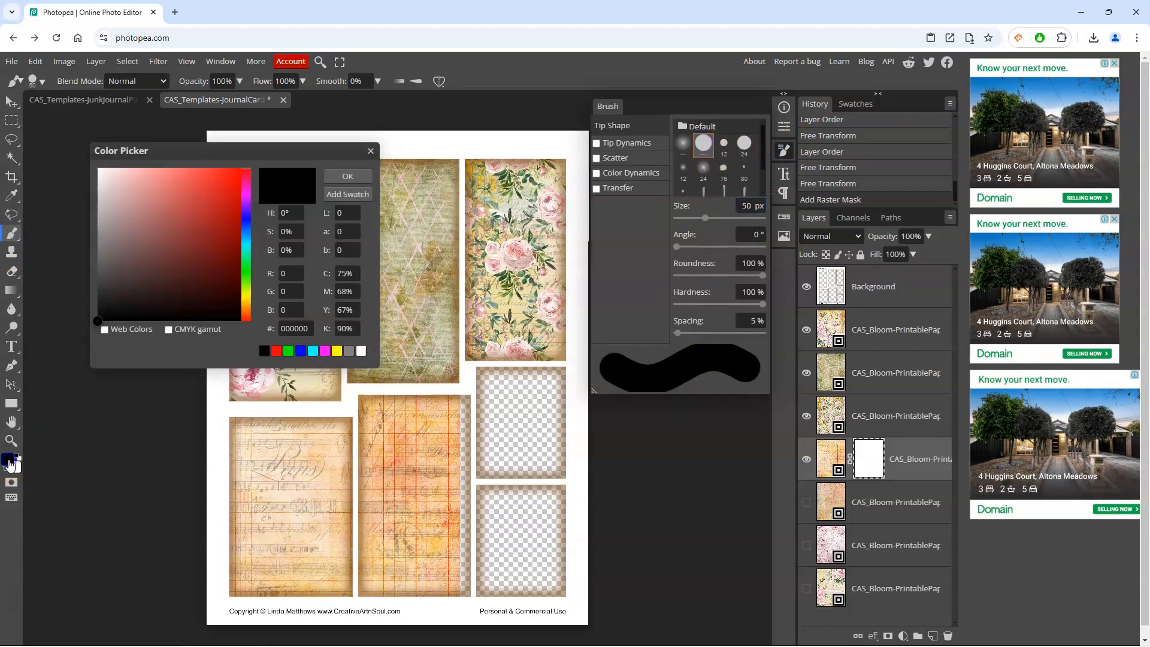
pyautogui.click(353, 176)
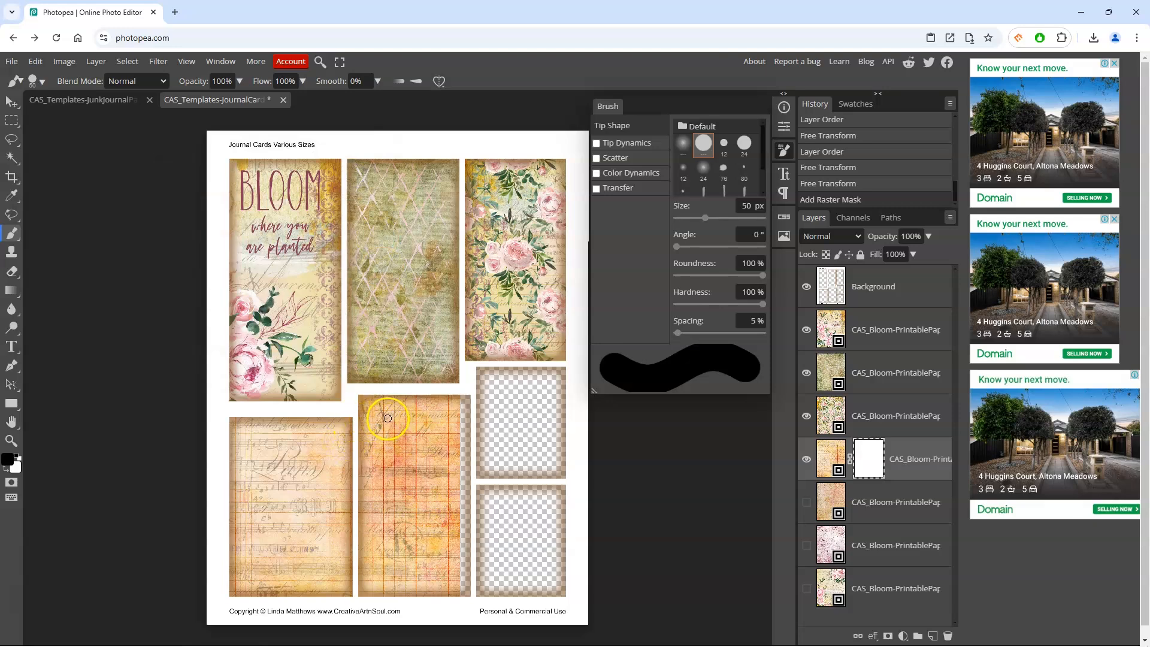
# Step: Enlarge the brush to 350 px and paint the mask over the bottom-middle card to hide the orange paper there
pyautogui.press(']')
pyautogui.press(']')
pyautogui.press(']')
pyautogui.press(']')
pyautogui.moveTo(447, 414)
pyautogui.mouseDown()
pyautogui.moveTo(448, 588)
pyautogui.moveTo(438, 591)
pyautogui.moveTo(383, 588)
pyautogui.moveTo(400, 443)
pyautogui.moveTo(386, 398)
pyautogui.moveTo(420, 506)
pyautogui.moveTo(414, 591)
pyautogui.moveTo(392, 428)
pyautogui.mouseUp()
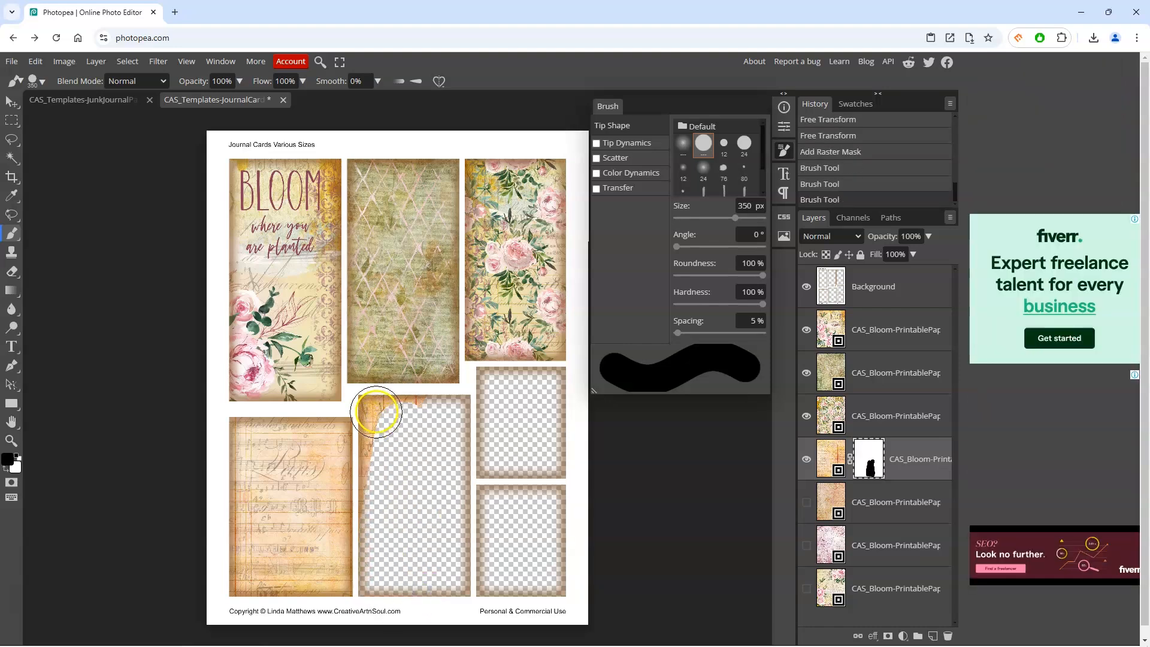
# Step: Shrink the brush to 175 px and finish painting the mask along the bottom-middle card's left edge
pyautogui.moveTo(377, 410); pyautogui.dragTo(471, 418)
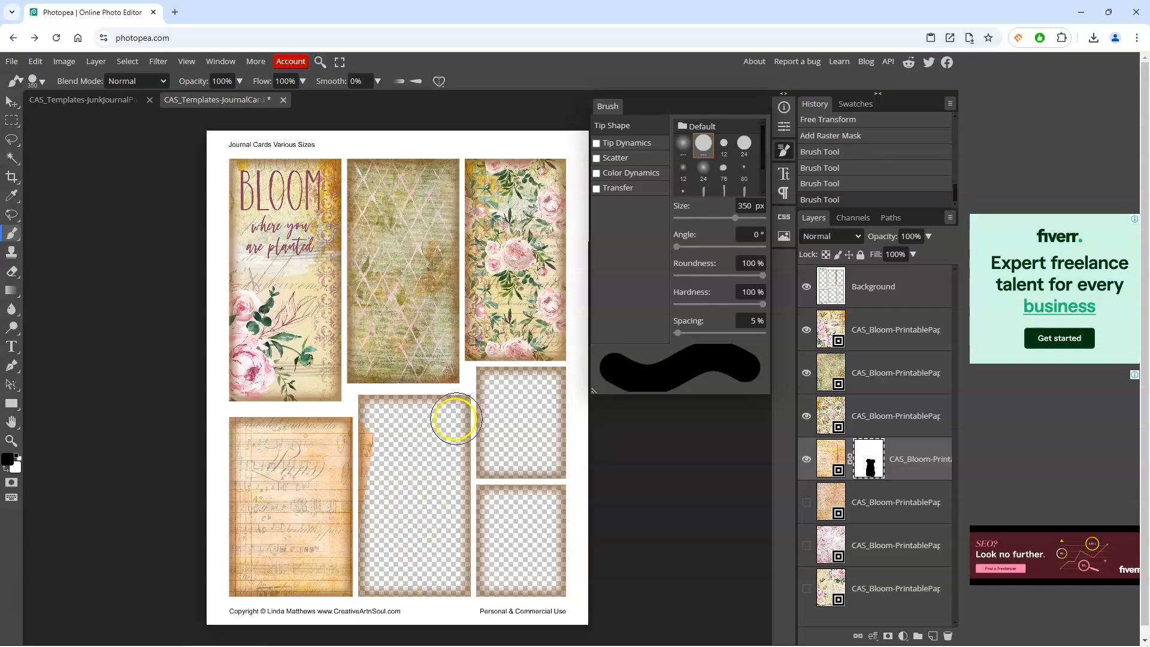
pyautogui.press('[')
pyautogui.press('[')
pyautogui.press('[')
pyautogui.moveTo(370, 423); pyautogui.dragTo(371, 587)
pyautogui.press('[')
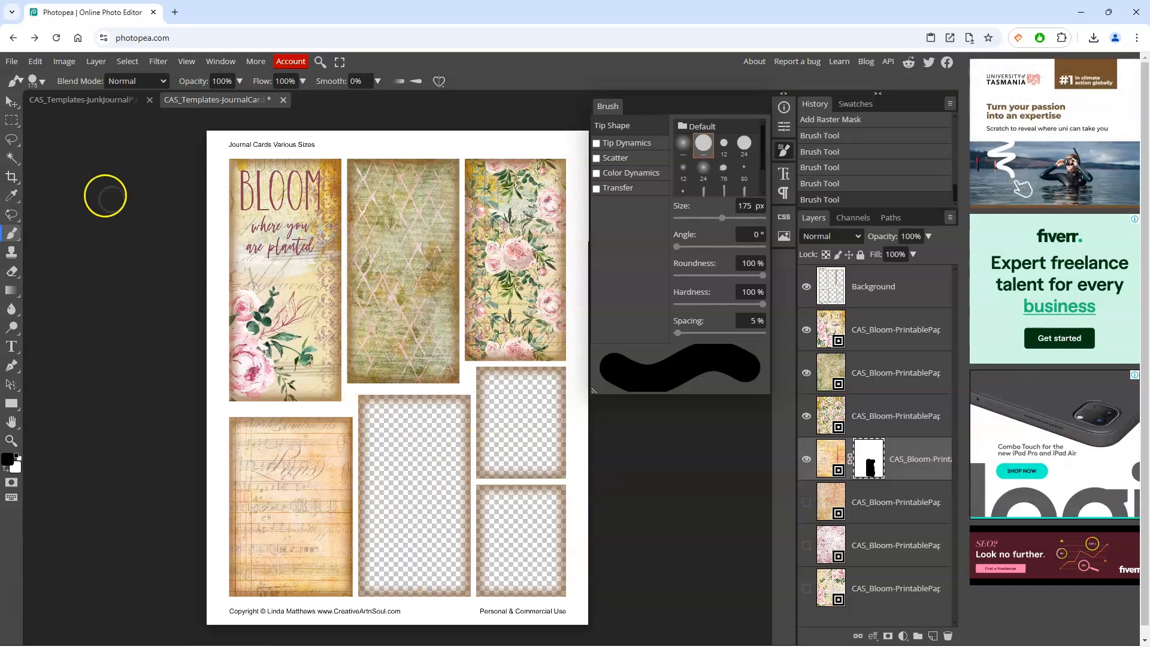
# Step: Show the pink rose script paper and move it up the stack directly beneath the orange paper
pyautogui.click(11, 102)
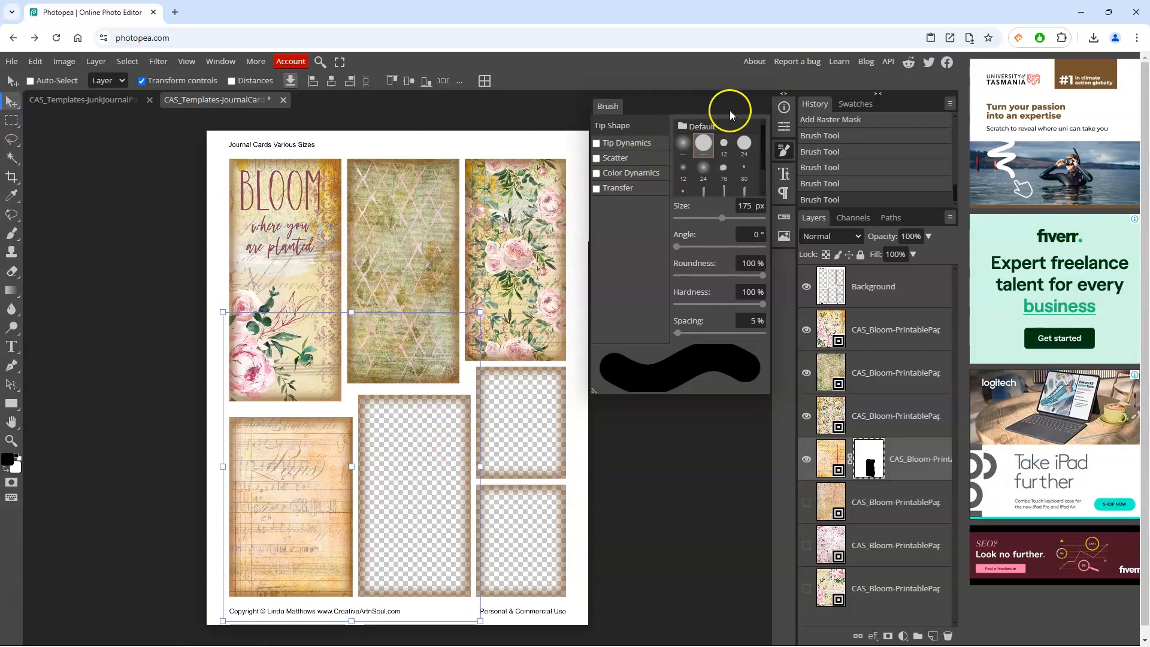
pyautogui.click(783, 154)
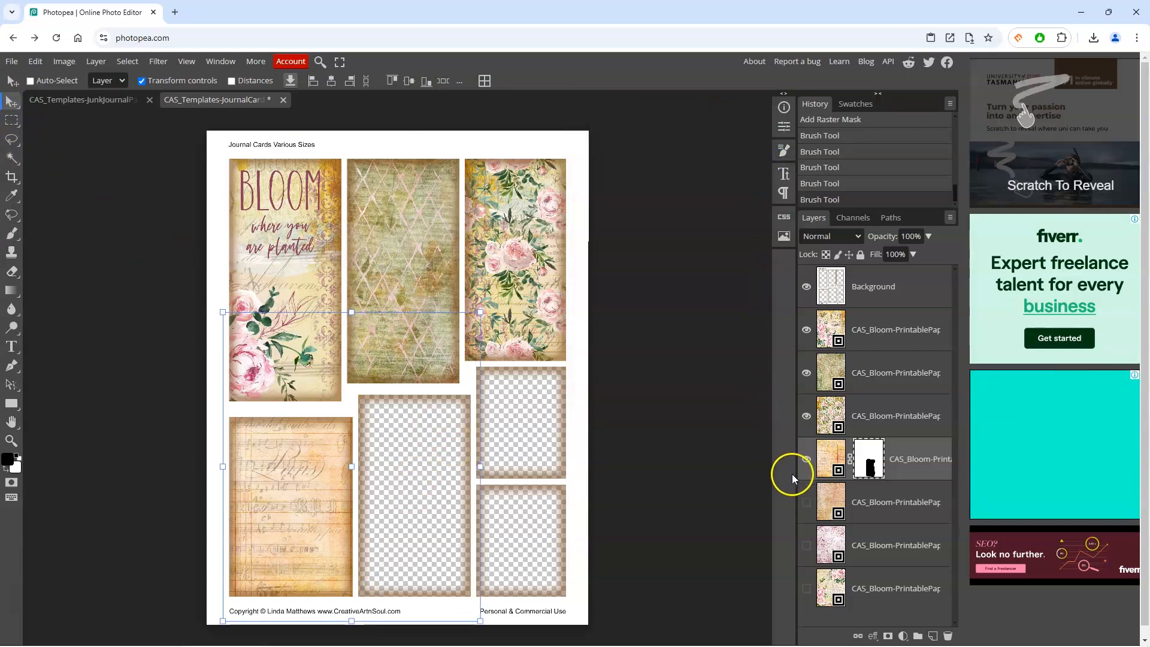
pyautogui.click(807, 588)
pyautogui.moveTo(830, 587); pyautogui.dragTo(836, 488)
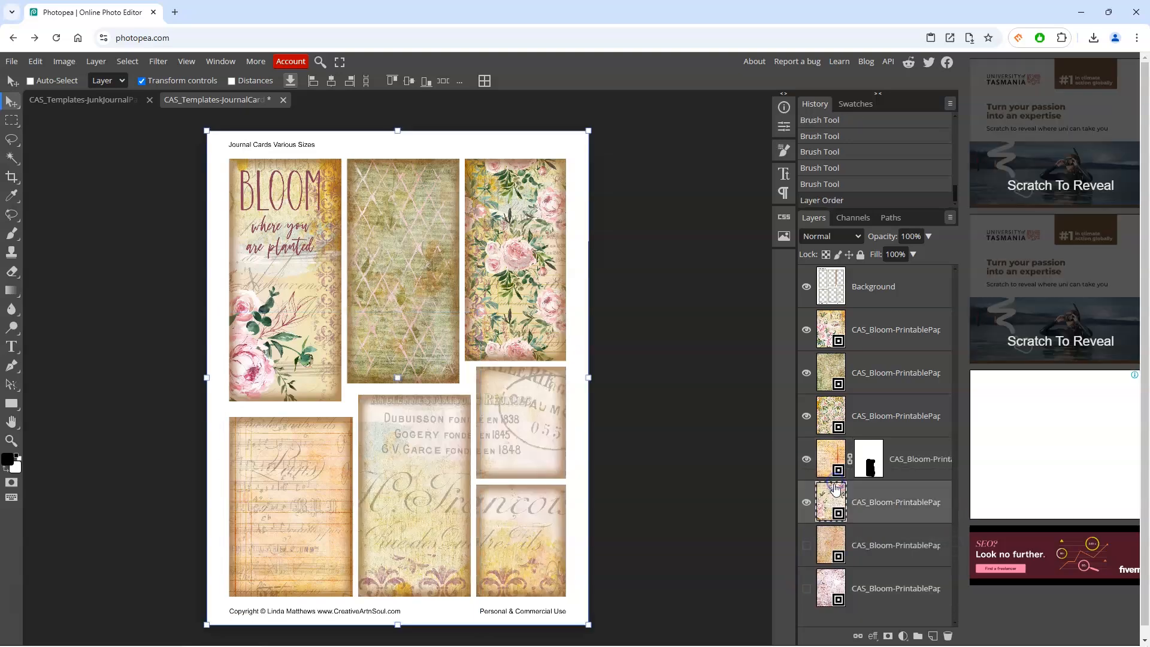
# Step: Scale and position the rose script paper to about 43% so it covers the bottom-middle card
pyautogui.moveTo(588, 131); pyautogui.dragTo(477, 300)
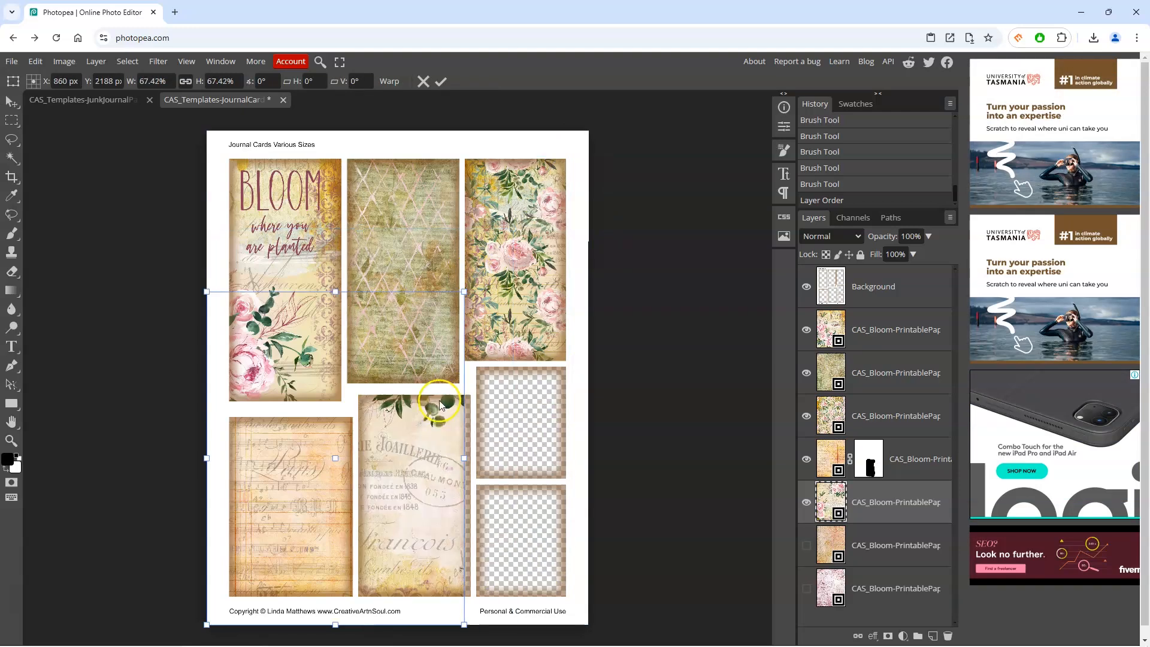
pyautogui.moveTo(417, 450); pyautogui.dragTo(517, 456)
pyautogui.moveTo(610, 304); pyautogui.dragTo(533, 400)
pyautogui.moveTo(474, 465); pyautogui.dragTo(456, 487)
pyautogui.moveTo(535, 627); pyautogui.dragTo(519, 606)
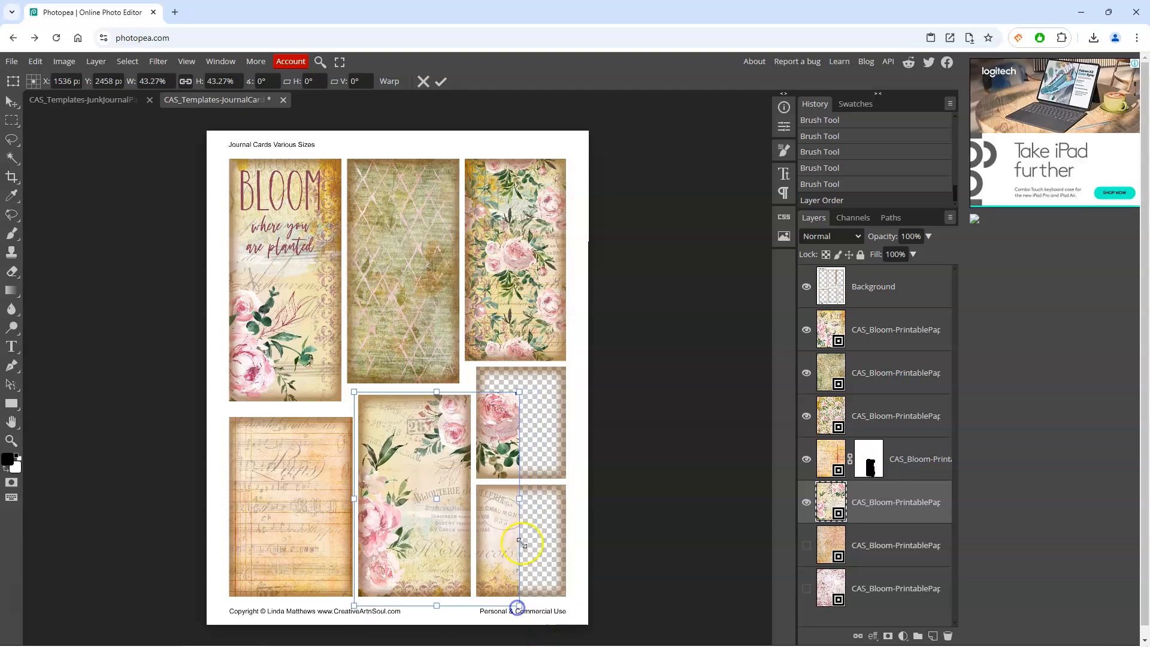
pyautogui.press('Return')
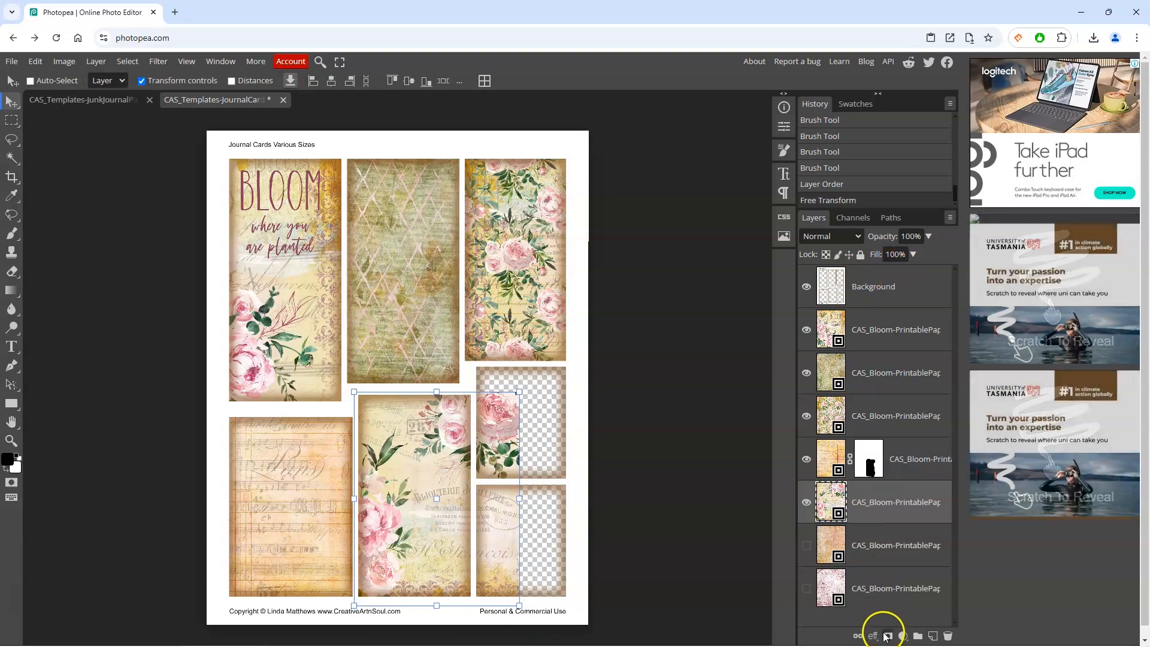
# Step: Add a layer mask to the rose script paper and paint it black over the two small right cards
pyautogui.click(887, 635)
pyautogui.click(12, 234)
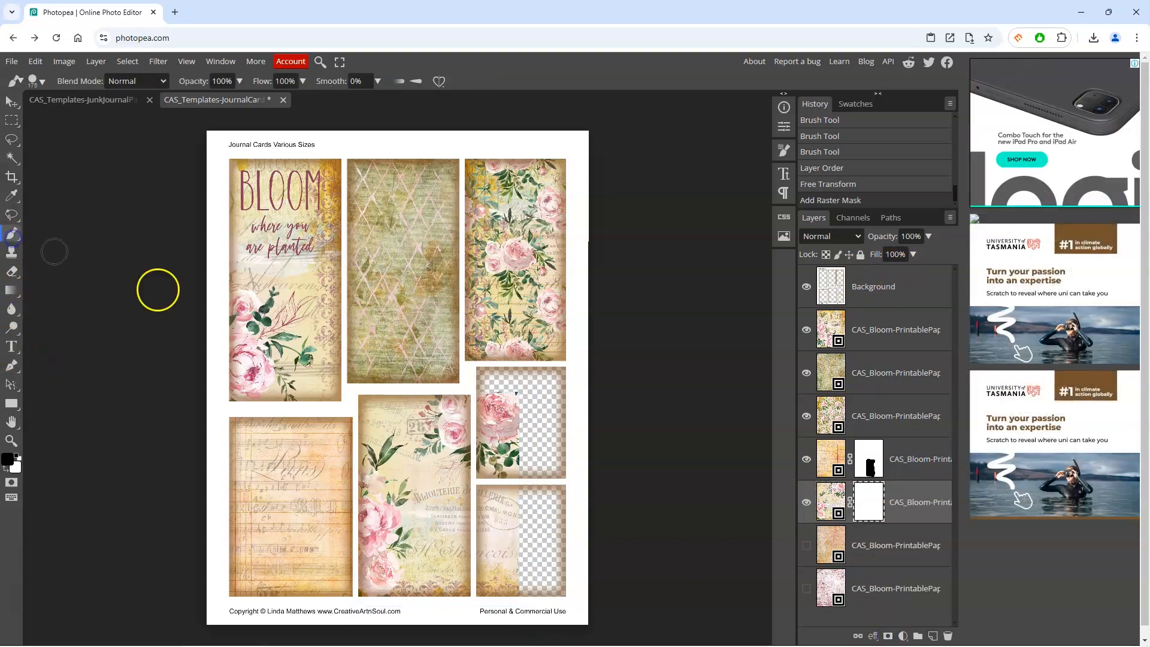
pyautogui.moveTo(509, 433); pyautogui.dragTo(514, 606)
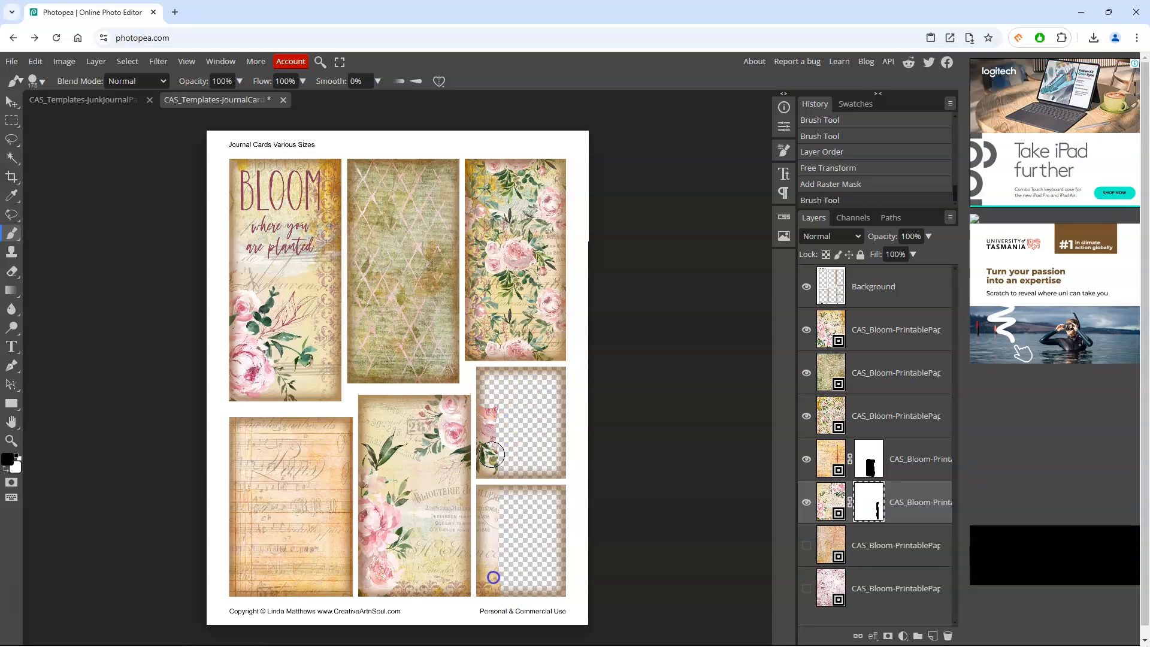
pyautogui.moveTo(493, 455); pyautogui.dragTo(504, 432)
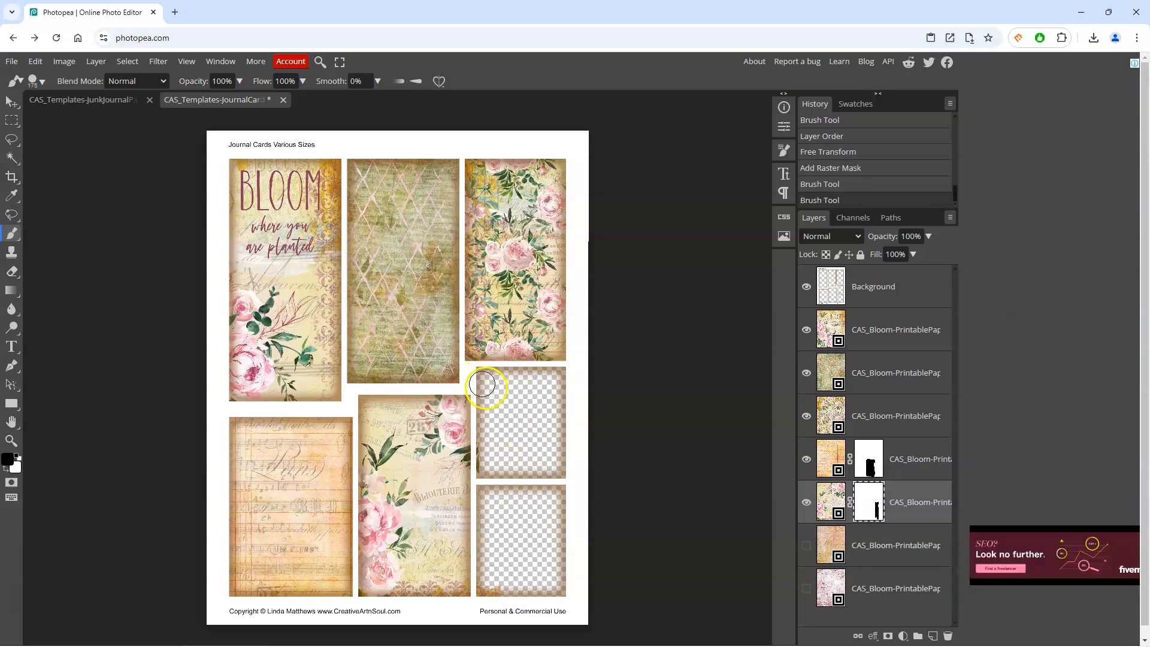
pyautogui.moveTo(508, 580)
pyautogui.mouseDown()
pyautogui.moveTo(511, 553)
pyautogui.moveTo(516, 592)
pyautogui.mouseUp()
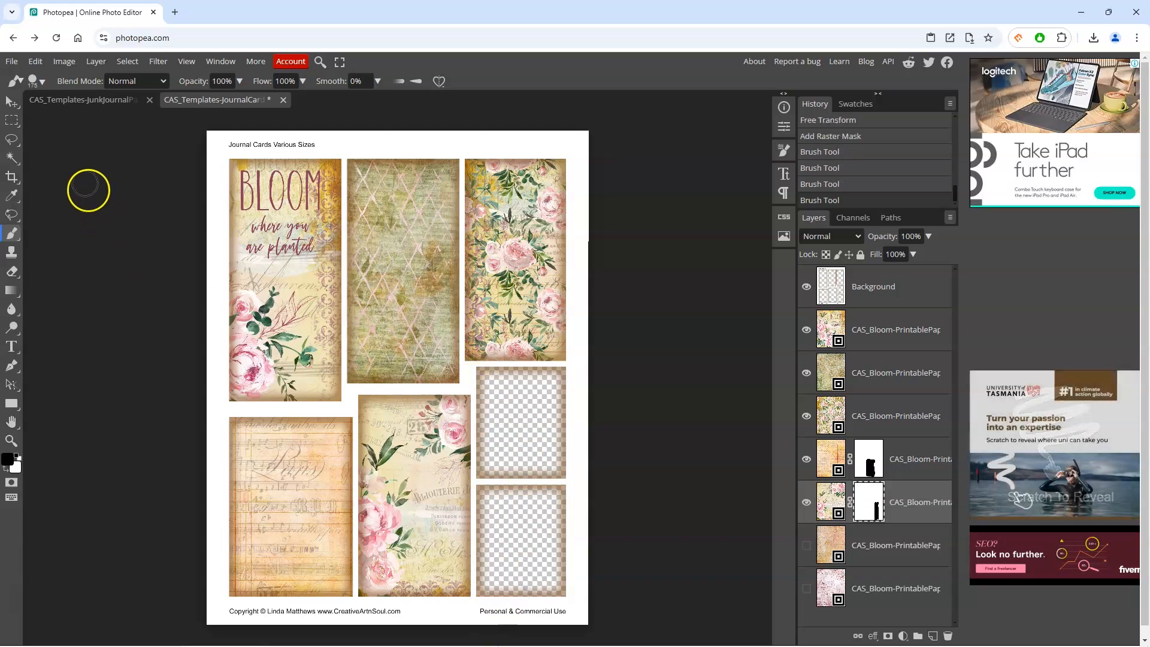
# Step: Show the peach paper and scale it to about 75% to cover the two small right cards
pyautogui.click(12, 103)
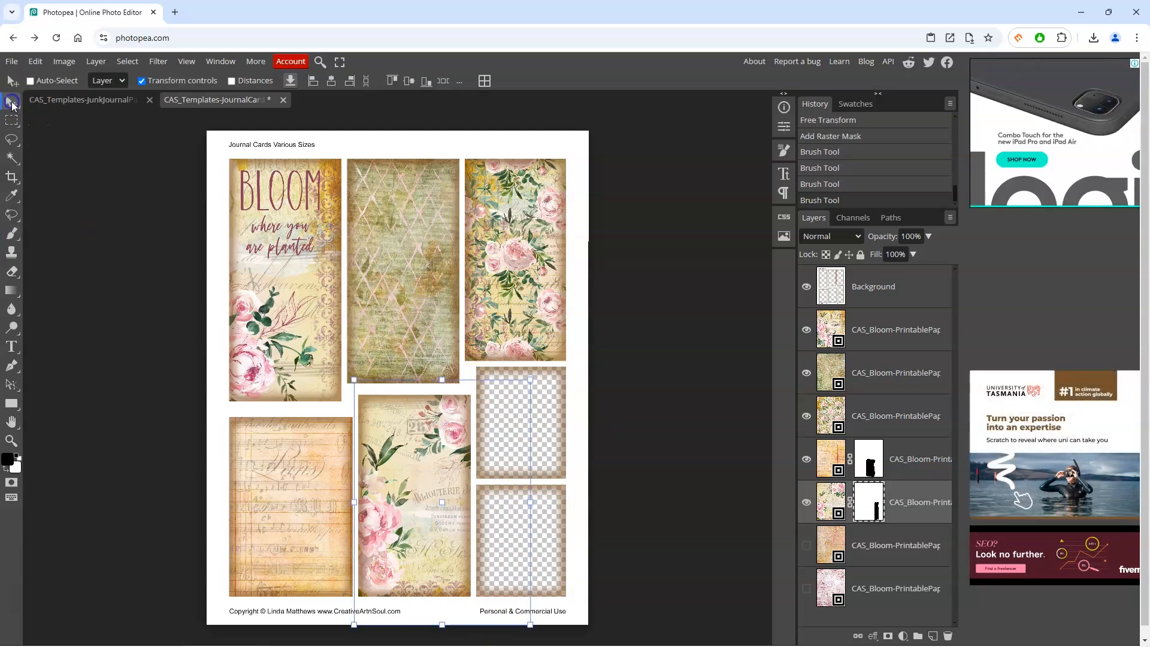
pyautogui.click(825, 542)
pyautogui.click(807, 546)
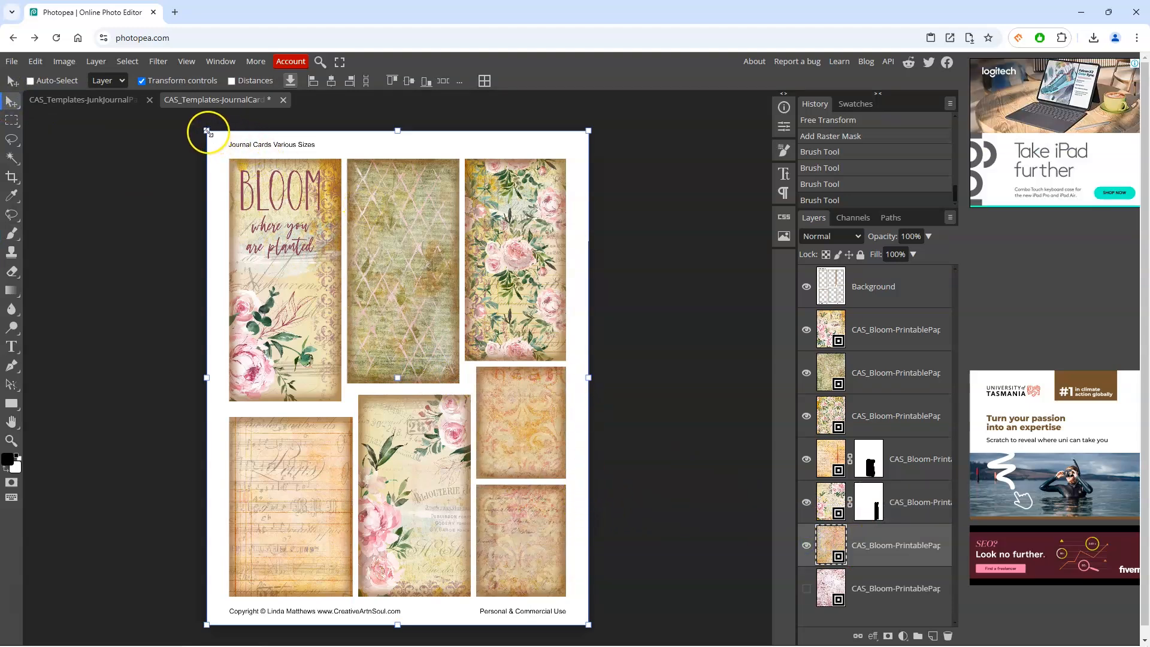
pyautogui.moveTo(207, 130); pyautogui.dragTo(234, 152)
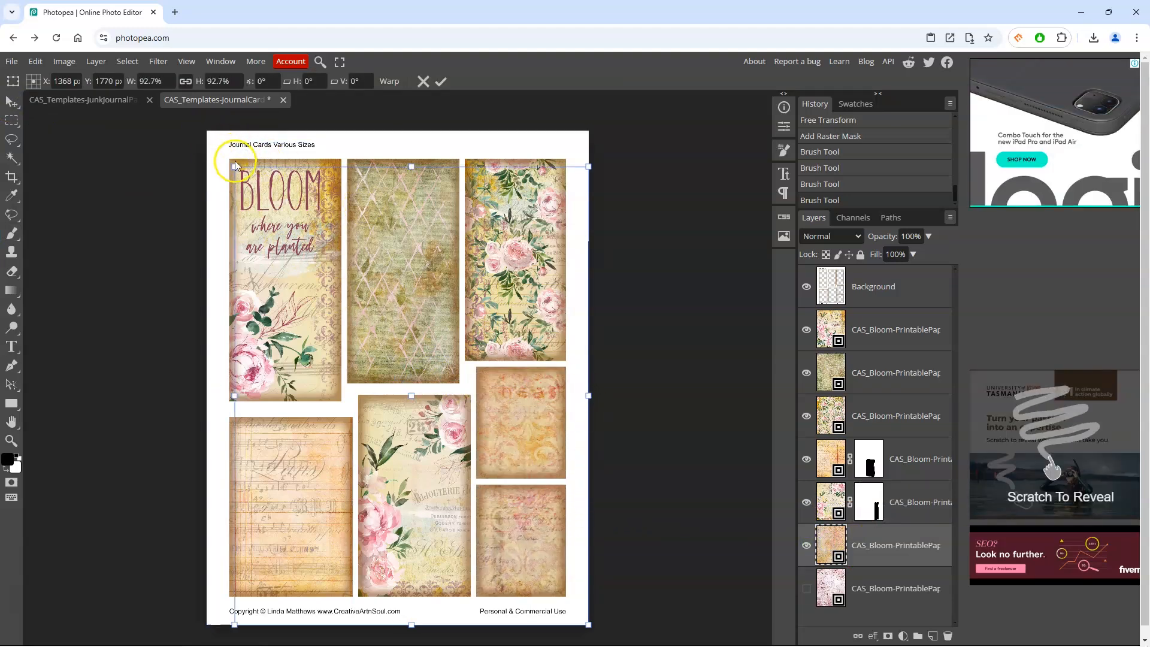
pyautogui.moveTo(234, 166); pyautogui.dragTo(234, 166)
pyautogui.moveTo(302, 220); pyautogui.dragTo(345, 258)
pyautogui.moveTo(472, 378); pyautogui.dragTo(476, 382)
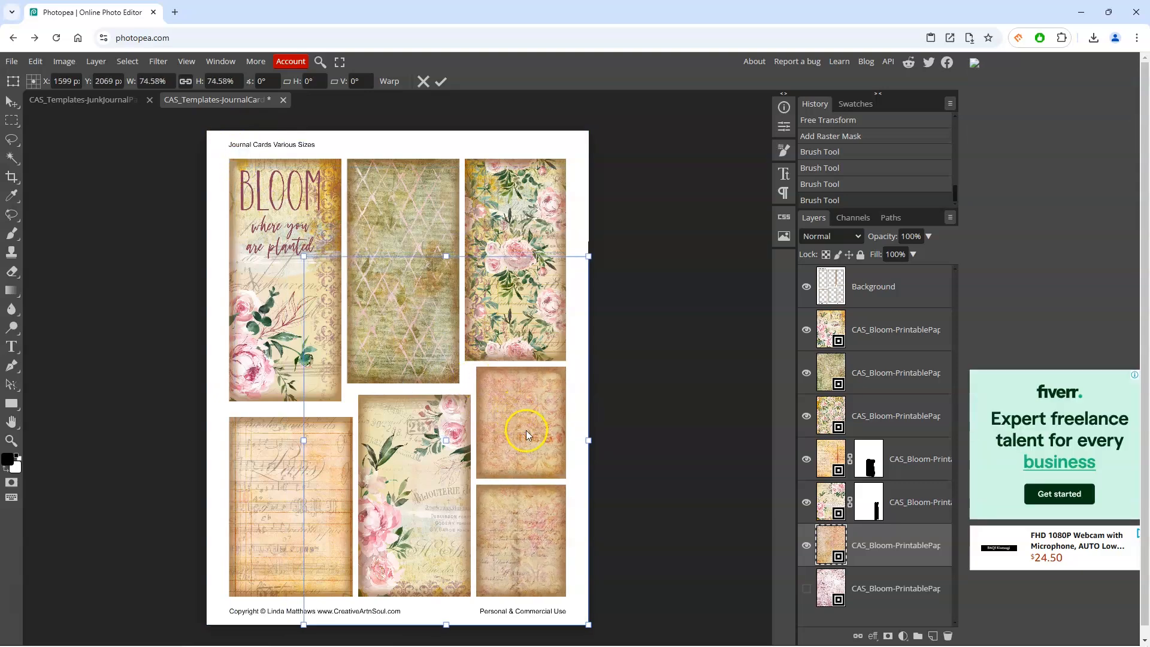
pyautogui.moveTo(528, 438); pyautogui.dragTo(547, 421)
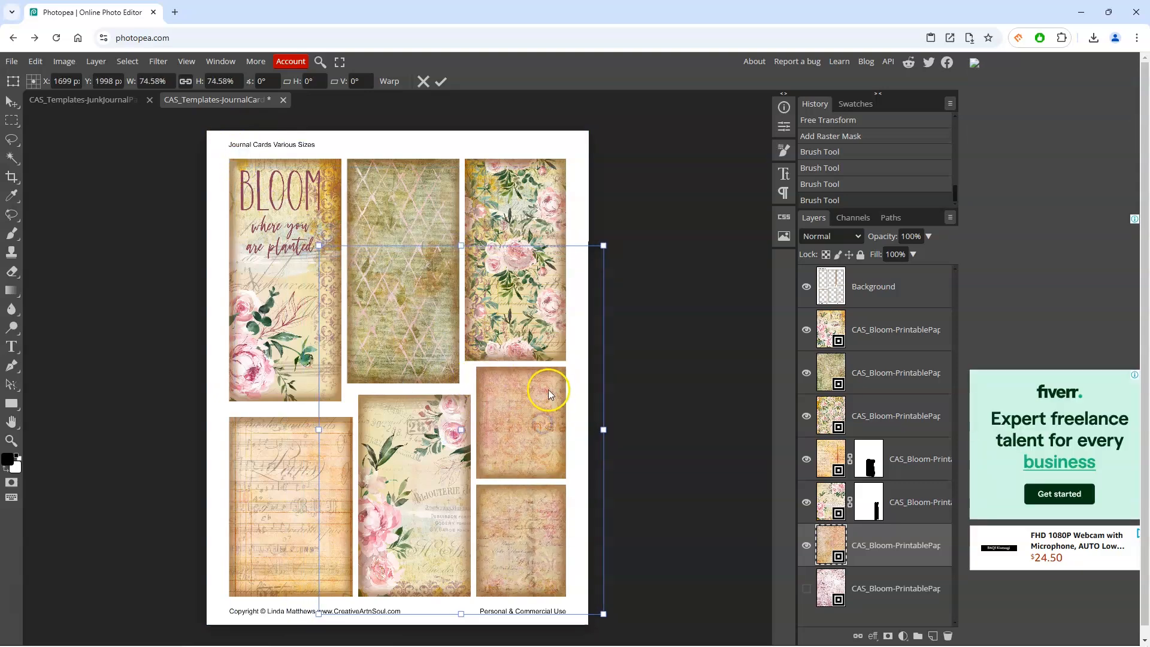
pyautogui.press('Return')
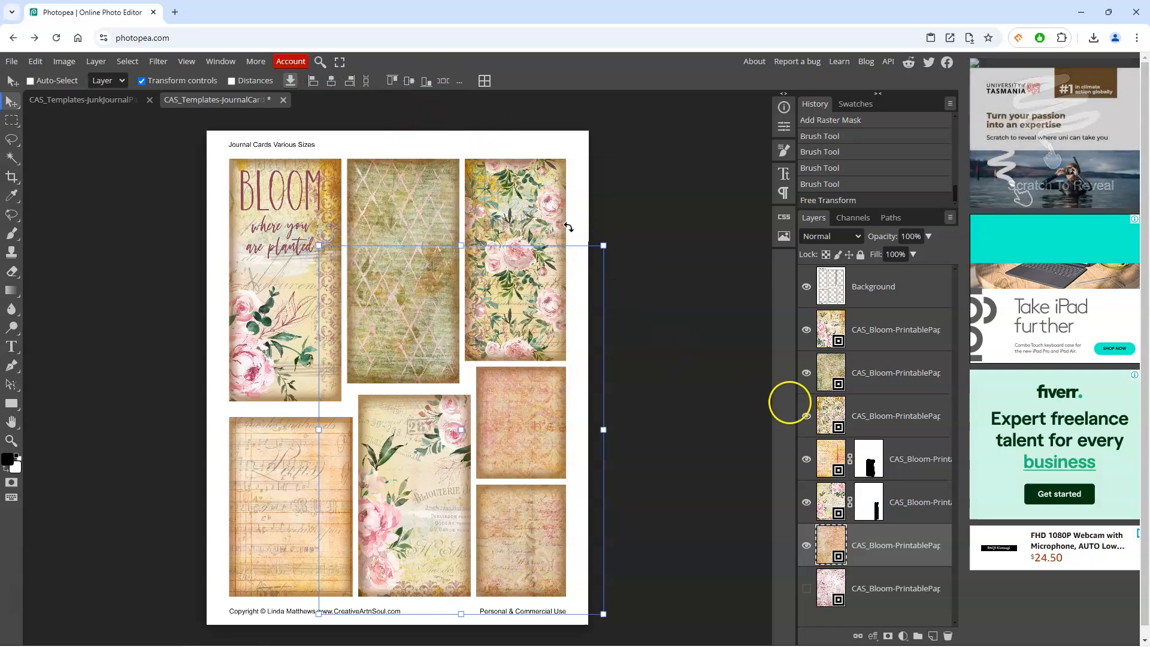
# Step: Add a layer mask to the peach paper and paint it black over the bottom-right small card
pyautogui.click(889, 637)
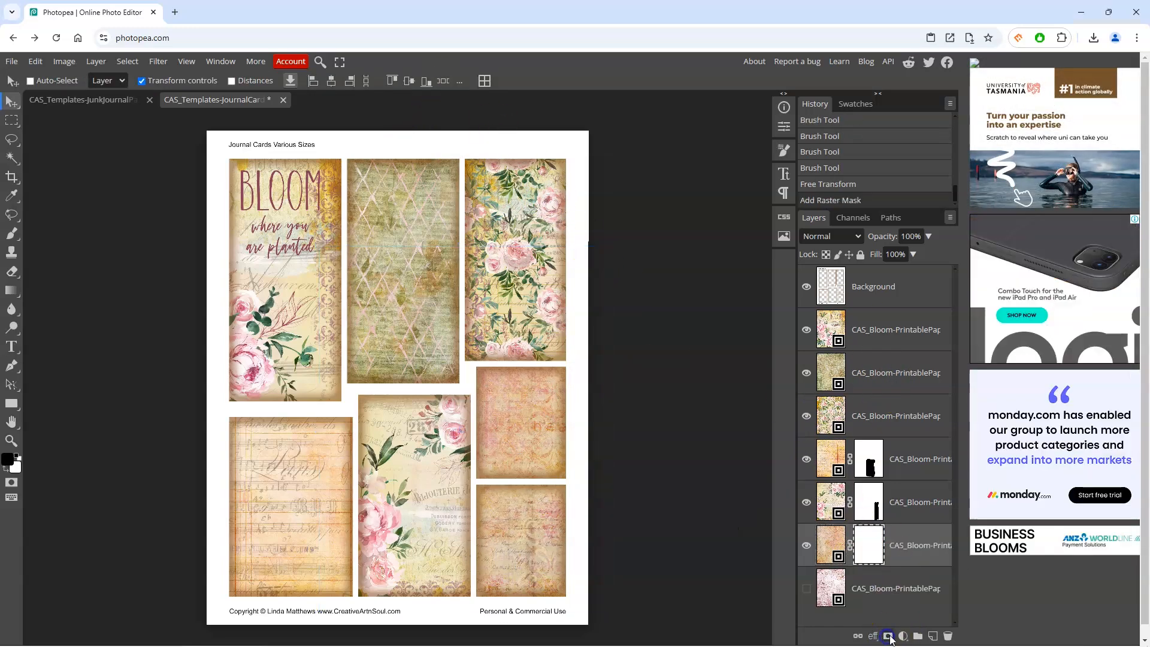
pyautogui.click(11, 233)
pyautogui.moveTo(507, 497)
pyautogui.mouseDown()
pyautogui.moveTo(569, 496)
pyautogui.moveTo(559, 594)
pyautogui.mouseUp()
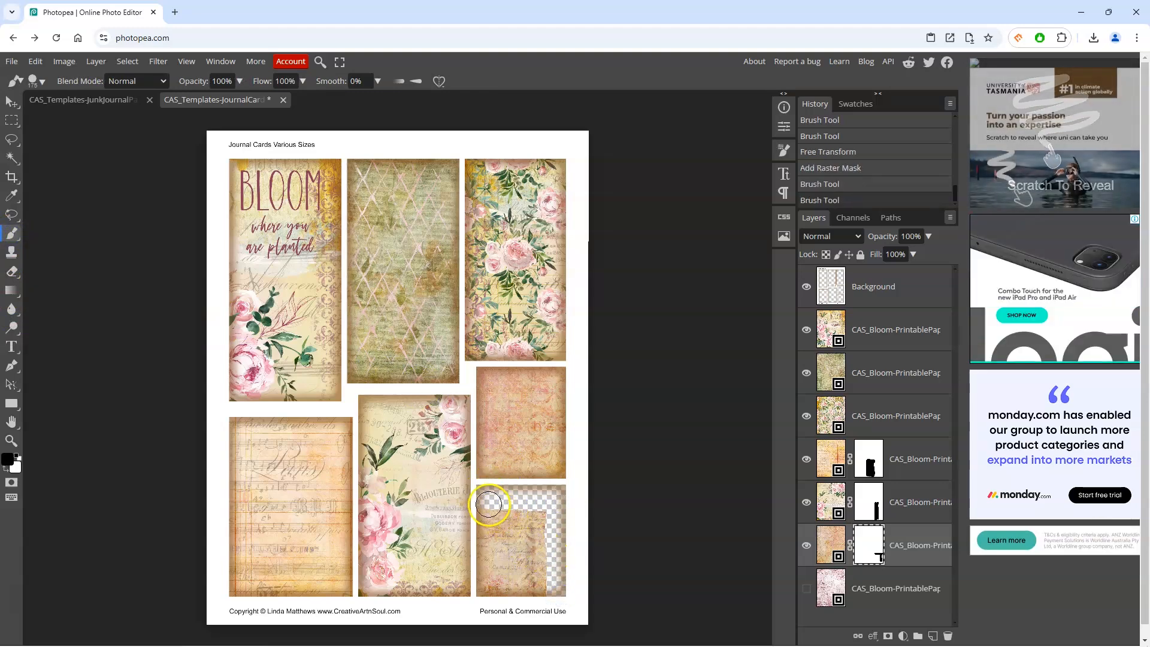
pyautogui.moveTo(488, 506)
pyautogui.mouseDown()
pyautogui.moveTo(483, 591)
pyautogui.moveTo(563, 596)
pyautogui.moveTo(505, 574)
pyautogui.moveTo(503, 552)
pyautogui.moveTo(539, 555)
pyautogui.mouseUp()
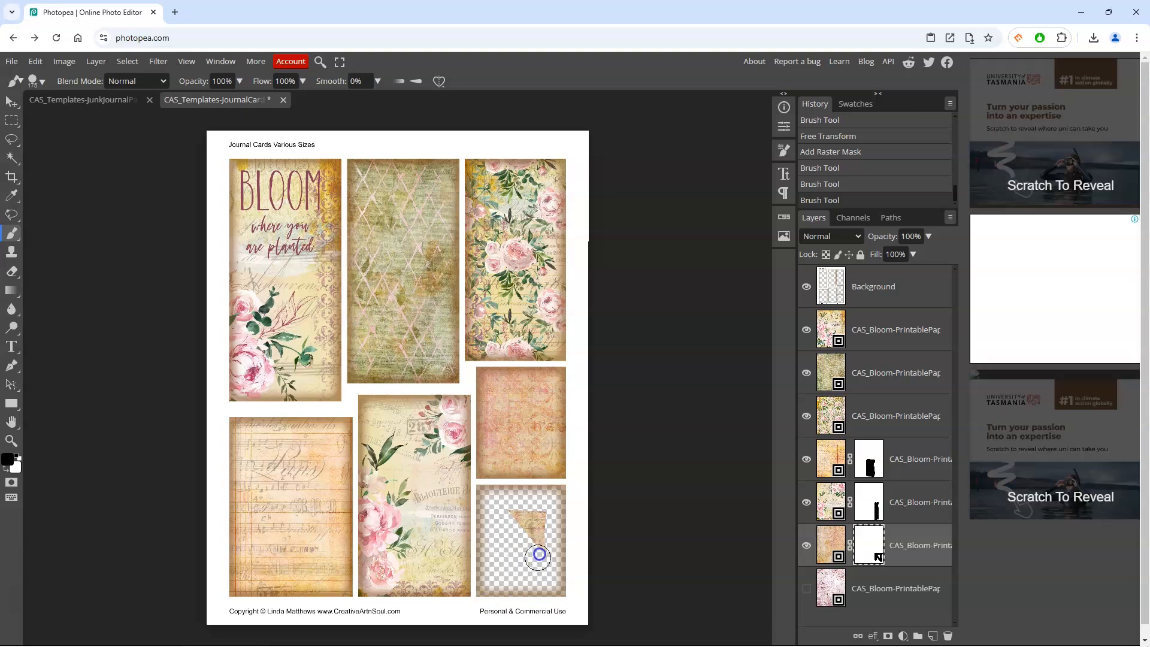
pyautogui.moveTo(515, 515); pyautogui.dragTo(543, 525)
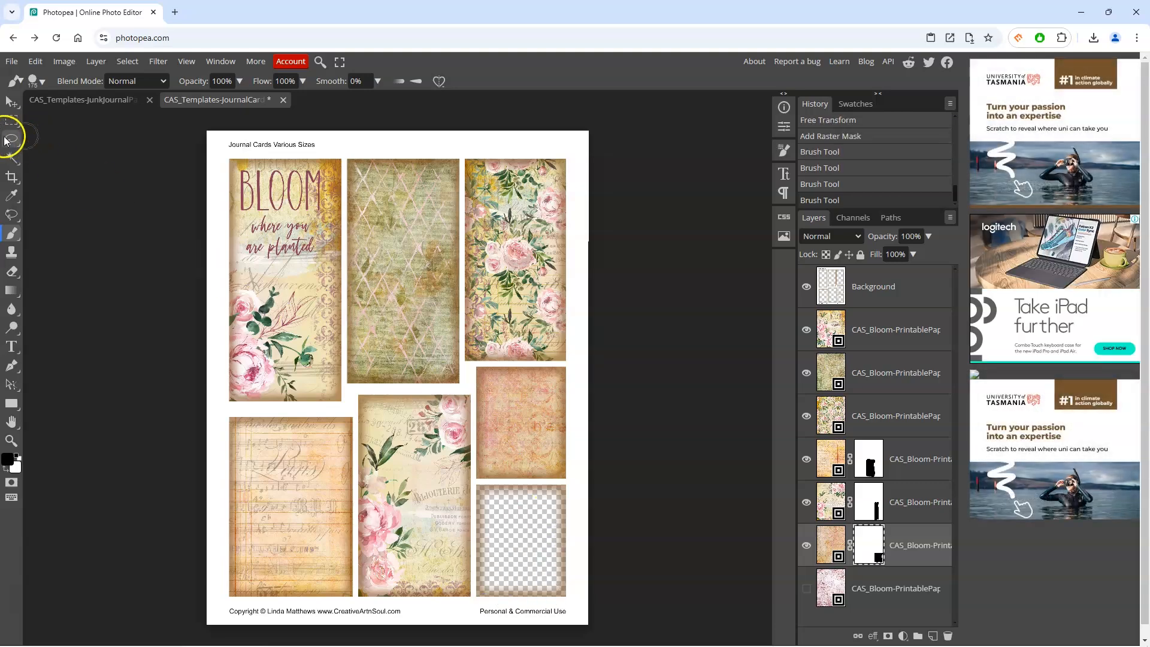
# Step: Show the pink paper at the bottom of the stack and scale it over the bottom-right small card
pyautogui.click(11, 103)
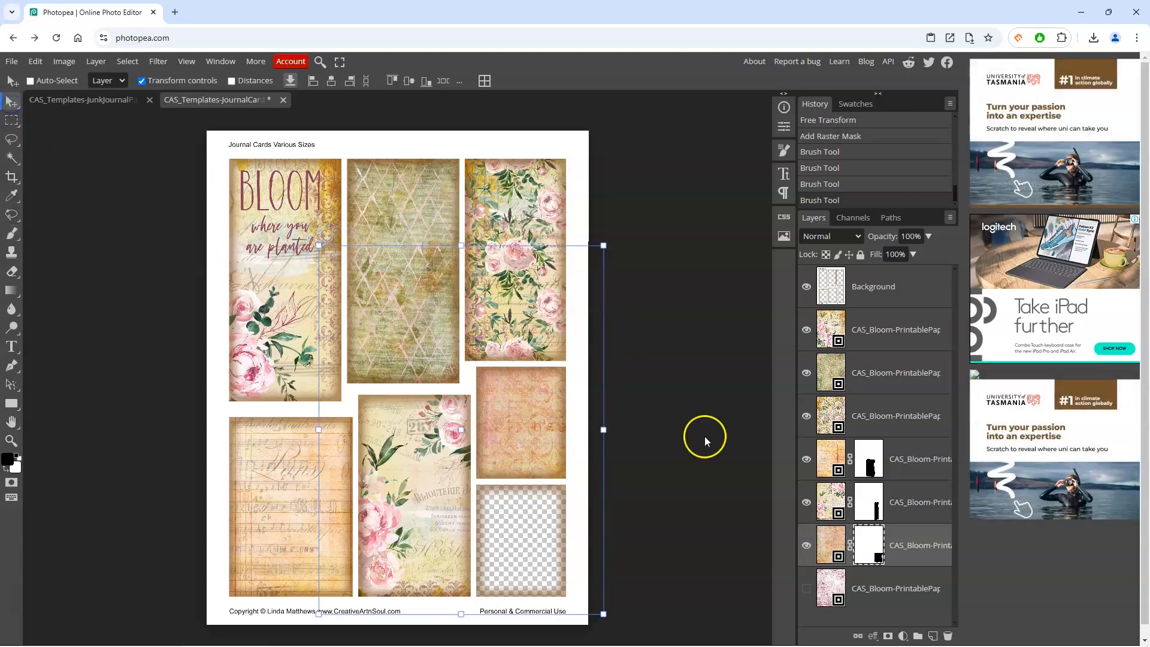
pyautogui.click(806, 587)
pyautogui.click(828, 586)
pyautogui.moveTo(208, 131); pyautogui.dragTo(307, 249)
pyautogui.moveTo(519, 541); pyautogui.dragTo(539, 562)
pyautogui.click(441, 84)
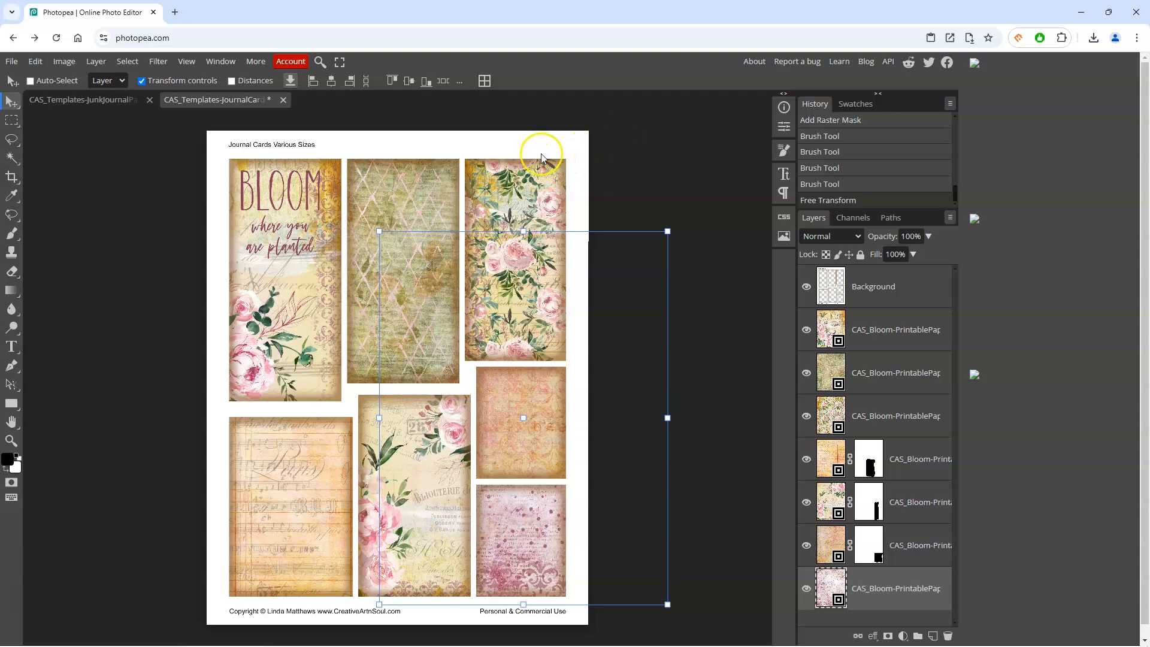
# Step: Export the journal cards document as a PDF at 216 × 279 mm and 100% quality
pyautogui.click(861, 286)
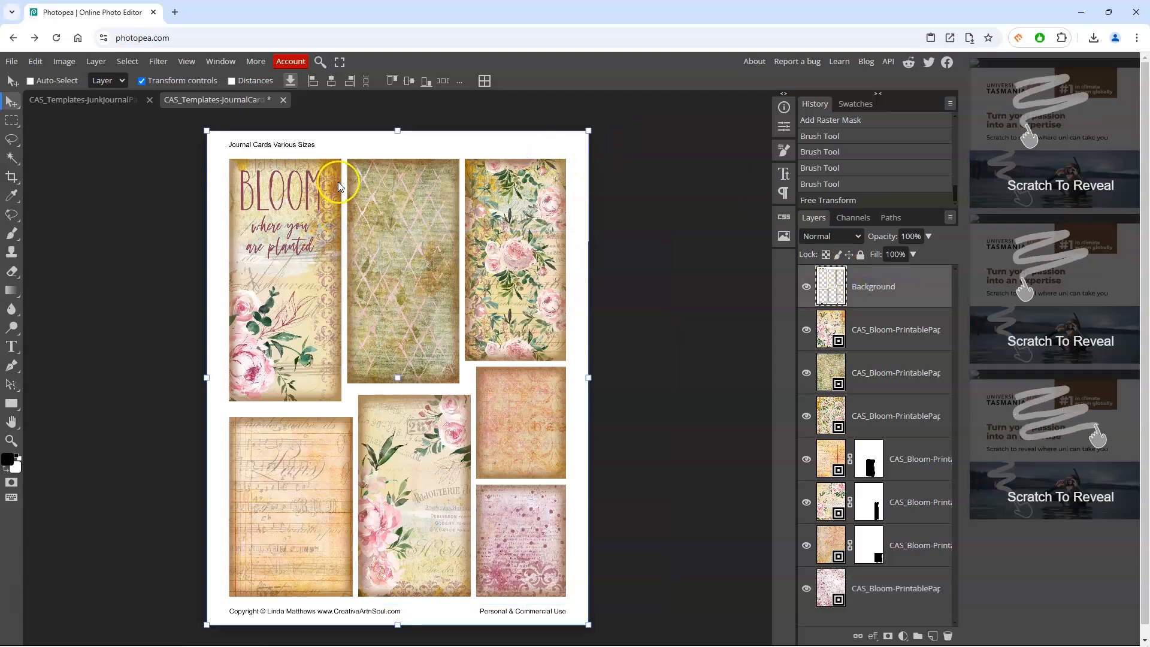
pyautogui.click(11, 62)
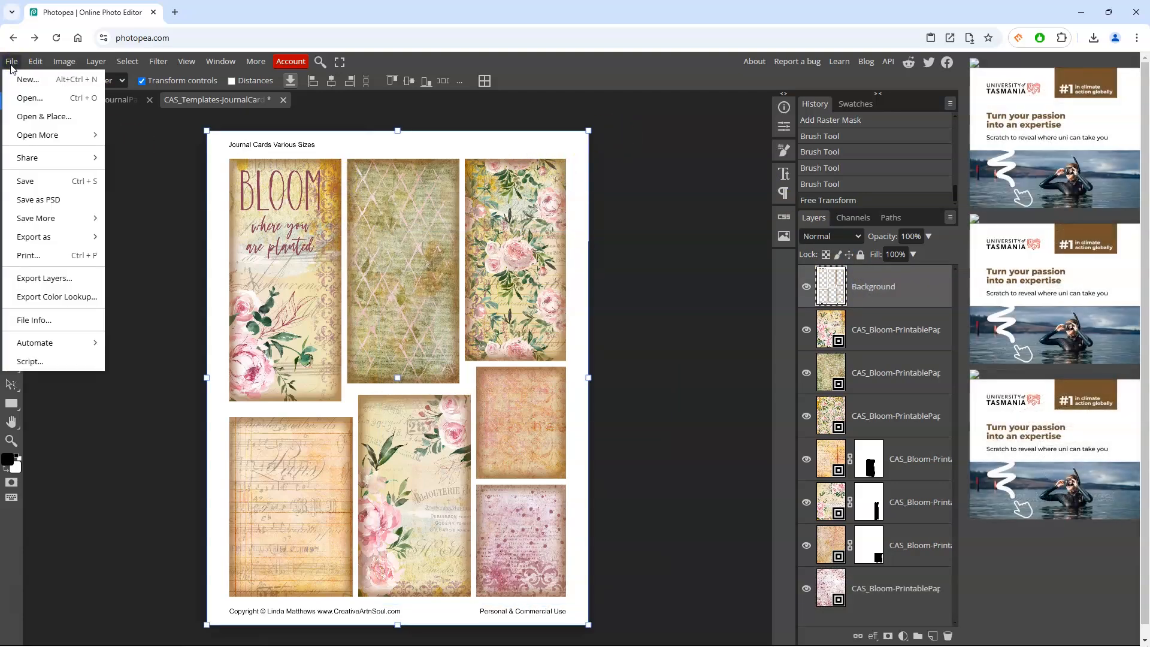
pyautogui.moveTo(83, 236)
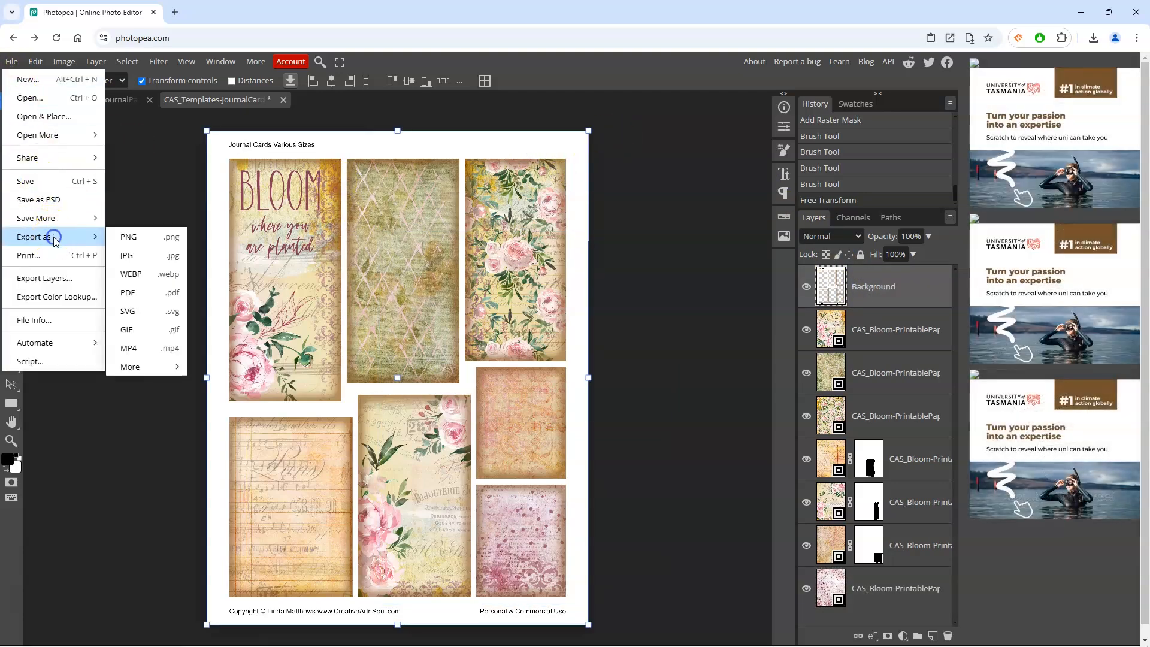
pyautogui.click(144, 293)
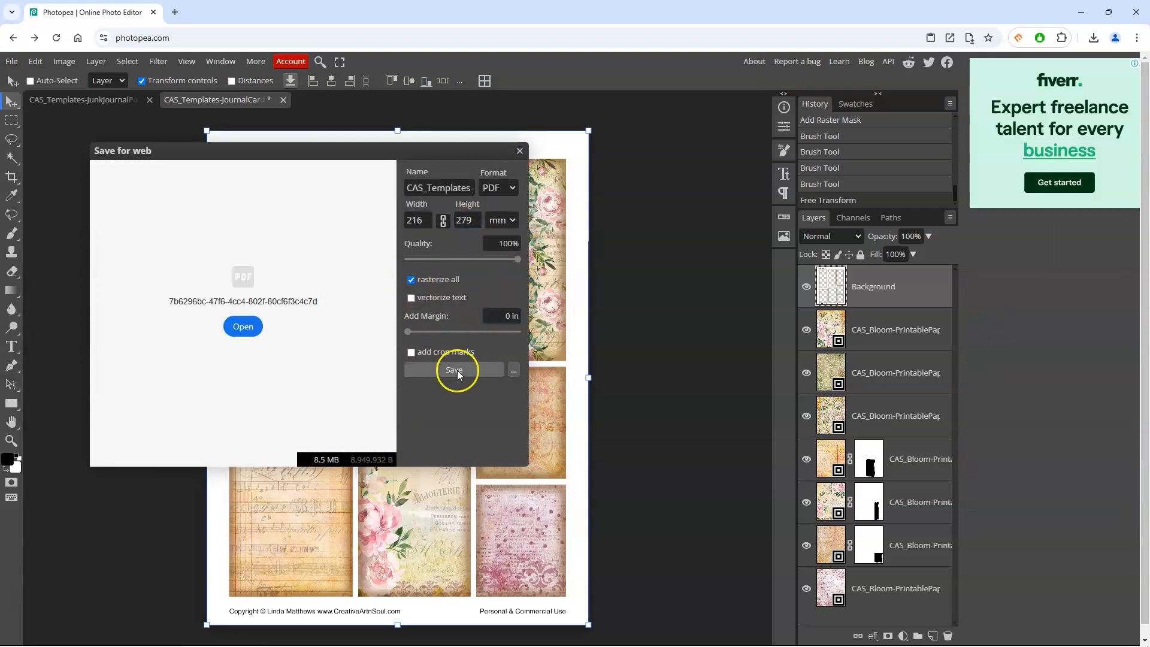
pyautogui.click(455, 371)
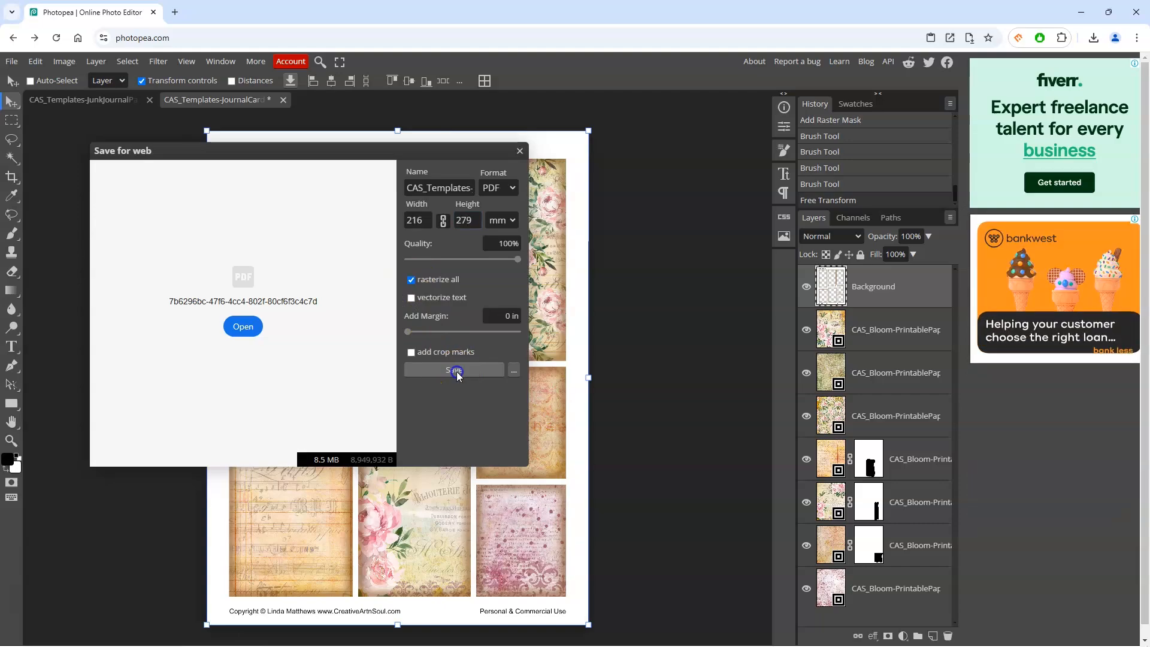